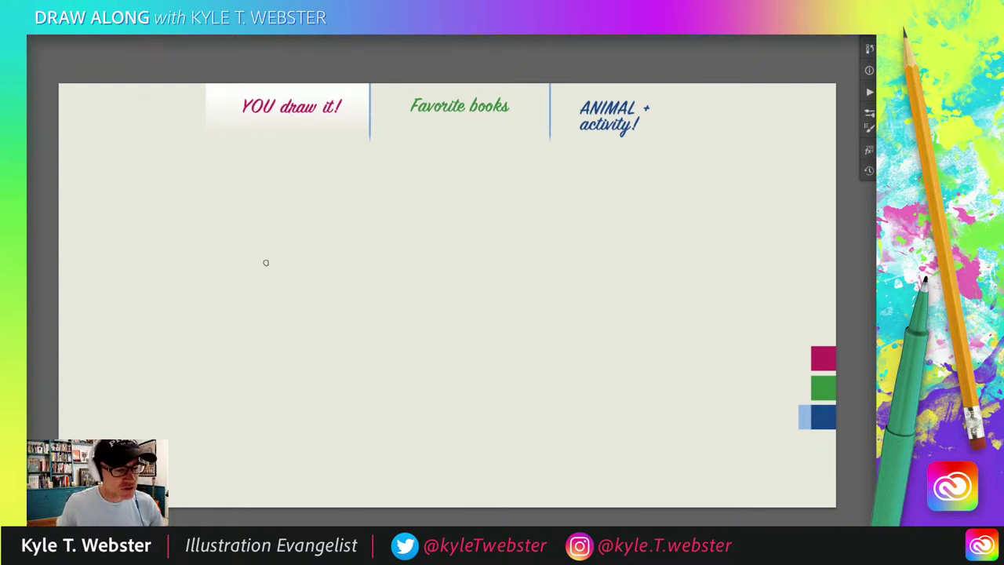
- Sketch a few trial magenta strokes, then clear them all from the canvas
drag(270, 255, 243, 305)
mouse_move(237, 249)
mouse_down()
mouse_move(218, 245)
mouse_move(218, 268)
mouse_up()
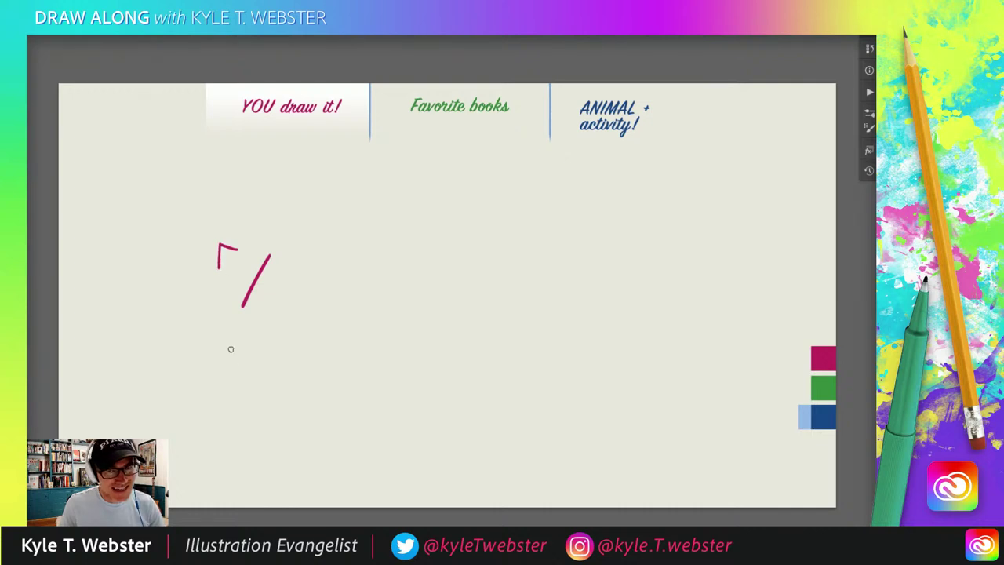
mouse_move(211, 292)
mouse_down()
mouse_move(197, 314)
mouse_move(208, 349)
mouse_up()
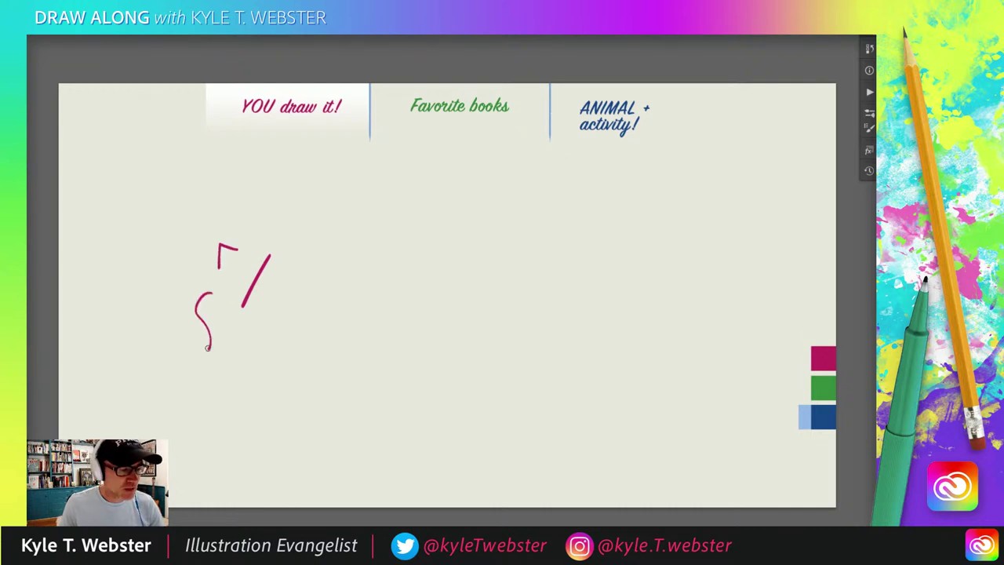
mouse_move(266, 334)
mouse_down()
mouse_move(247, 340)
mouse_move(260, 387)
mouse_up()
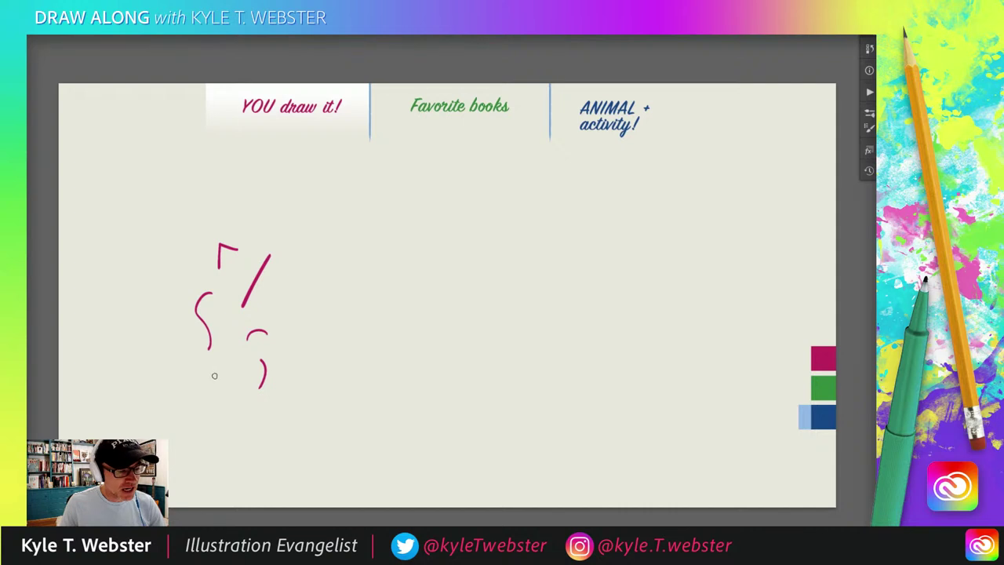
drag(205, 372, 206, 382)
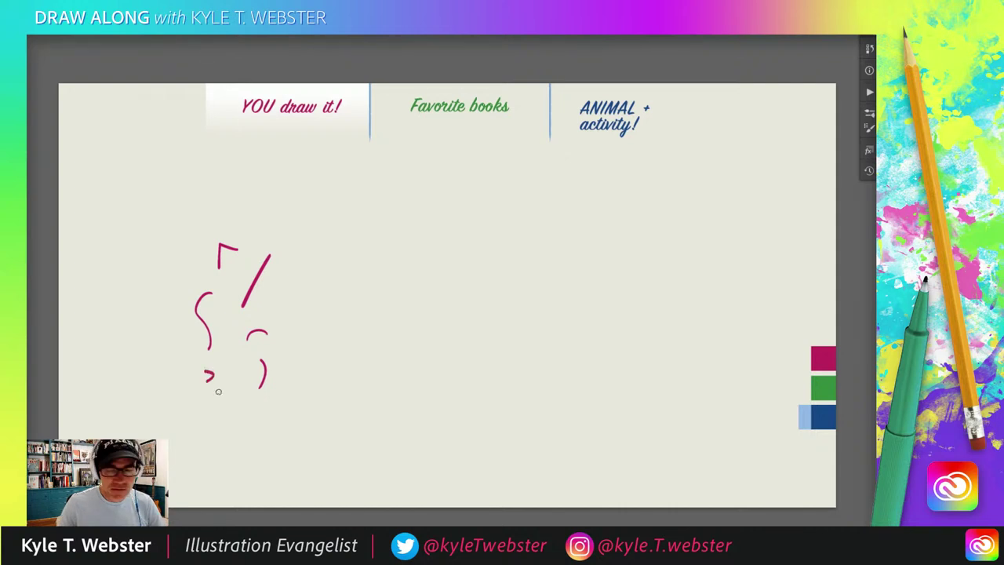
key(Delete)
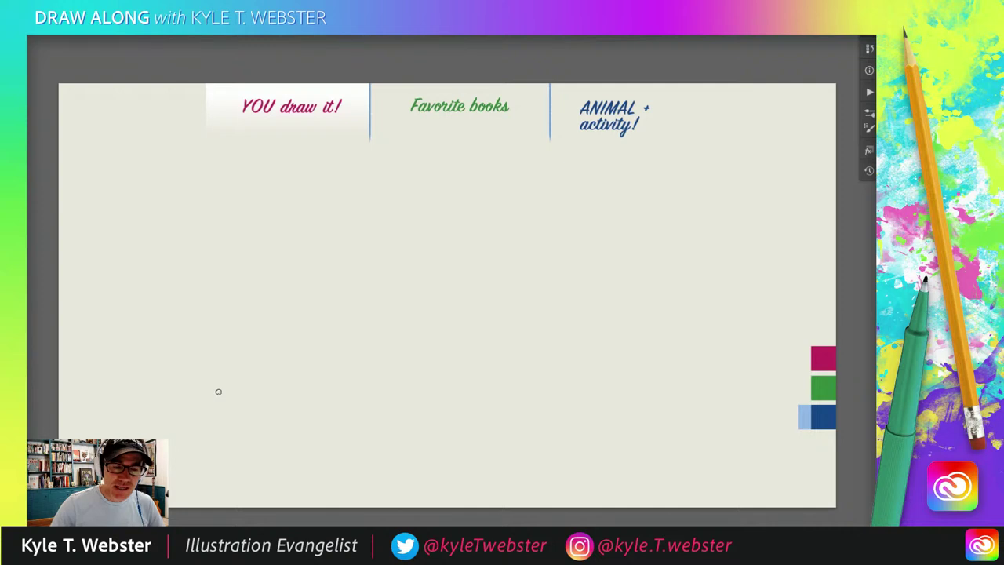
scroll(327, 311, up, 2)
drag(316, 321, 270, 349)
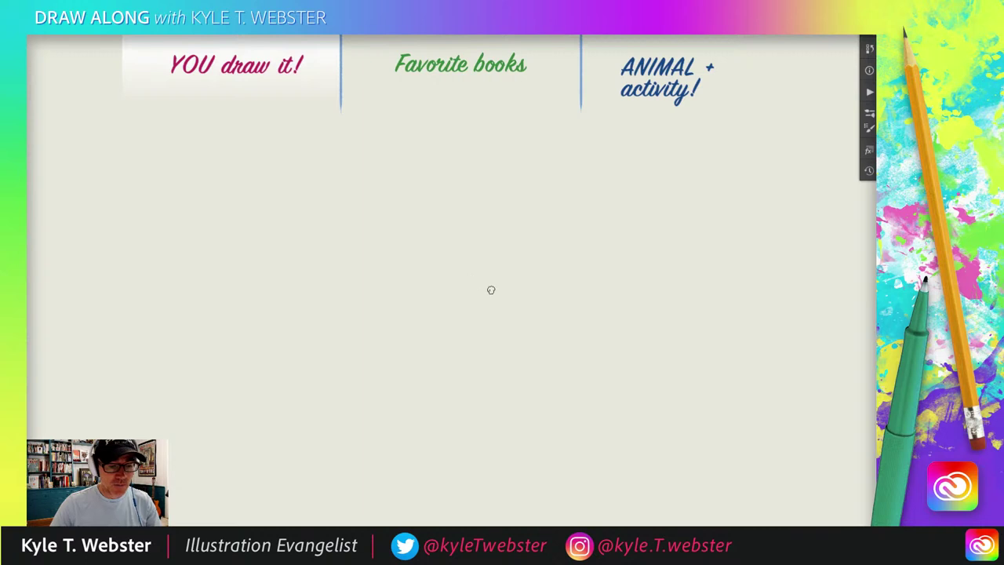
- Draw the dome's flat base line with two short sides rising from its ends
drag(494, 292, 474, 293)
drag(394, 299, 397, 295)
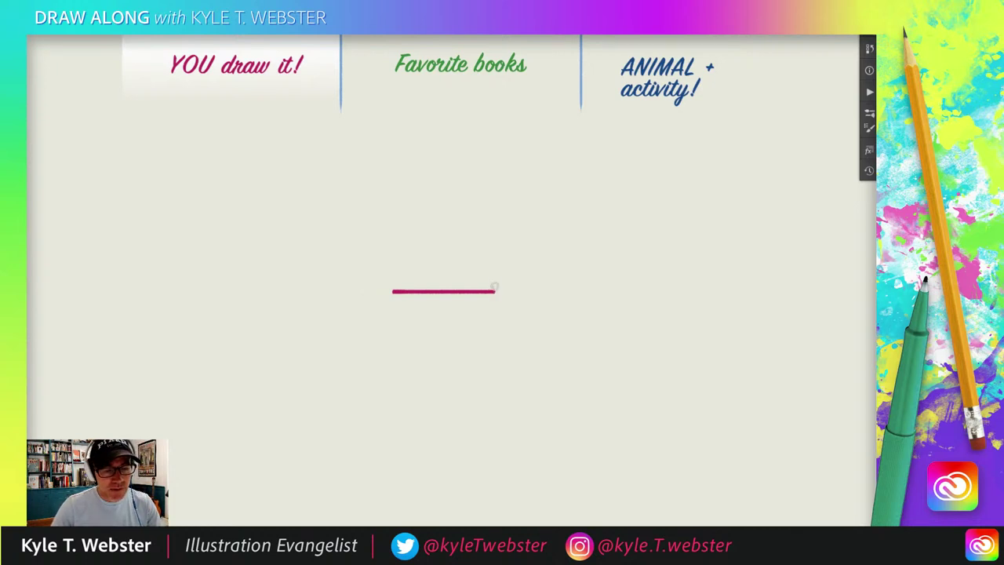
drag(494, 290, 495, 273)
drag(392, 289, 392, 273)
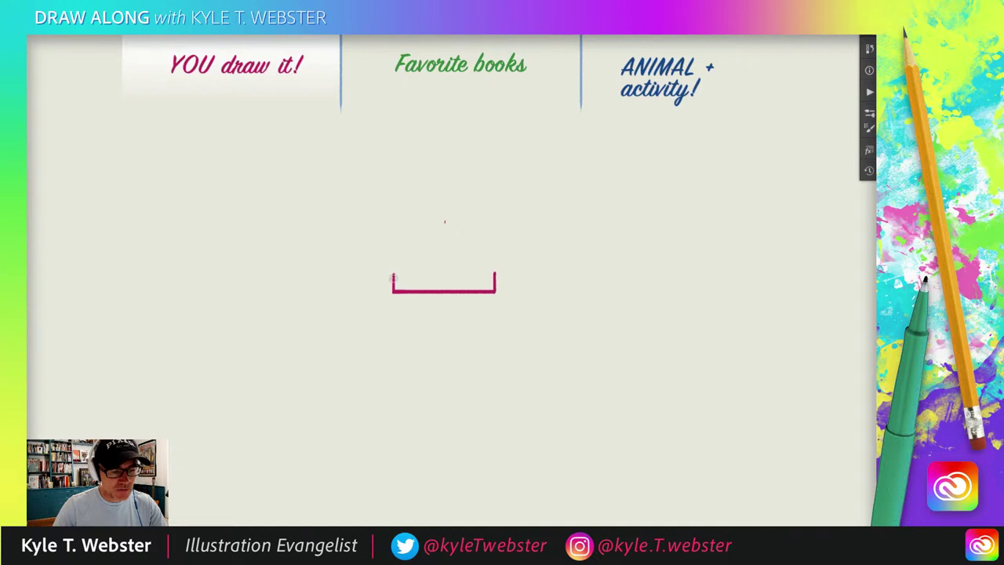
- Draw the dome's curved top, undoing the first failed arc
mouse_move(394, 272)
mouse_down()
mouse_move(407, 231)
mouse_move(444, 221)
mouse_up()
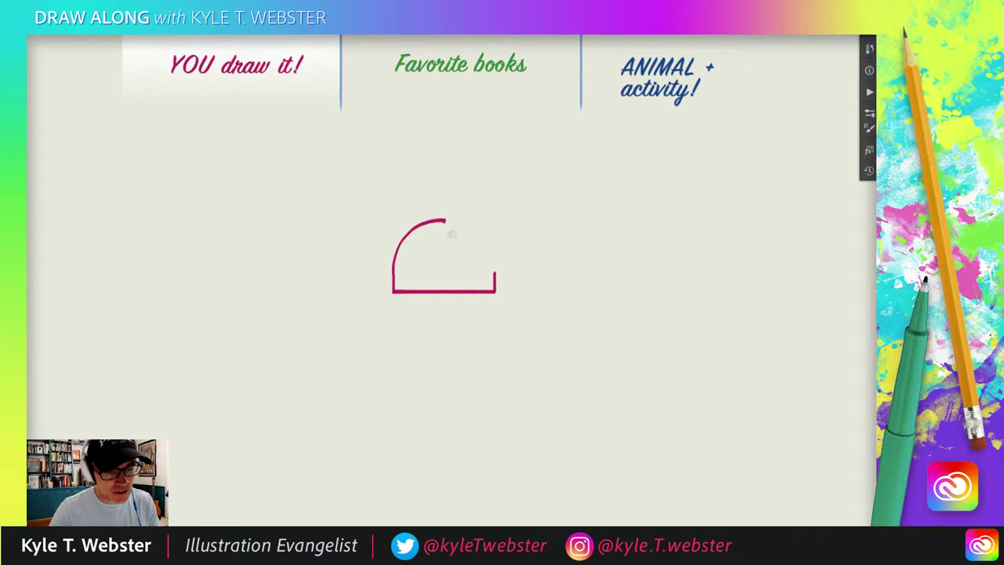
key(ctrl+z)
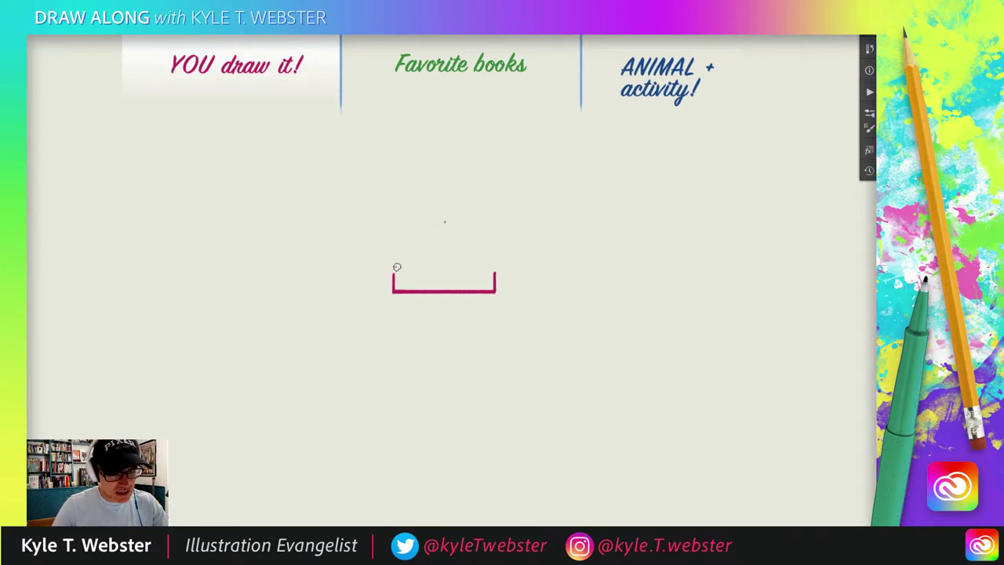
click(445, 215)
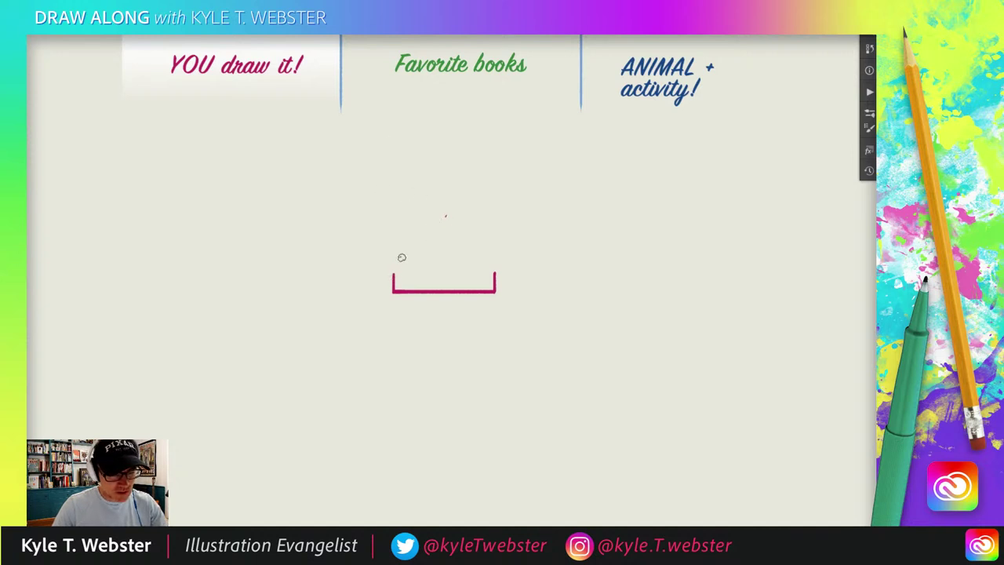
mouse_move(394, 275)
mouse_down()
mouse_move(414, 230)
mouse_move(447, 214)
mouse_move(484, 239)
mouse_move(496, 272)
mouse_up()
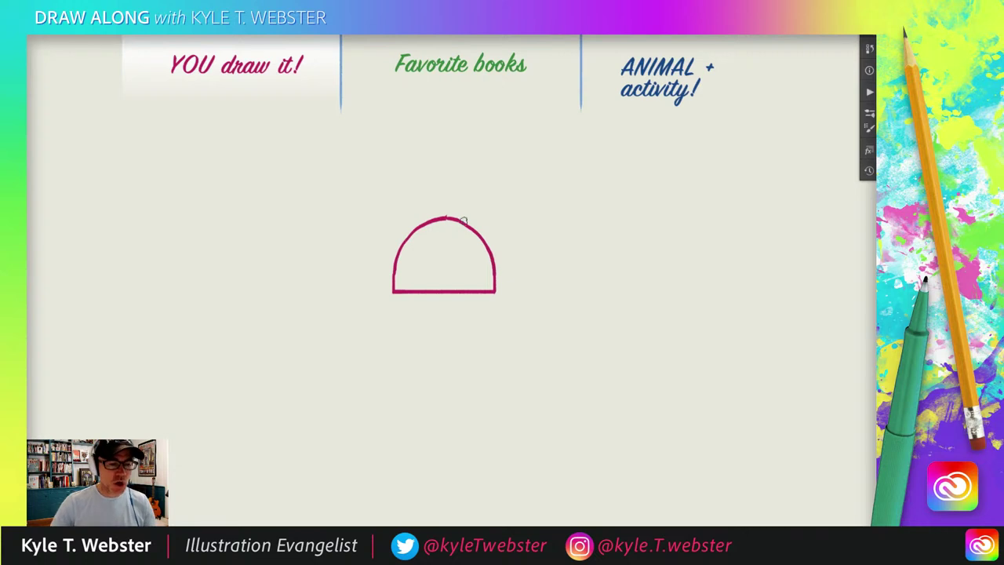
drag(338, 265, 332, 251)
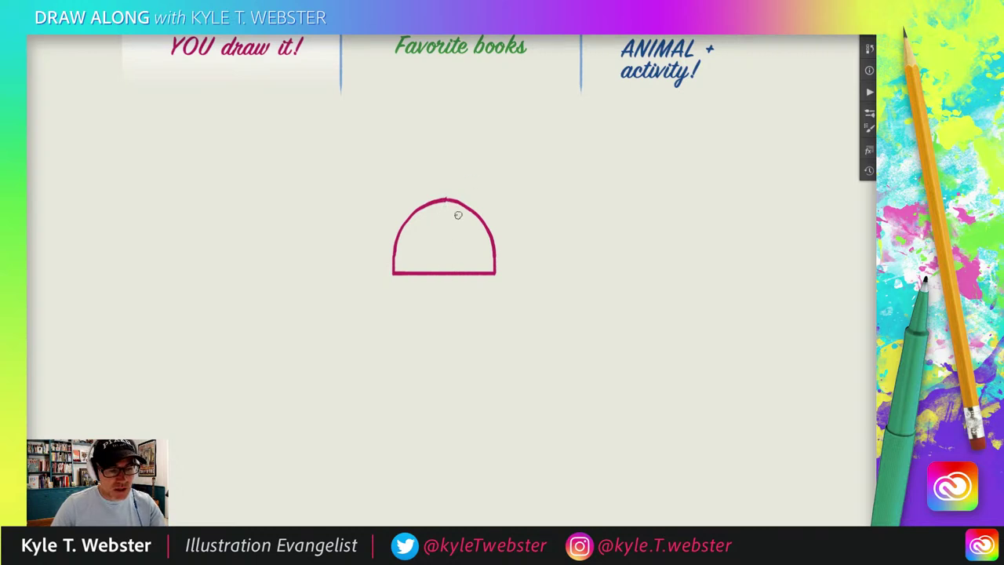
- Draw two matching panel lines inside the top of the dome
drag(473, 210, 448, 208)
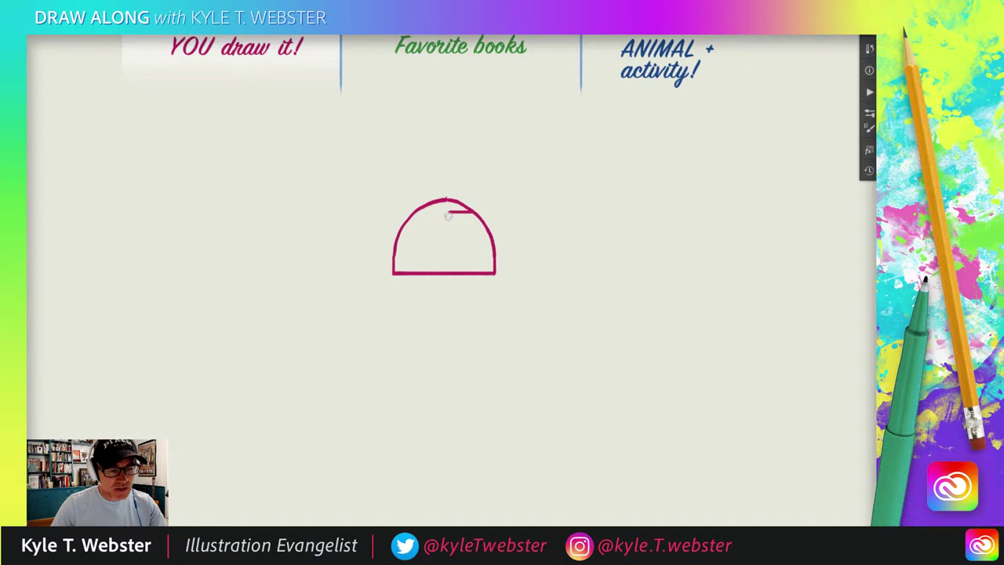
scroll(430, 225, up, 3)
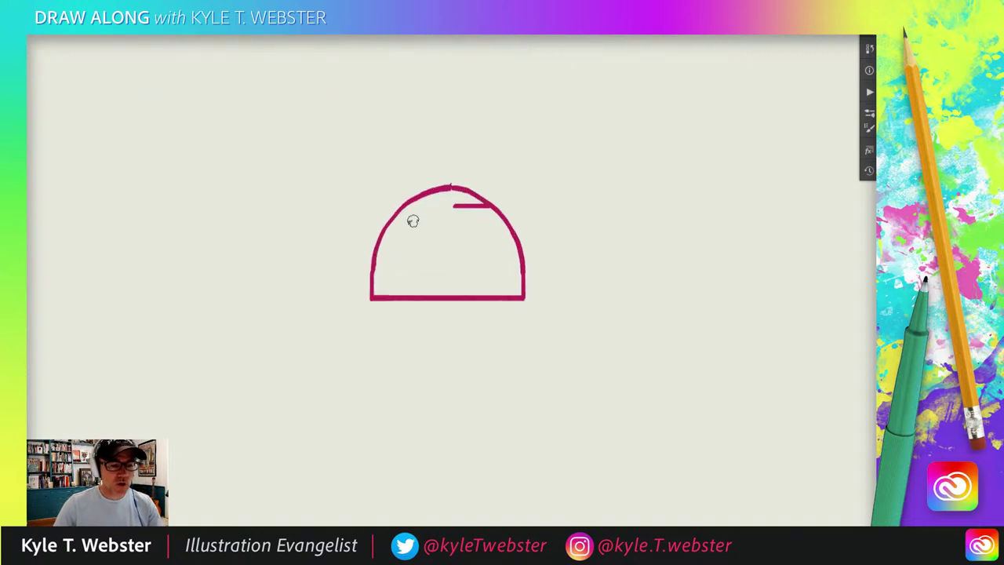
drag(401, 208, 445, 208)
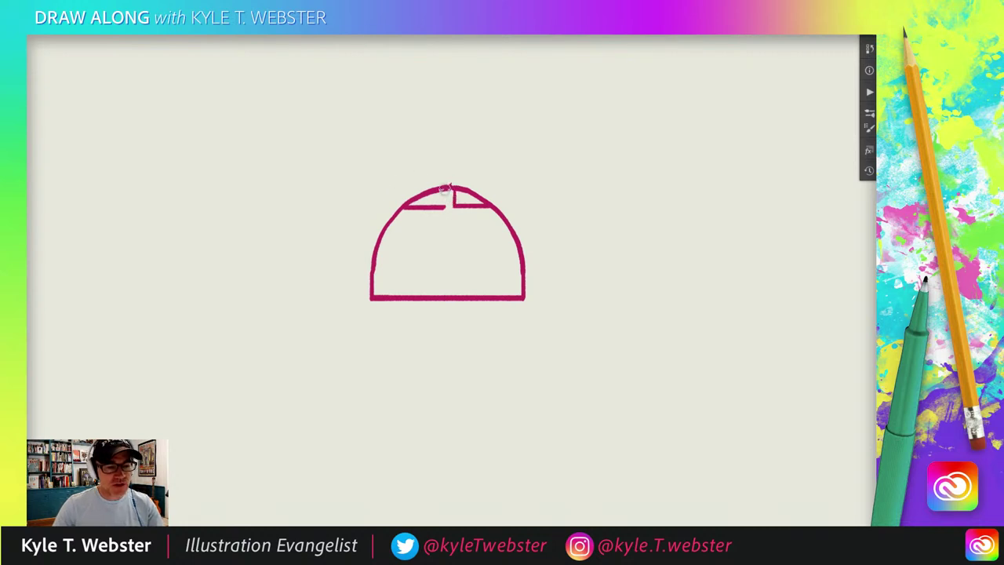
scroll(377, 290, down, 2)
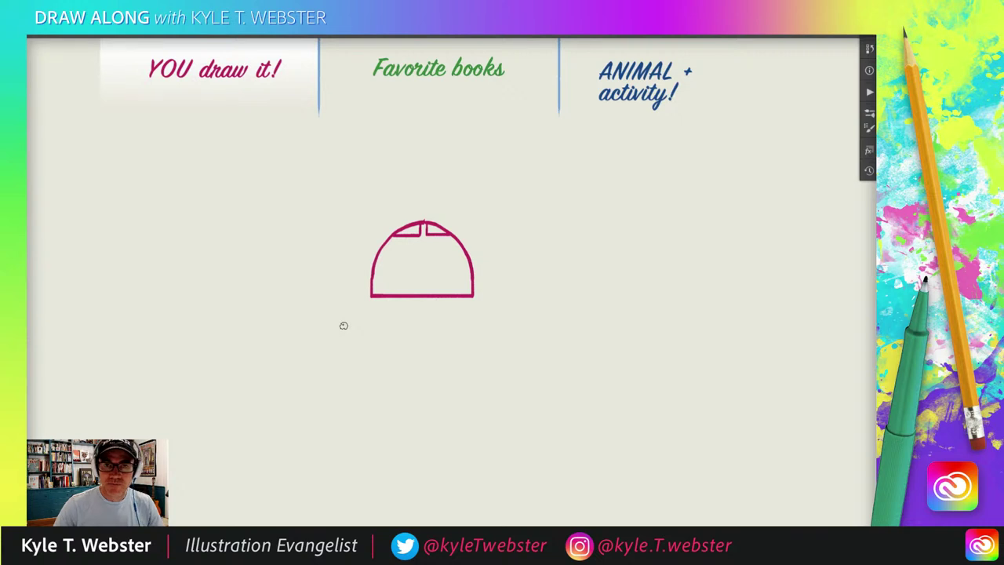
scroll(344, 325, up, 2)
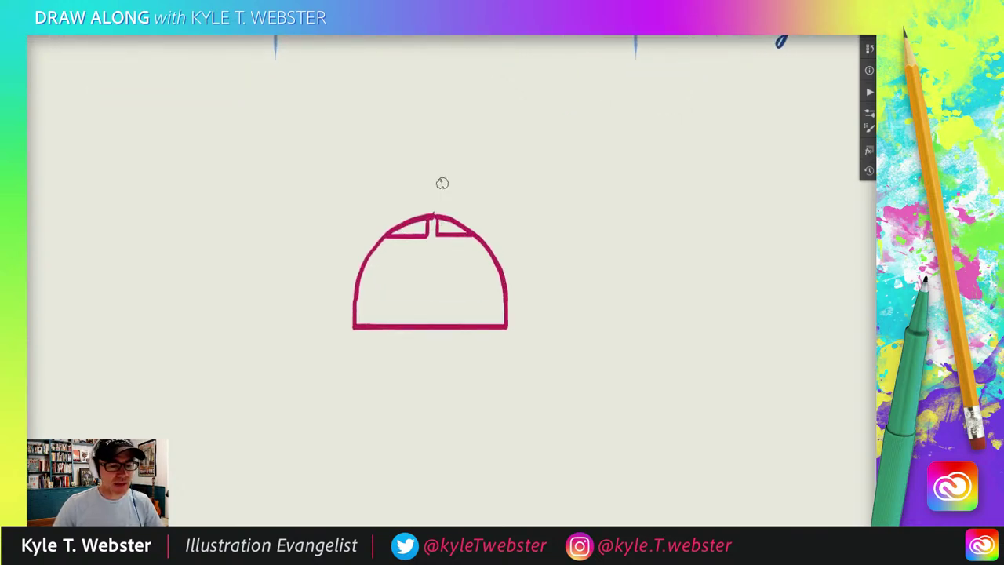
scroll(374, 215, down, 1)
scroll(374, 215, right, 1)
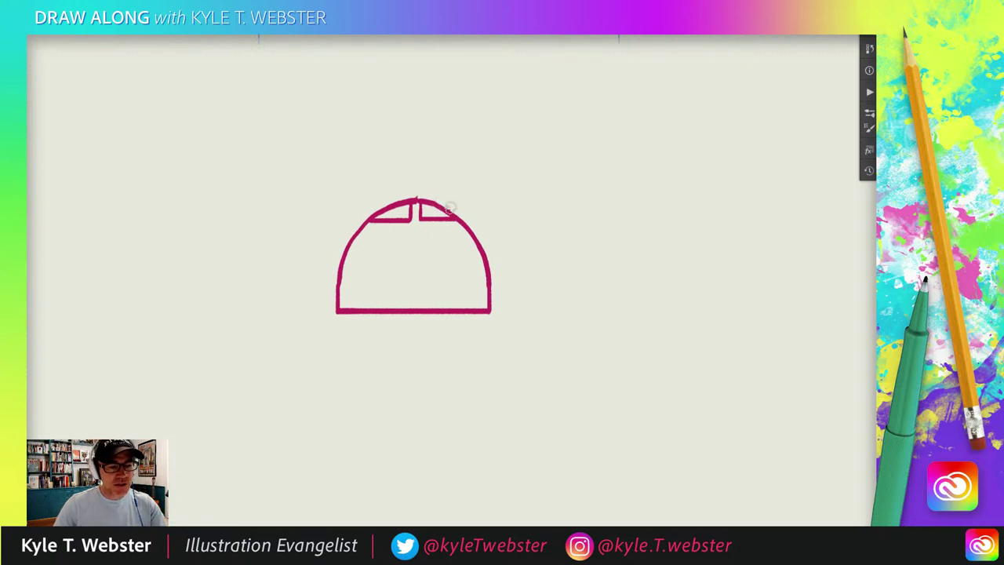
- Draw a small box on the dome's upper-right shoulder
drag(450, 208, 454, 201)
drag(453, 202, 439, 207)
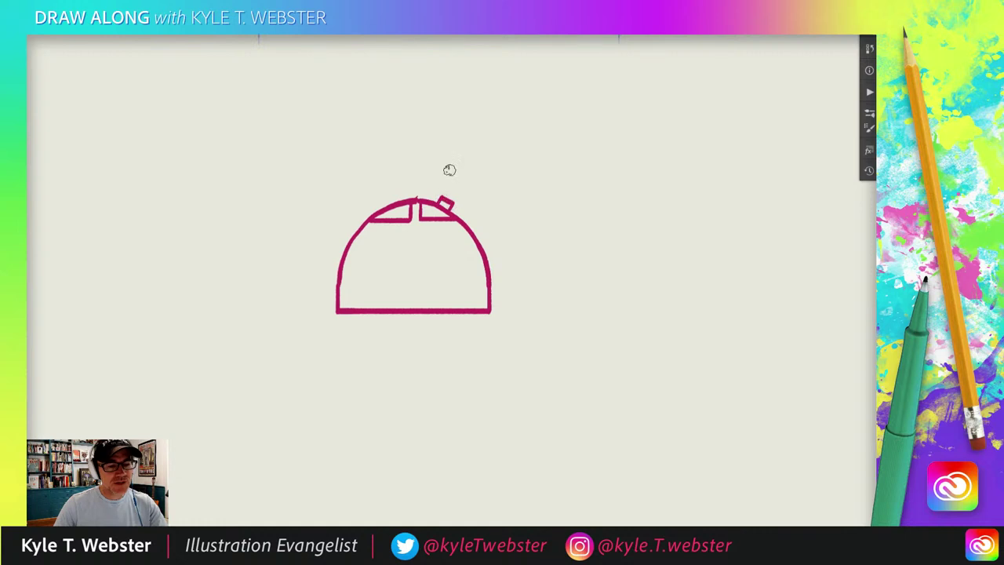
scroll(317, 336, down, 2)
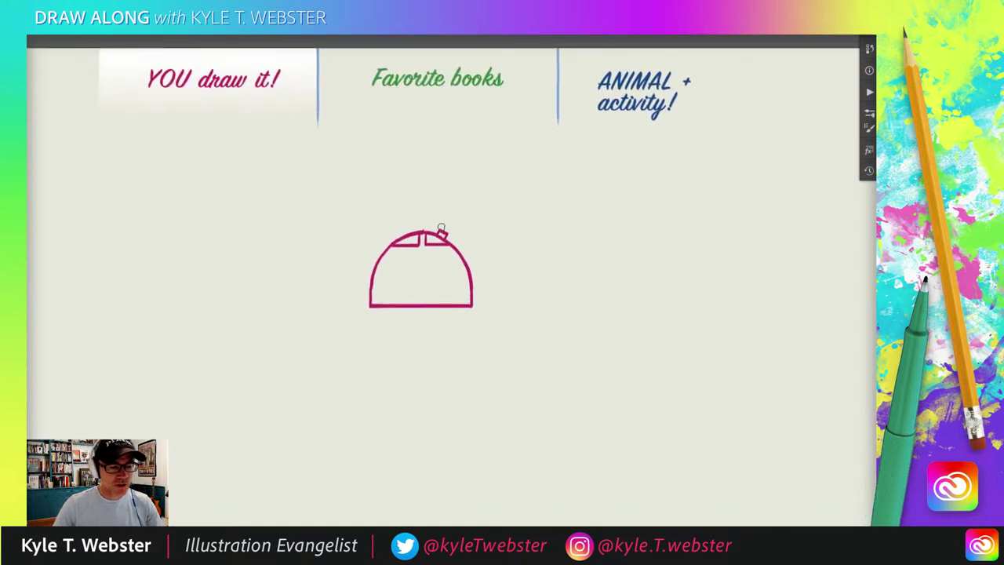
scroll(403, 290, up, 2)
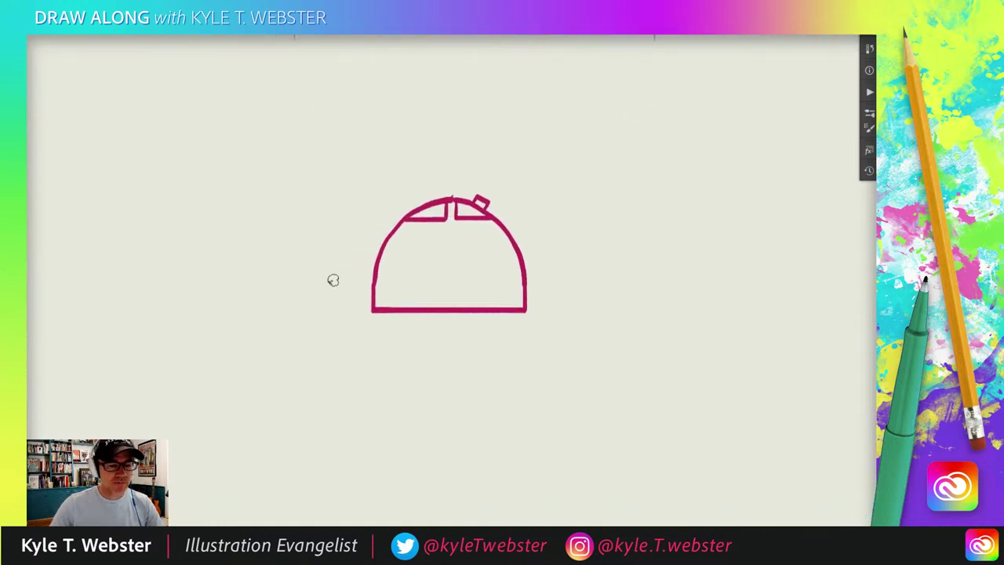
scroll(347, 258, right, 1)
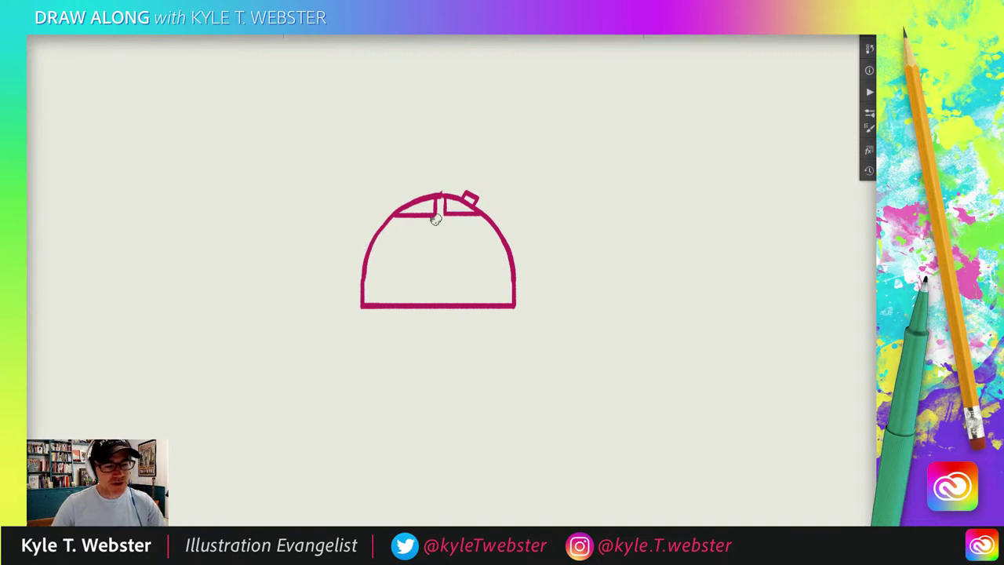
- Draw a trapezoid panel below the top lines and a bracket shape left of the dome
mouse_move(430, 227)
mouse_down()
mouse_move(456, 226)
mouse_move(422, 226)
mouse_up()
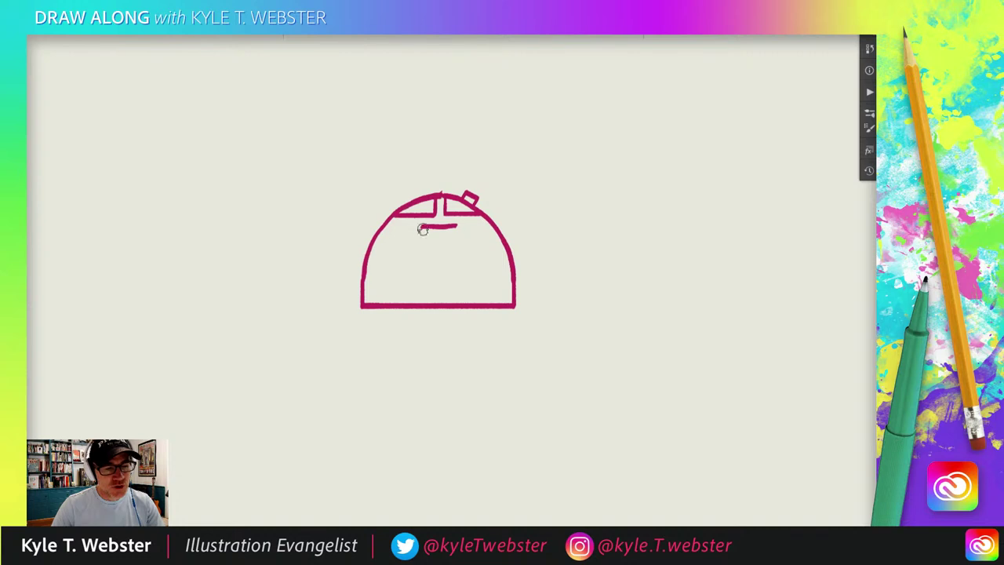
drag(420, 226, 413, 255)
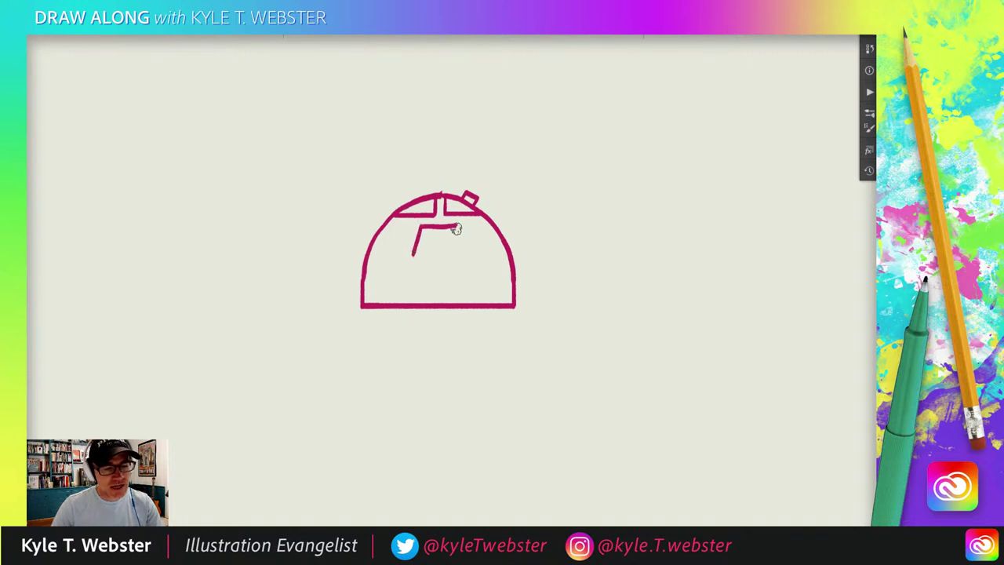
mouse_move(459, 226)
mouse_down()
mouse_move(462, 251)
mouse_move(422, 256)
mouse_up()
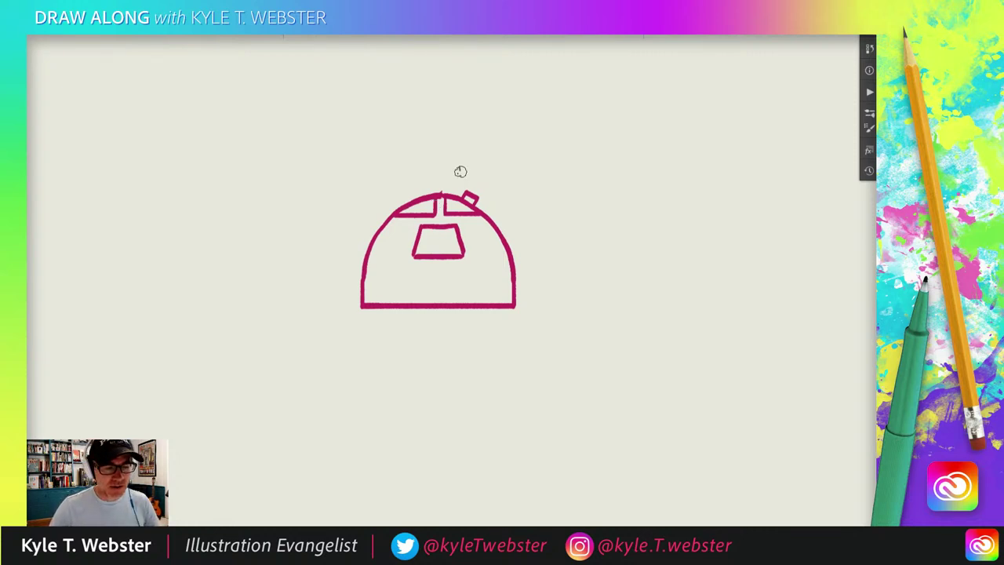
mouse_move(282, 213)
mouse_down()
mouse_move(240, 260)
mouse_move(278, 247)
mouse_move(242, 260)
mouse_up()
- Undo the left bracket strokes and draw a small circle inside the trapezoid
key(ctrl+z)
key(ctrl+z)
key(ctrl+z)
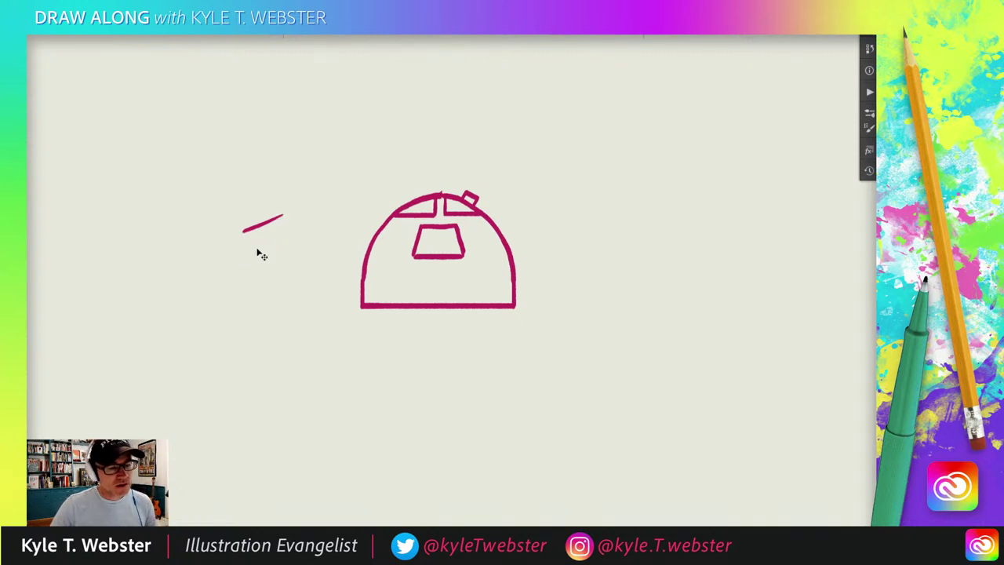
key(ctrl+z)
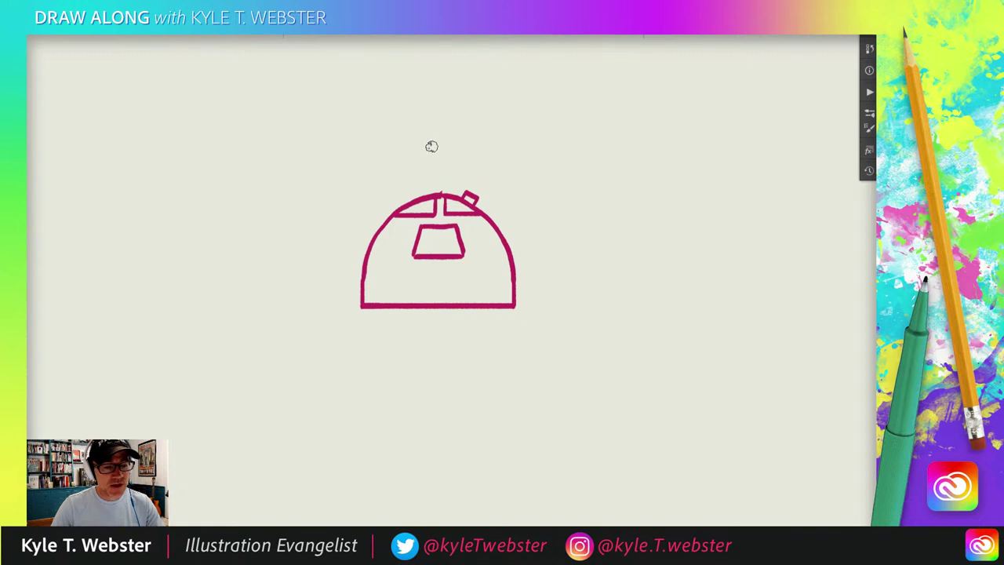
drag(396, 220, 399, 211)
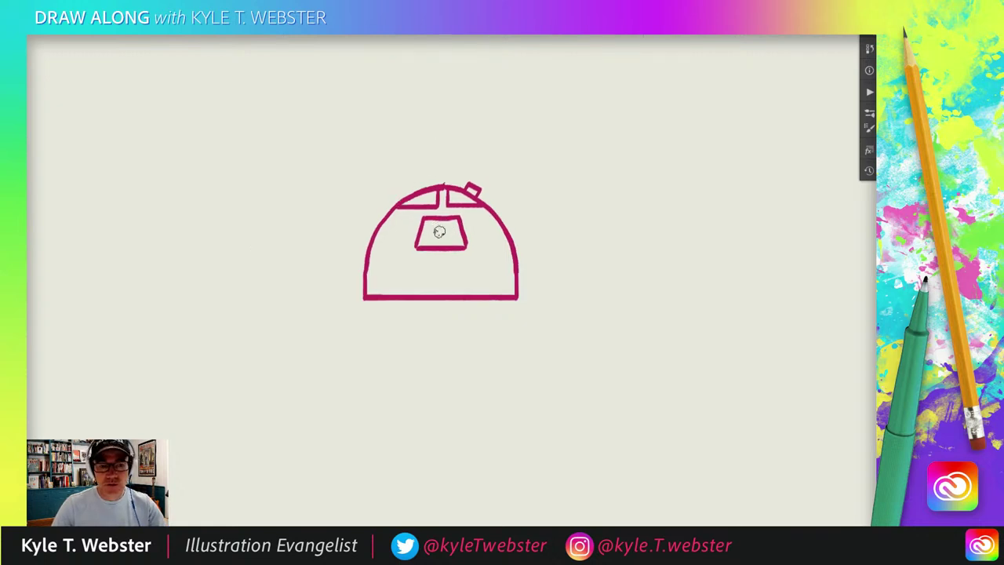
mouse_move(449, 228)
mouse_down()
mouse_move(432, 236)
mouse_move(450, 229)
mouse_up()
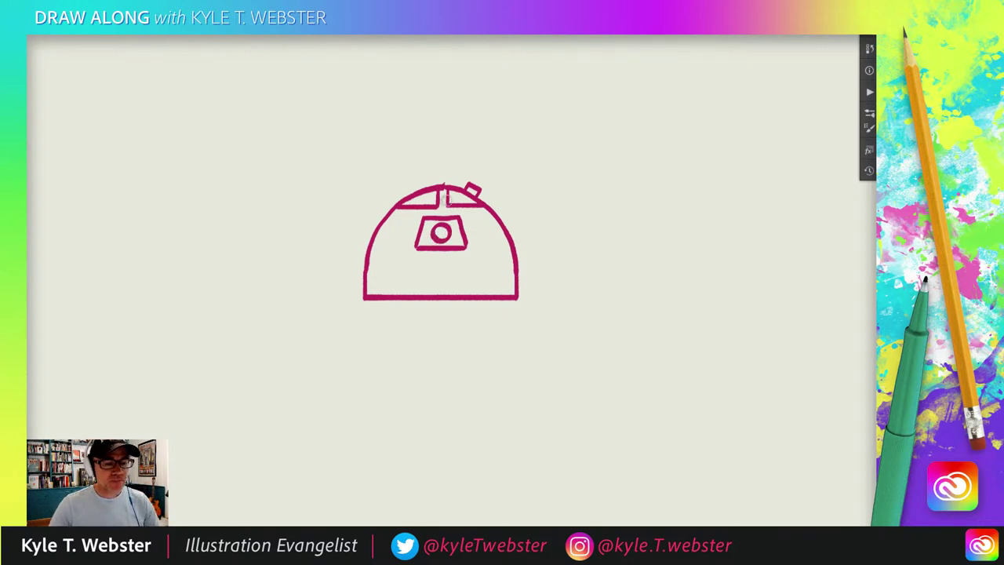
- Draw a rectangle with a circle below the trapezoid, plus a small circle to its right
drag(322, 228, 332, 195)
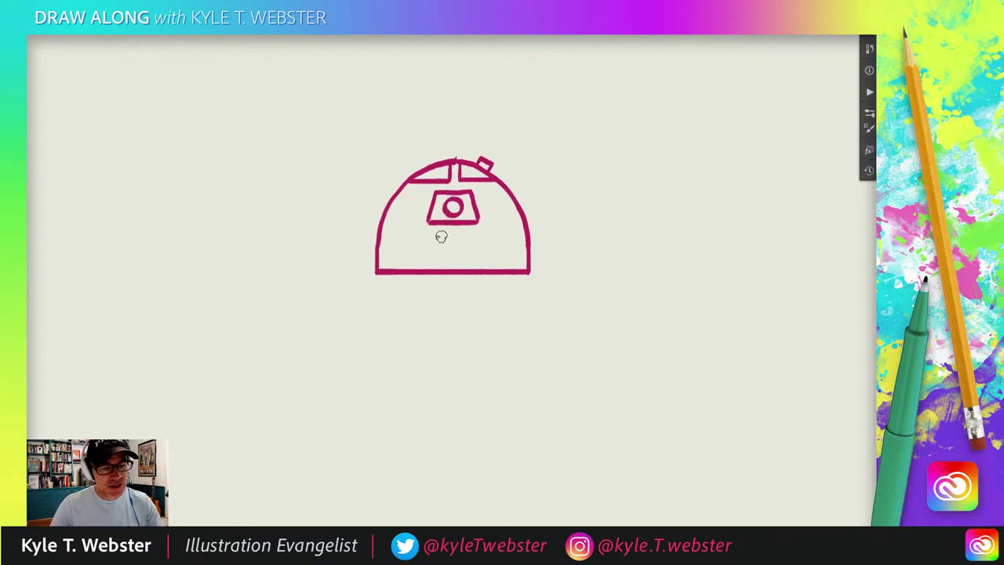
mouse_move(471, 234)
mouse_down()
mouse_move(436, 235)
mouse_move(435, 259)
mouse_move(471, 244)
mouse_move(469, 260)
mouse_move(436, 262)
mouse_up()
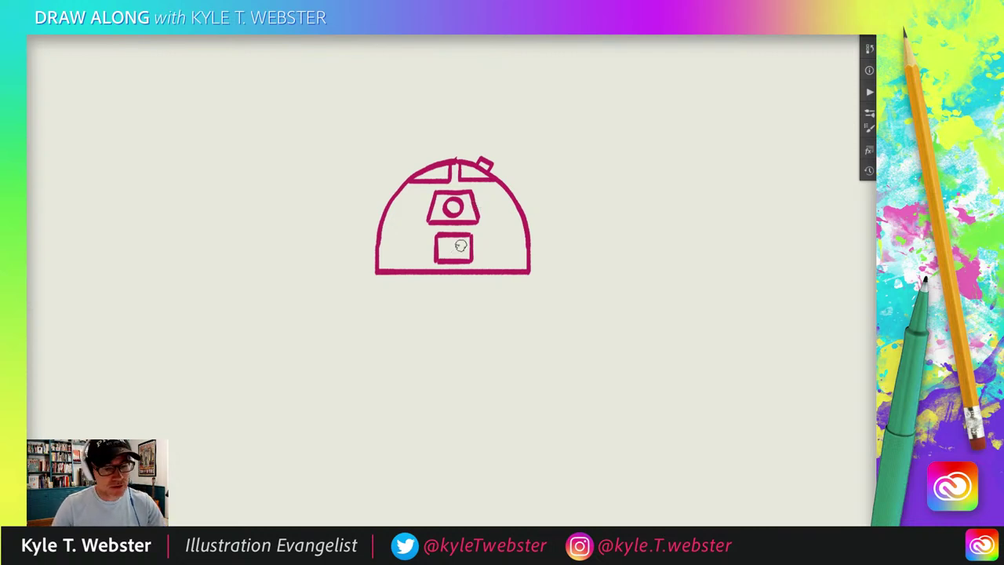
mouse_move(460, 246)
mouse_down()
mouse_move(446, 253)
mouse_move(461, 243)
mouse_up()
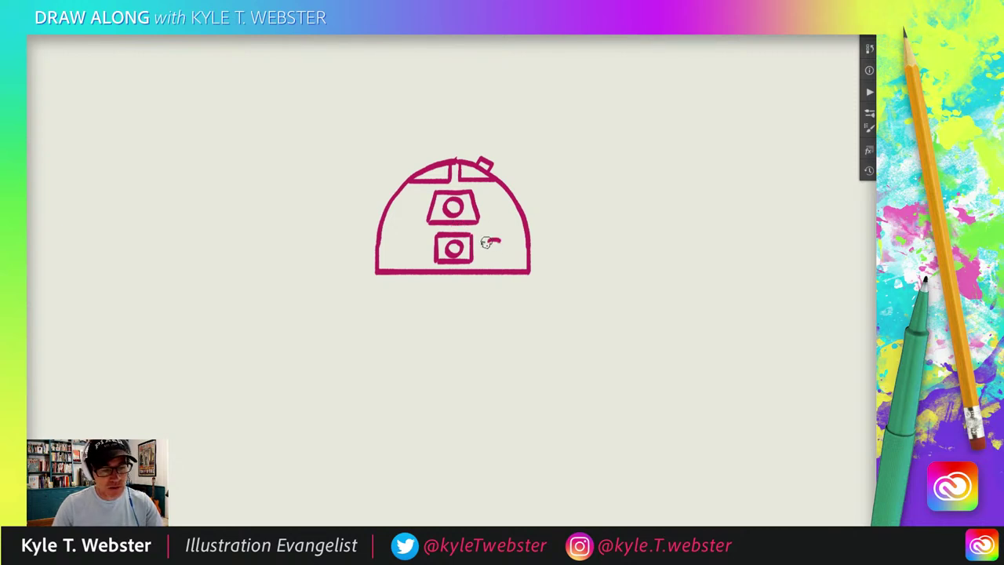
mouse_move(486, 243)
mouse_down()
mouse_move(504, 256)
mouse_move(492, 229)
mouse_up()
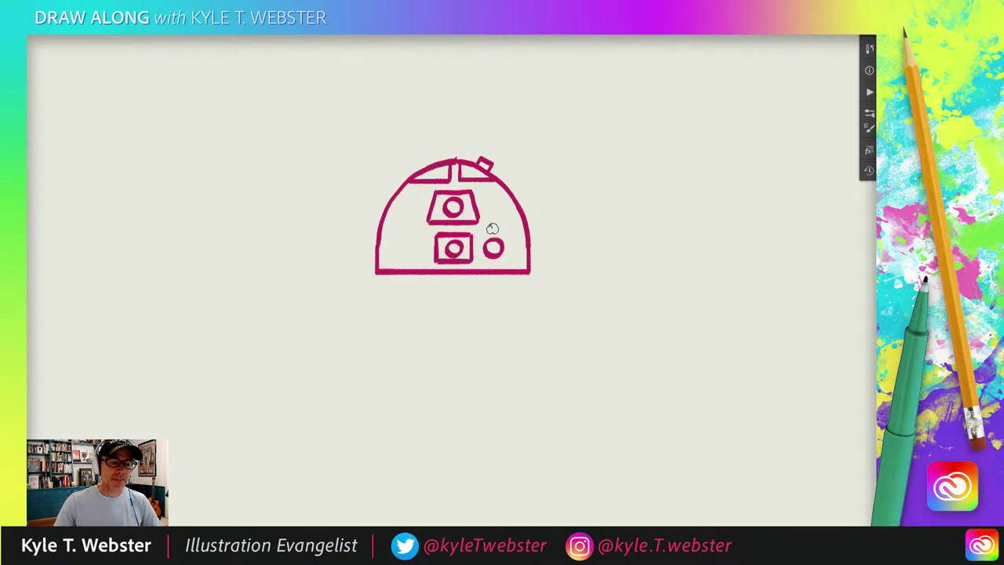
scroll(480, 250, up, 3)
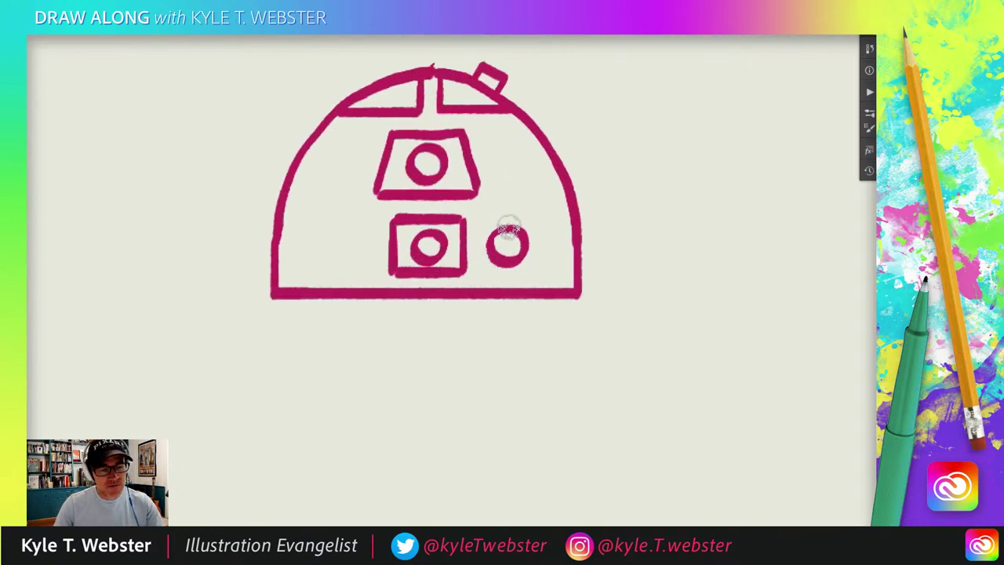
- Ring the small circle with a crescent and draw rectangular panels across the dome's lower band
mouse_move(502, 224)
mouse_down()
mouse_move(476, 226)
mouse_move(475, 258)
mouse_move(498, 269)
mouse_up()
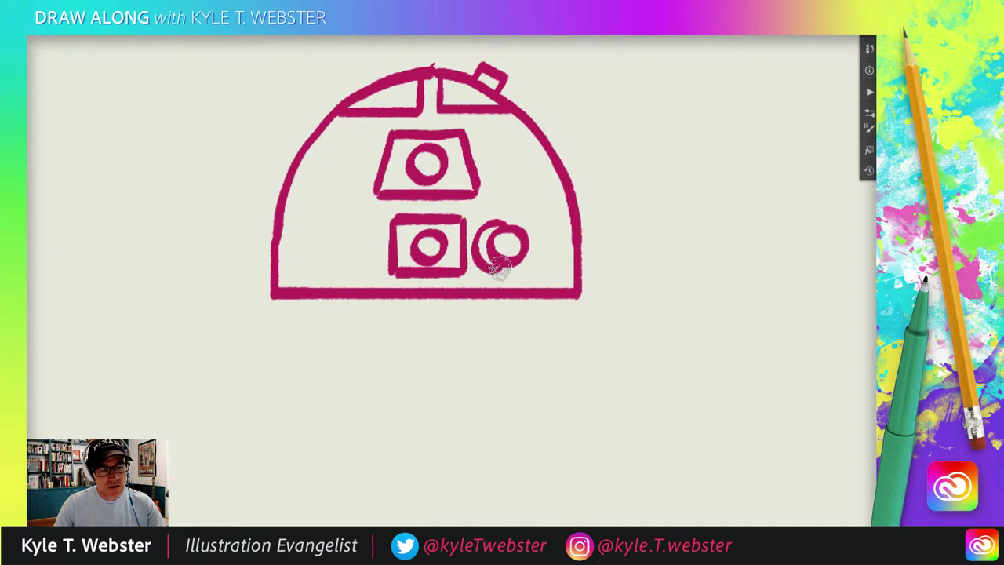
scroll(372, 327, down, 3)
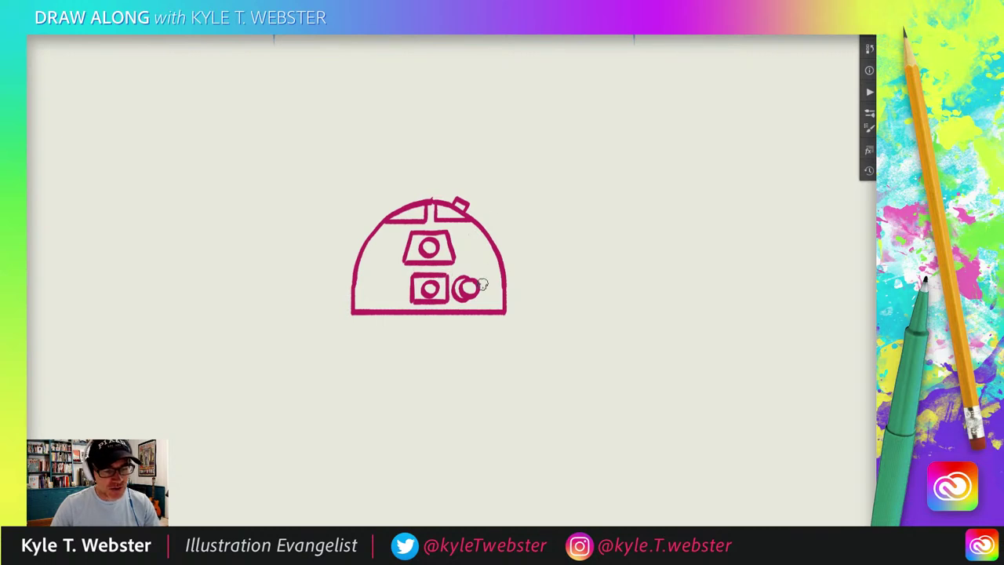
mouse_move(485, 274)
mouse_down()
mouse_move(485, 303)
mouse_move(499, 272)
mouse_move(485, 302)
mouse_move(494, 284)
mouse_move(496, 304)
mouse_up()
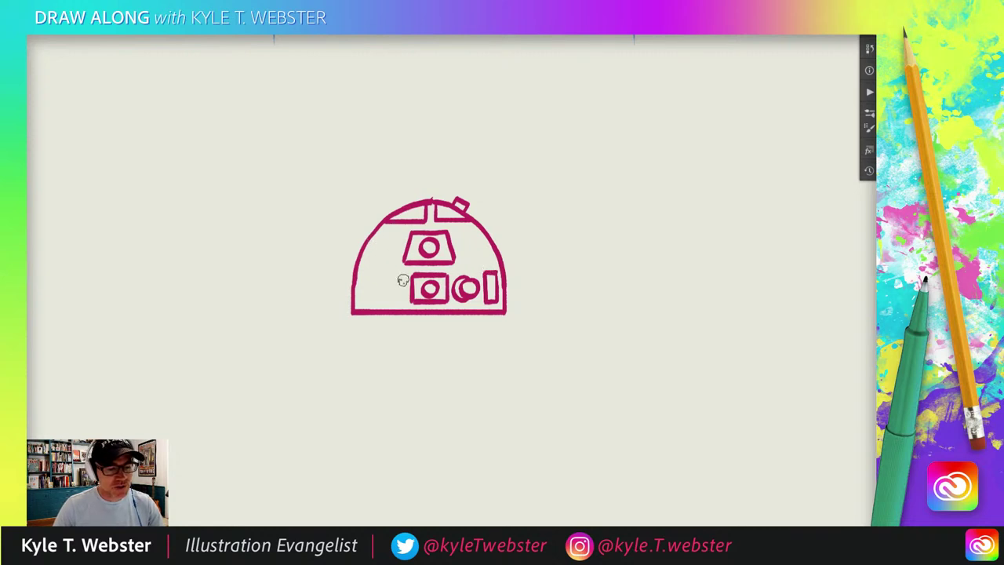
mouse_move(403, 273)
mouse_down()
mouse_move(403, 305)
mouse_move(392, 274)
mouse_move(385, 303)
mouse_up()
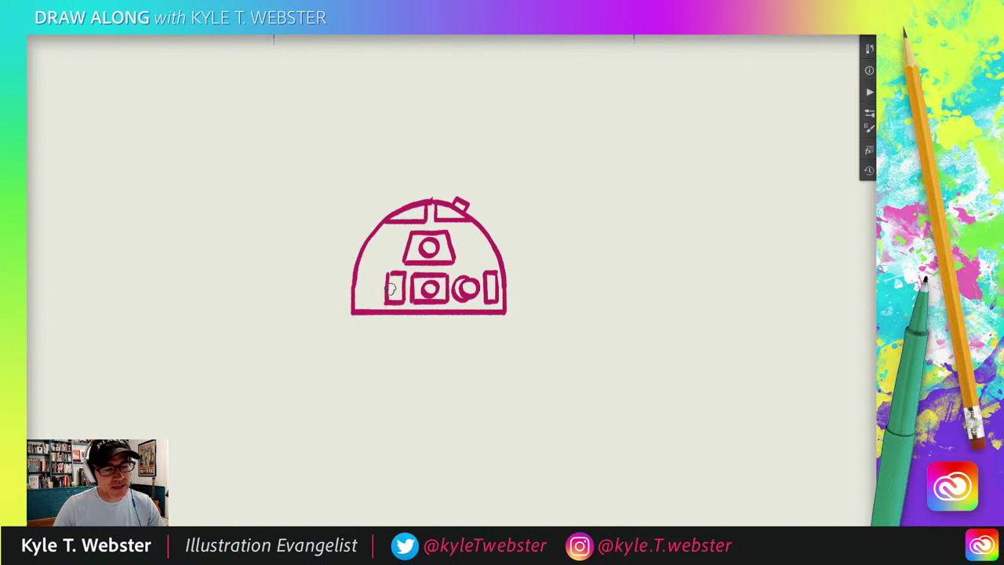
drag(396, 292, 395, 280)
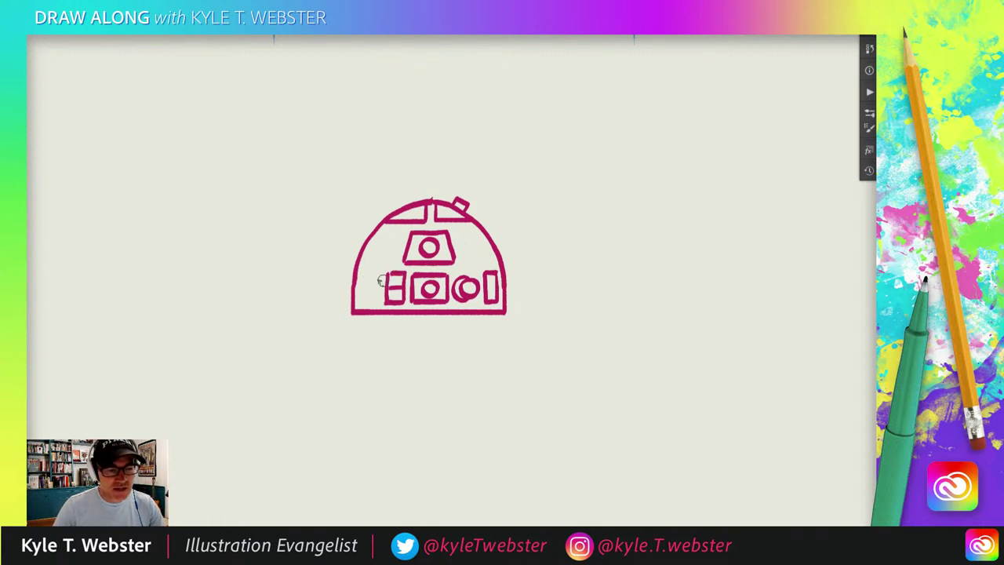
mouse_move(380, 273)
mouse_down()
mouse_move(380, 303)
mouse_move(372, 274)
mouse_move(362, 303)
mouse_move(381, 304)
mouse_up()
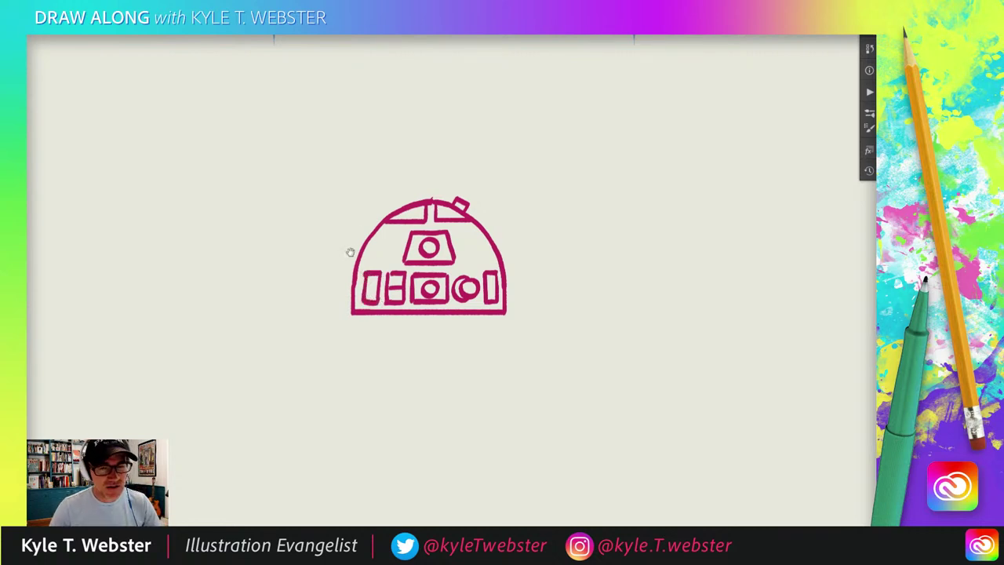
- Add a small tab on the right side of the trapezoid panel
drag(350, 249, 353, 232)
drag(424, 204, 415, 210)
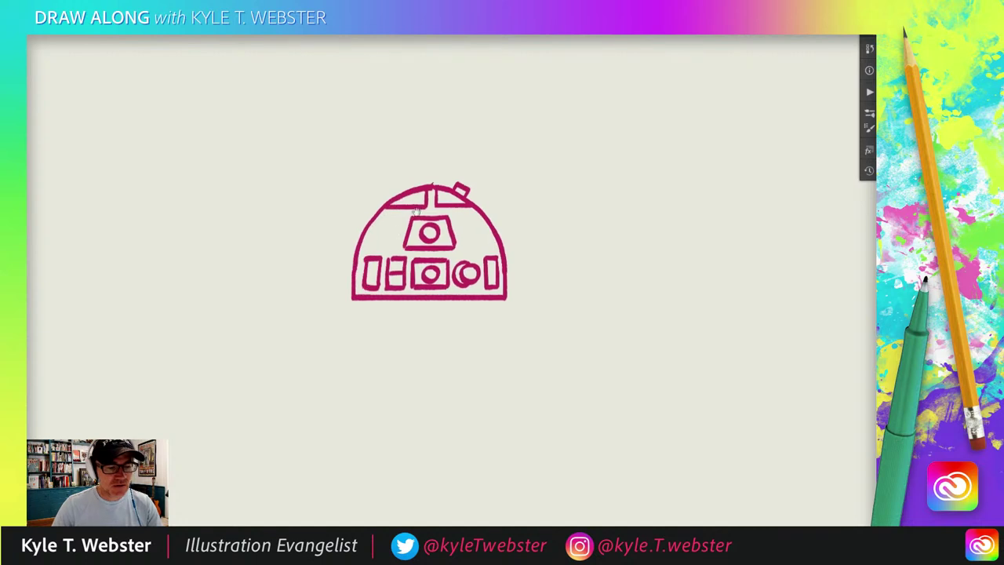
click(443, 239)
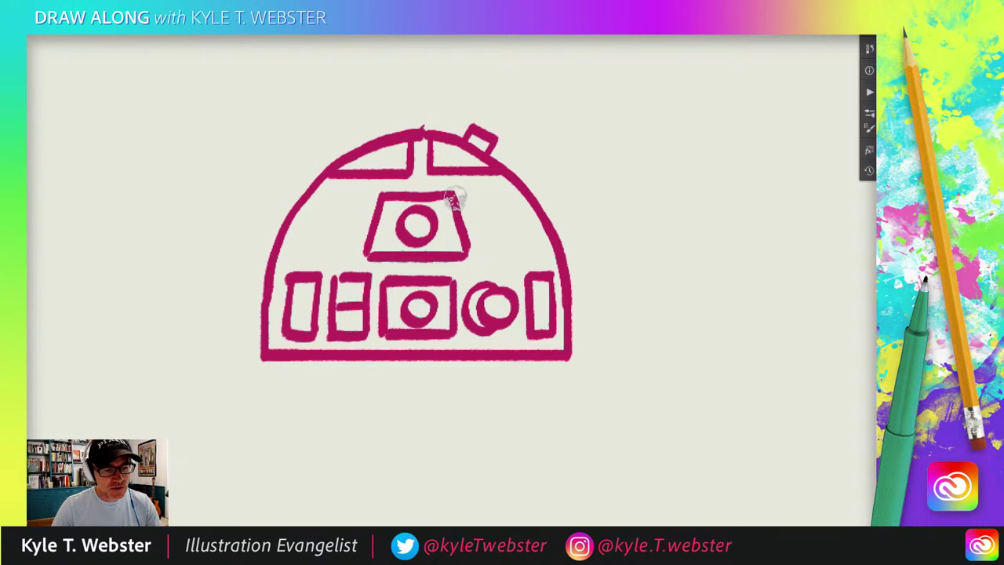
mouse_move(455, 195)
mouse_down()
mouse_move(471, 202)
mouse_move(474, 236)
mouse_up()
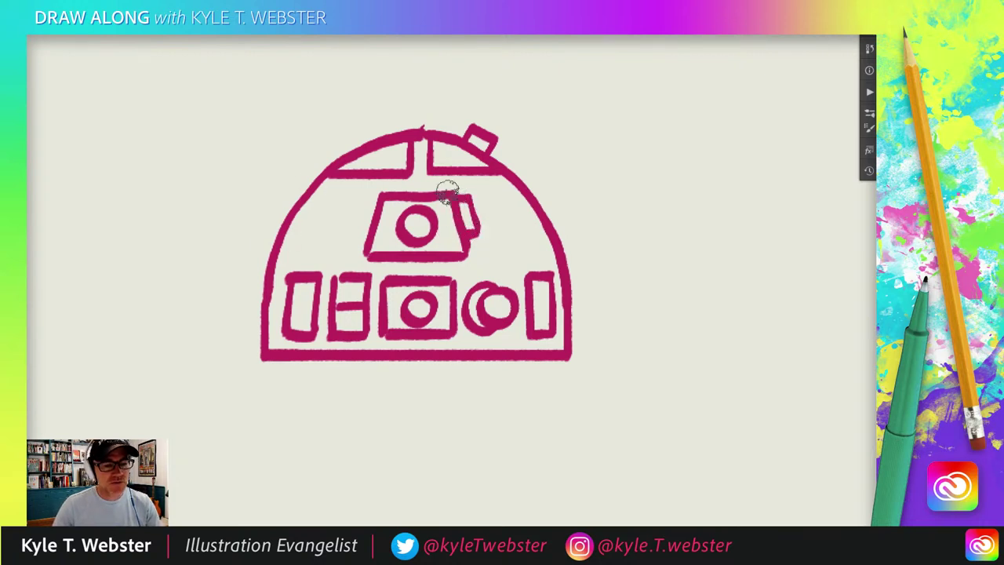
mouse_move(349, 349)
mouse_down()
mouse_move(322, 354)
mouse_move(374, 333)
mouse_up()
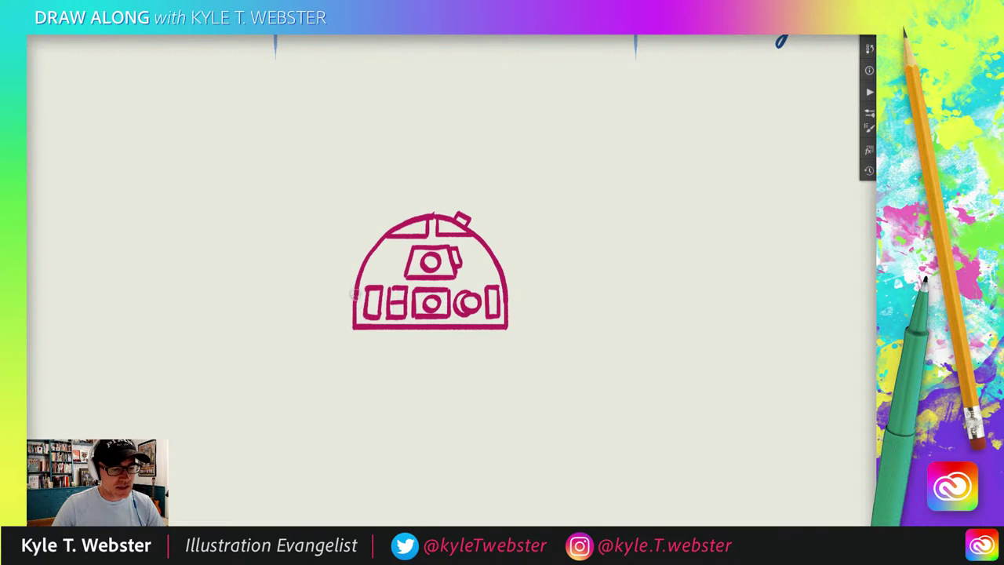
- Draw body sides under the dome, an inner dot, two horizontal stripes and a ground line
drag(354, 328, 355, 377)
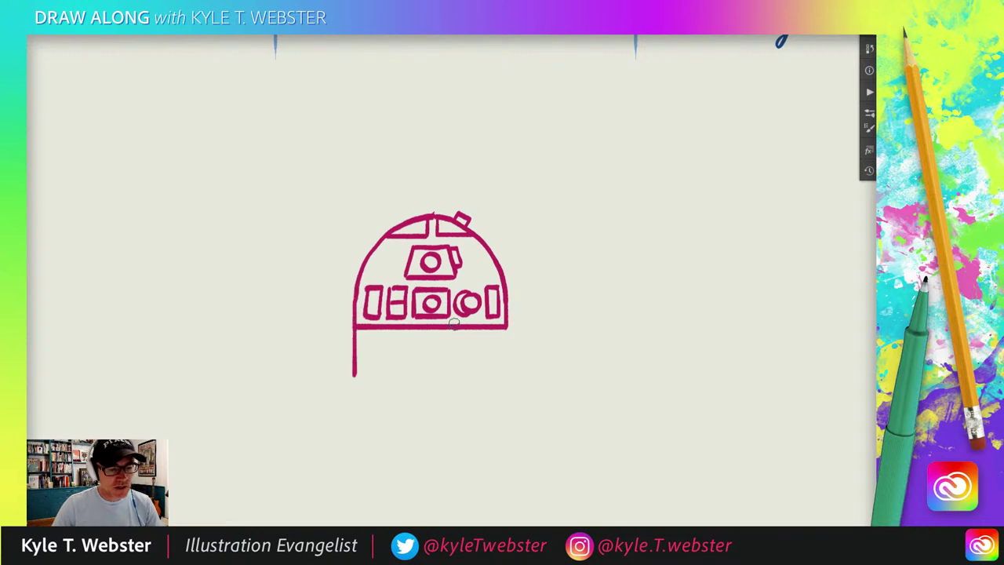
drag(507, 326, 507, 375)
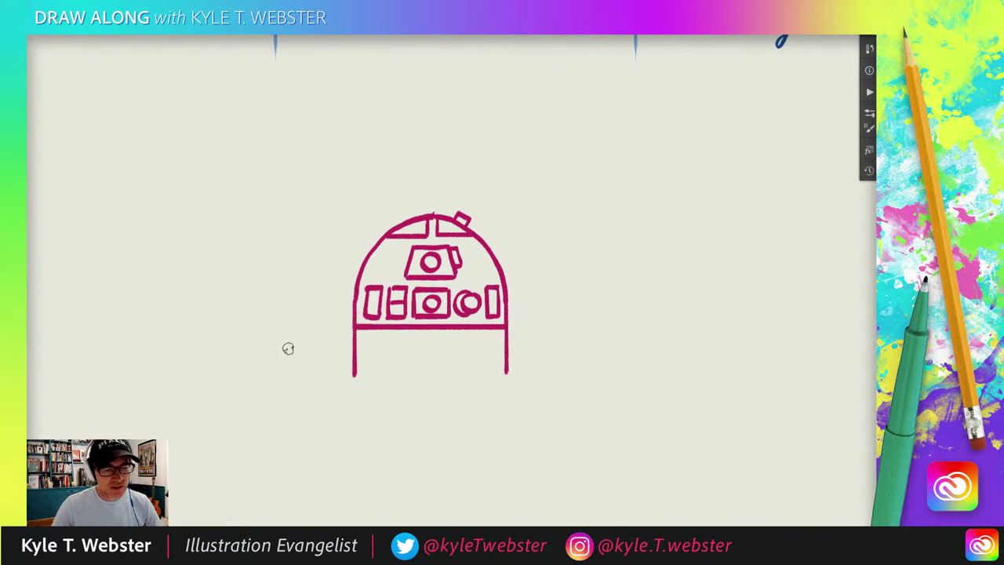
drag(292, 343, 331, 261)
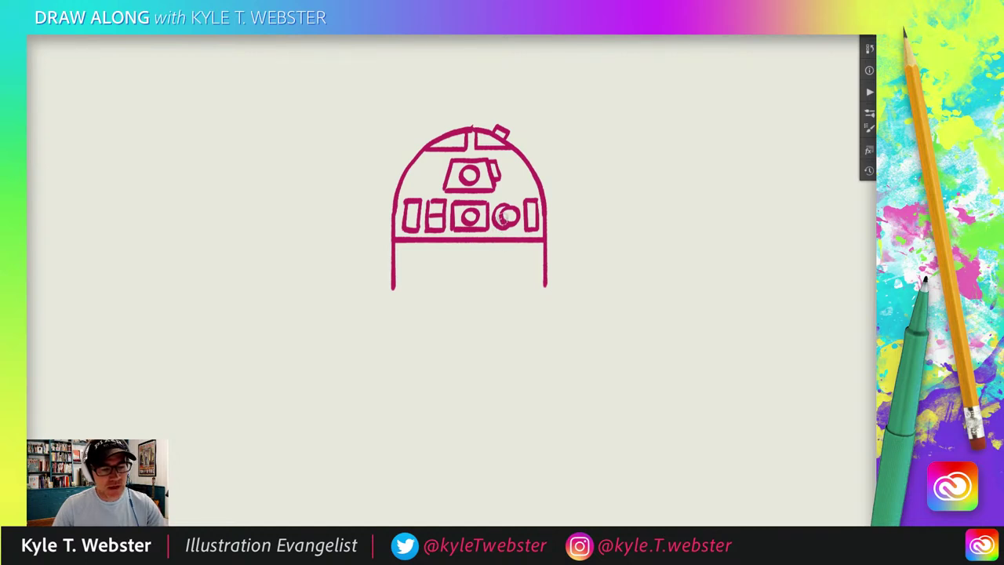
drag(503, 225, 504, 224)
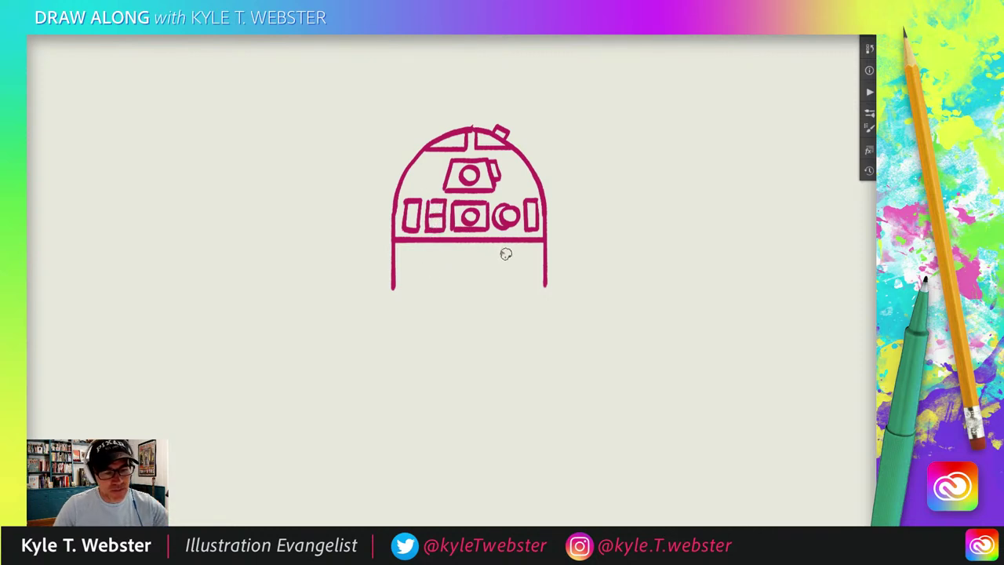
drag(506, 254, 433, 254)
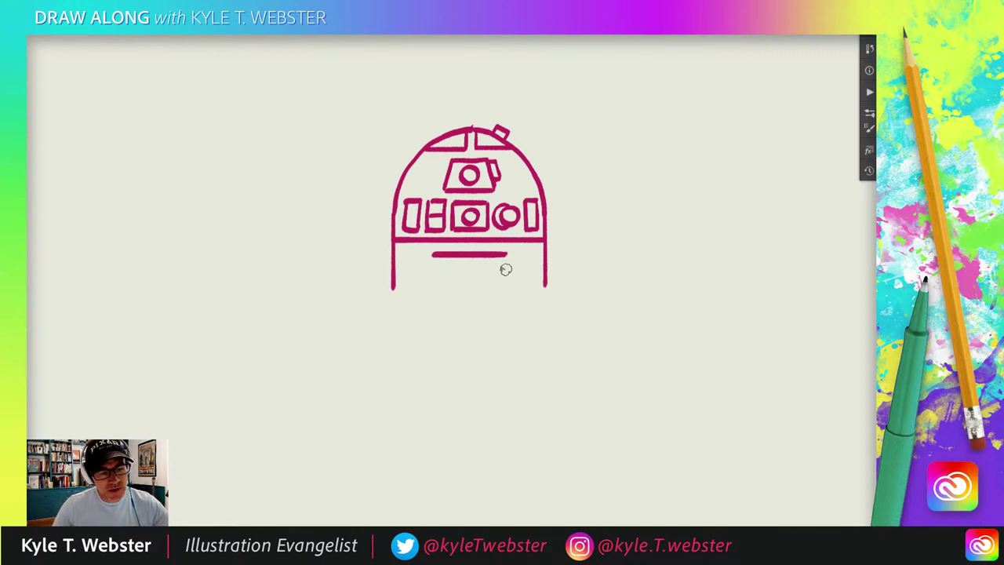
drag(506, 269, 431, 268)
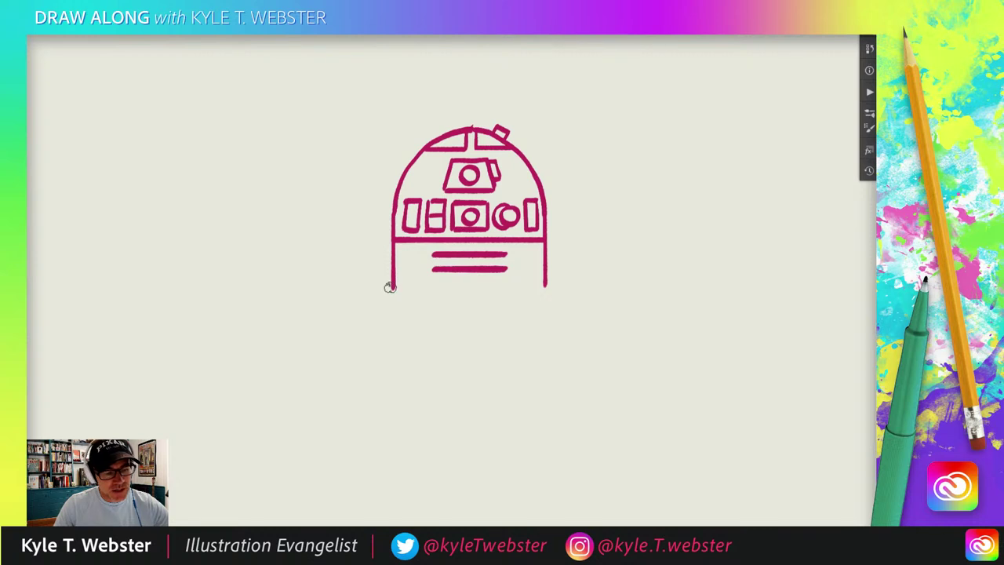
mouse_move(392, 289)
mouse_down()
mouse_move(381, 288)
mouse_move(569, 290)
mouse_up()
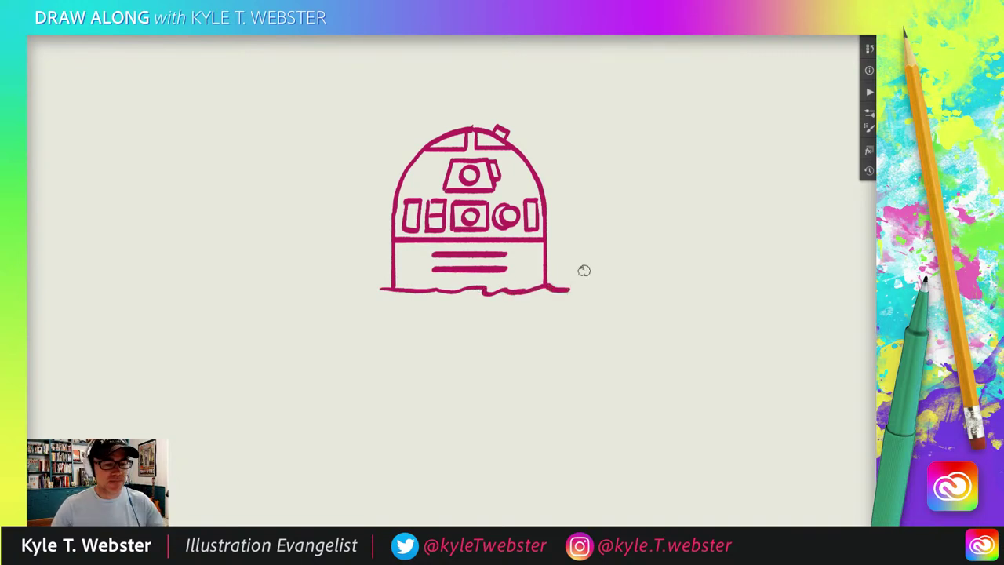
- Extend the ground line left and draw a boxy left leg down to it
drag(378, 289, 370, 290)
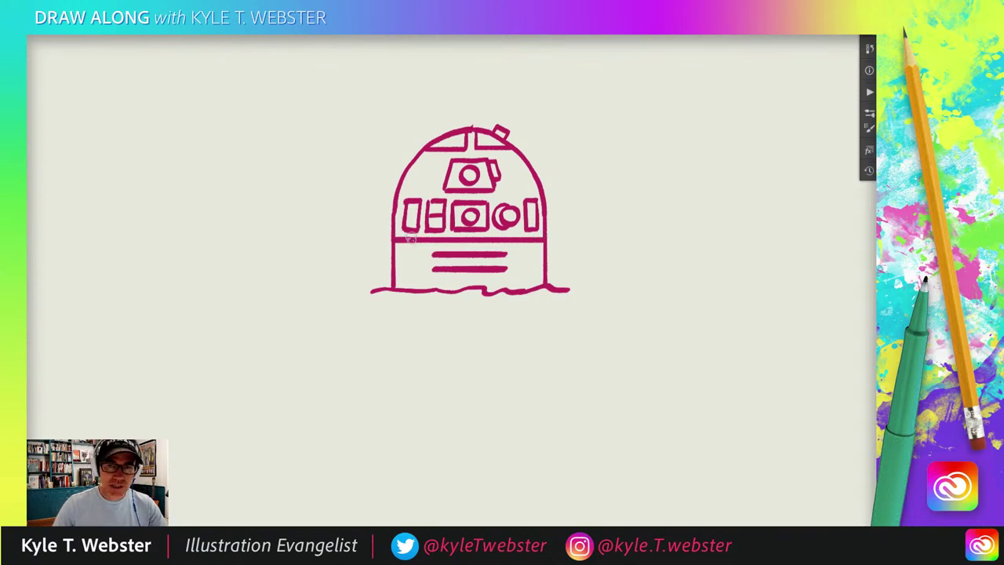
mouse_move(383, 240)
mouse_down()
mouse_move(350, 244)
mouse_move(380, 241)
mouse_move(379, 285)
mouse_move(322, 288)
mouse_up()
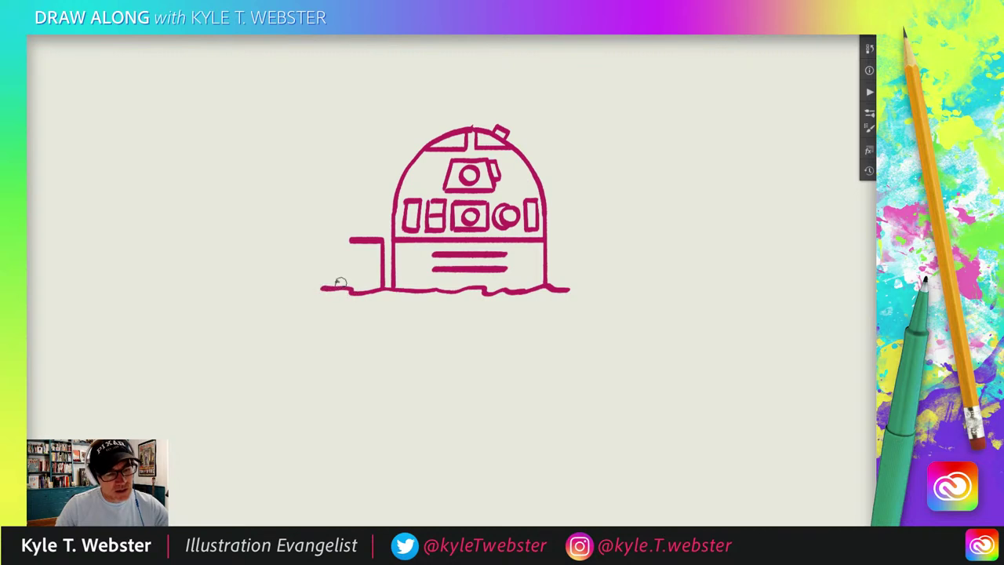
drag(350, 240, 346, 287)
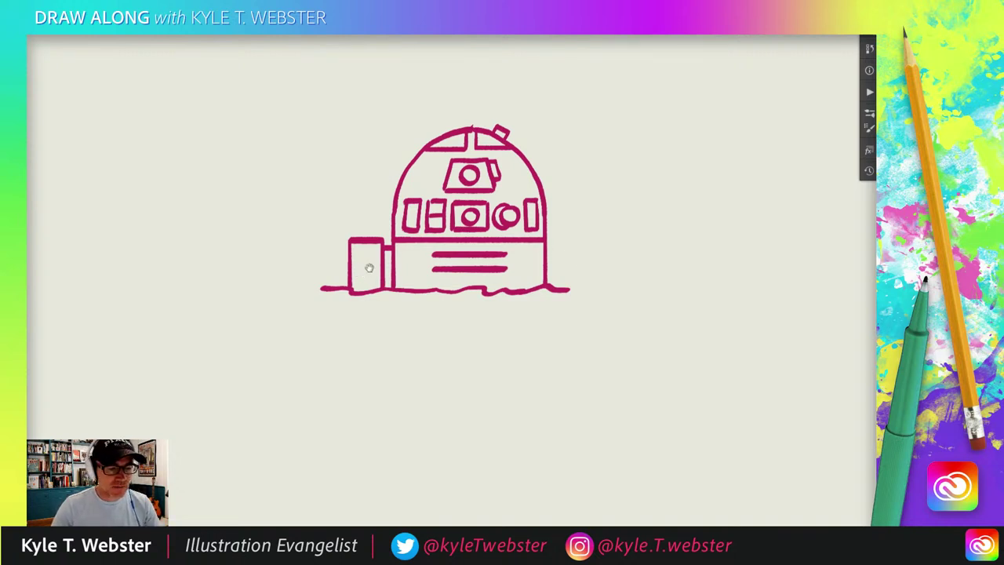
mouse_move(368, 267)
mouse_down()
mouse_move(360, 296)
mouse_move(360, 284)
mouse_up()
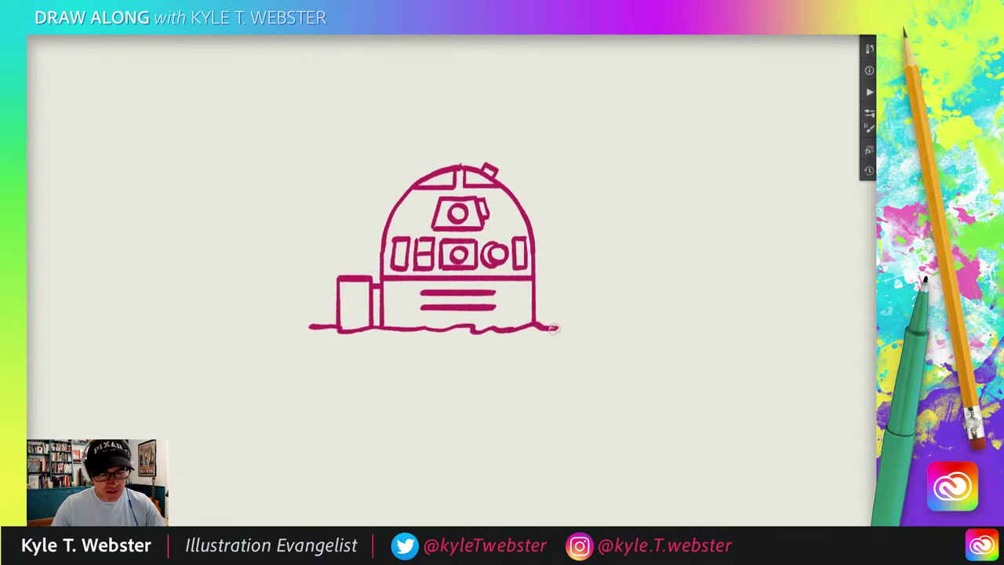
- Lengthen the ground line right, draw the right leg, and add two vertical body lines
drag(549, 327, 602, 329)
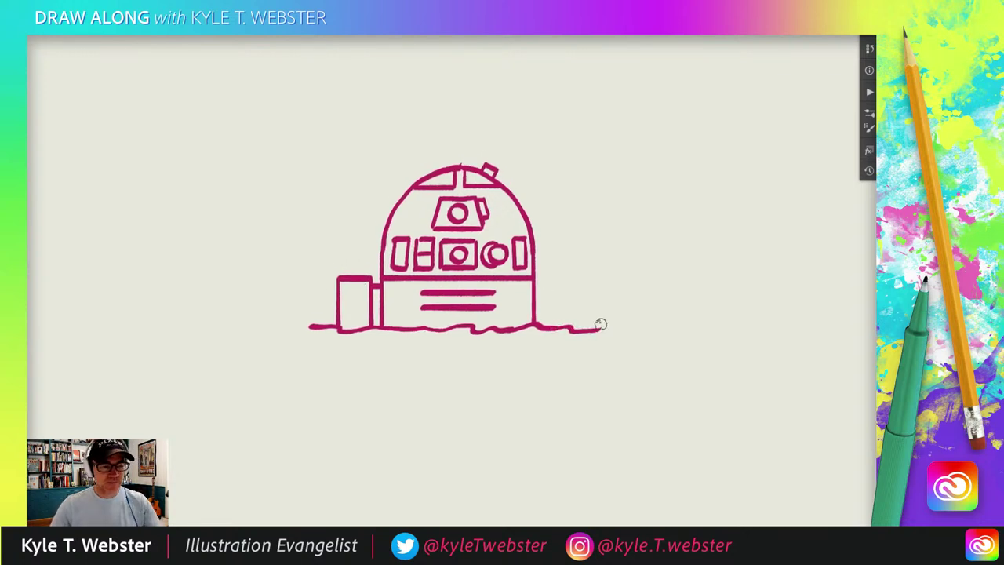
mouse_move(545, 279)
mouse_down()
mouse_move(577, 275)
mouse_move(544, 280)
mouse_move(545, 320)
mouse_up()
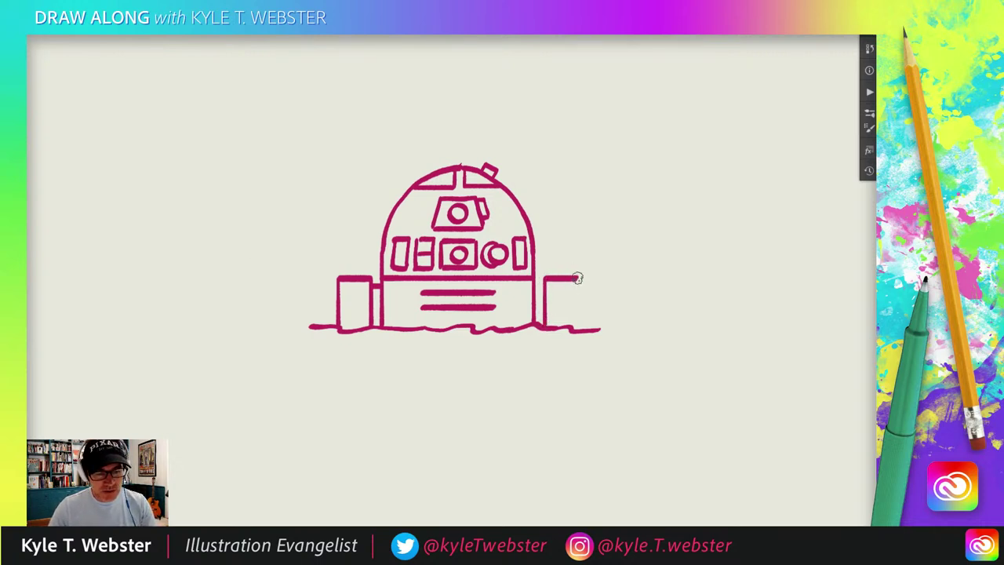
drag(578, 278, 578, 330)
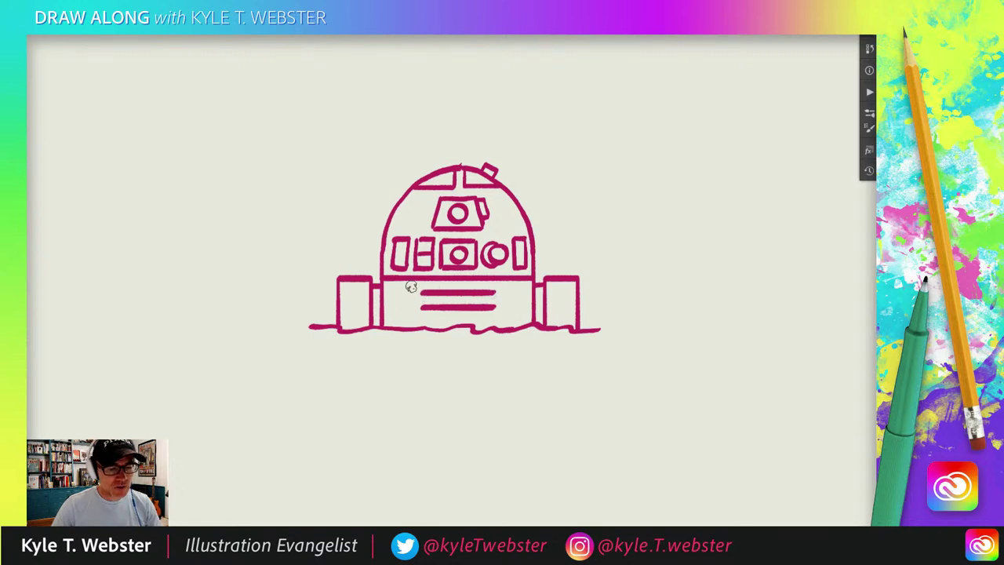
drag(409, 287, 409, 324)
drag(503, 287, 503, 321)
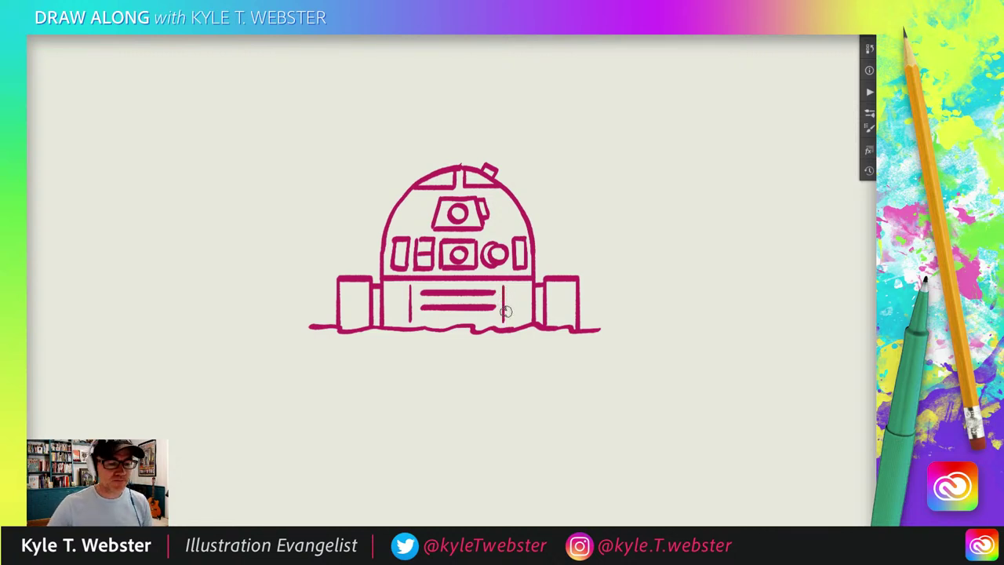
drag(290, 291, 276, 262)
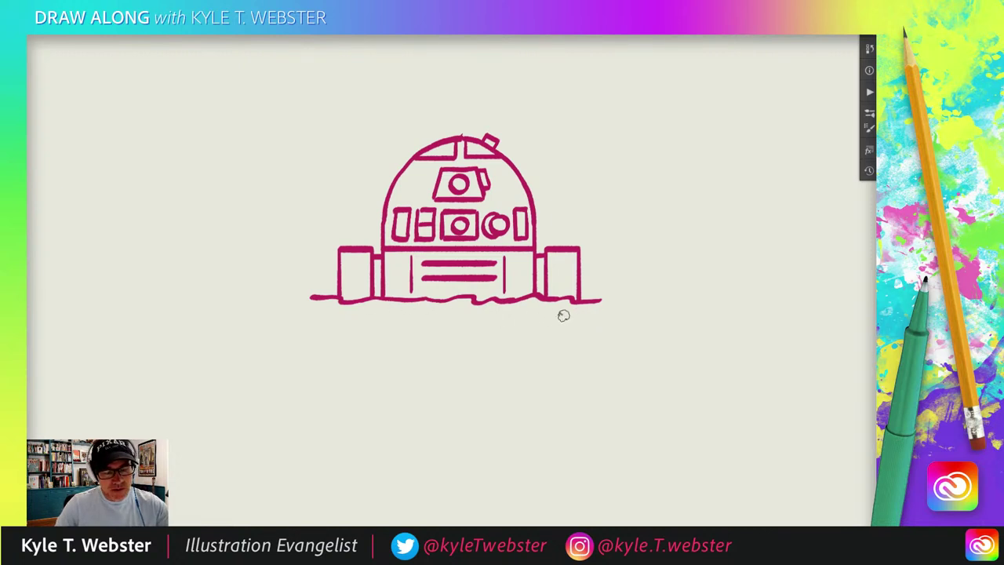
- Draw wavy water lines beneath the droid's ground line
mouse_move(585, 313)
mouse_down()
mouse_move(518, 313)
mouse_move(406, 332)
mouse_up()
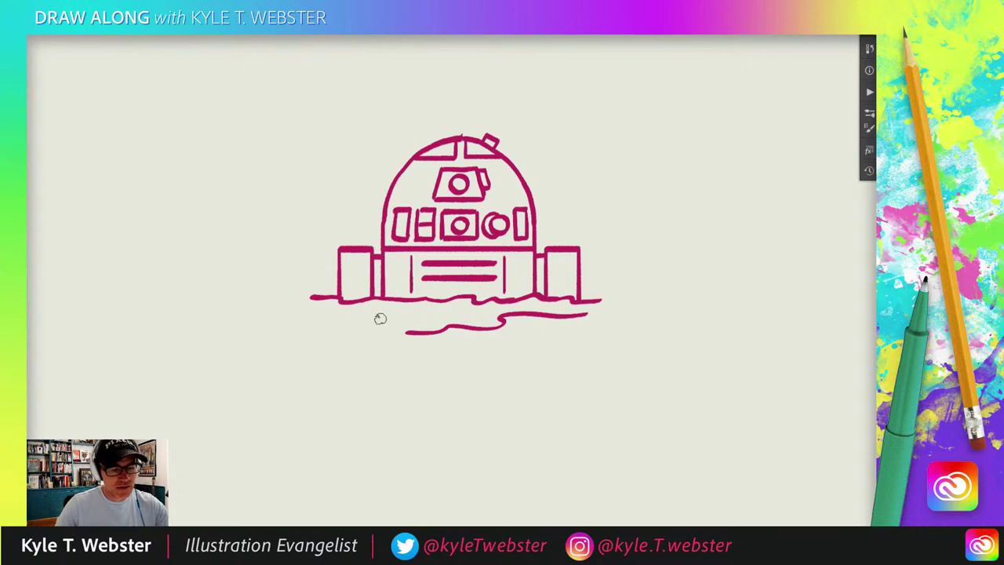
mouse_move(379, 318)
mouse_down()
mouse_move(438, 318)
mouse_move(400, 311)
mouse_move(329, 323)
mouse_up()
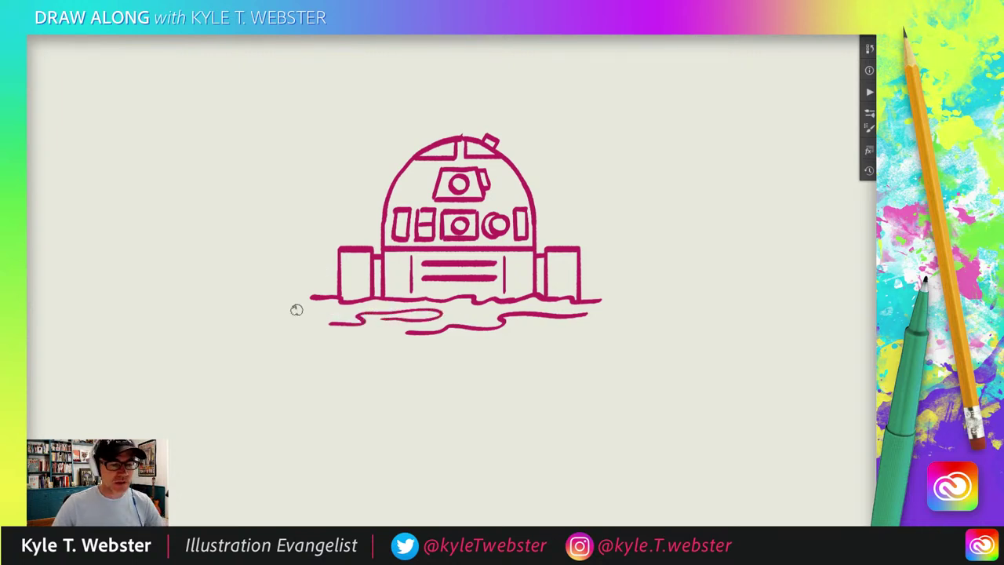
drag(481, 343, 565, 321)
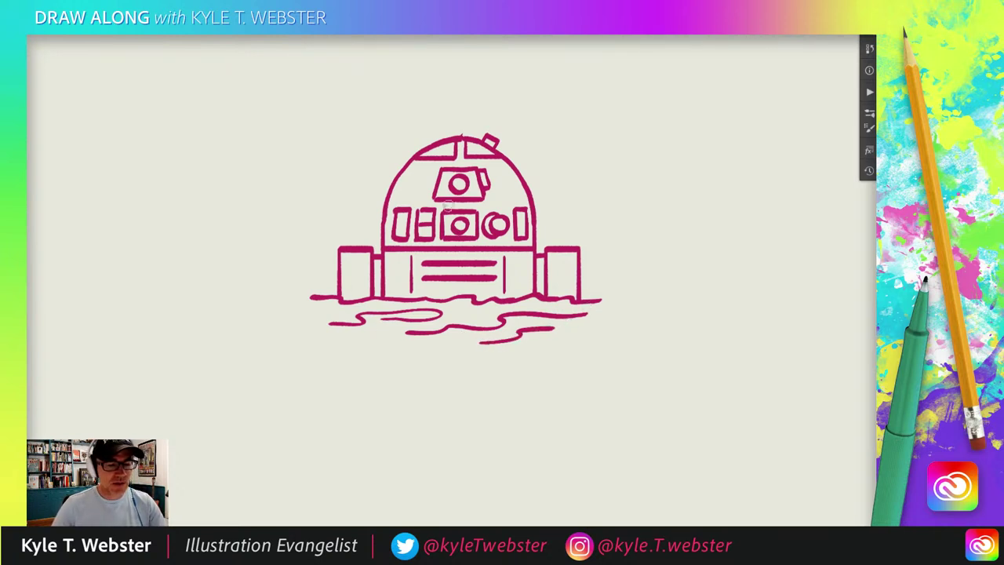
mouse_move(321, 260)
mouse_down()
mouse_move(273, 258)
mouse_move(311, 258)
mouse_up()
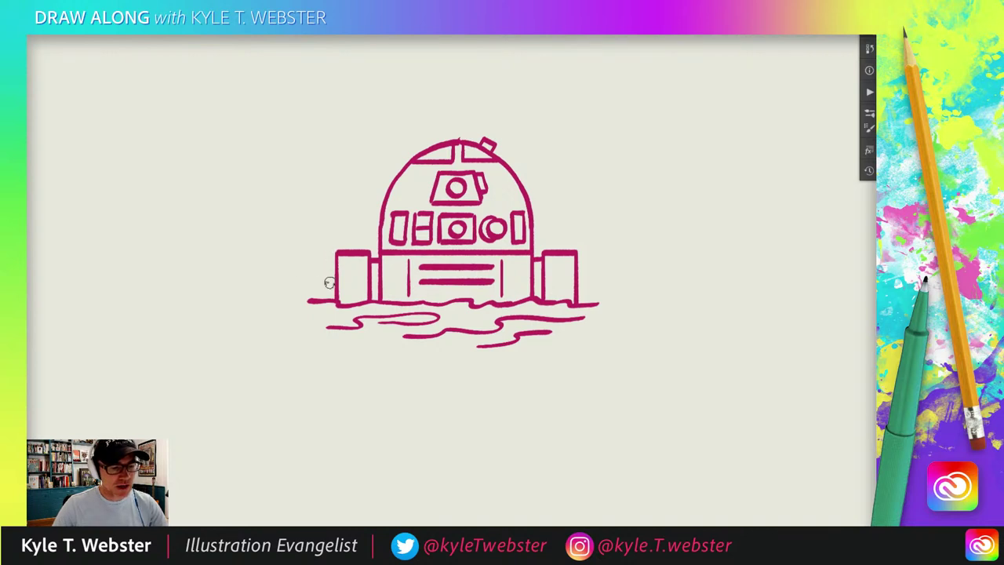
- Extend the wavy water outward from both legs, with squiggles at each end
drag(333, 284, 275, 308)
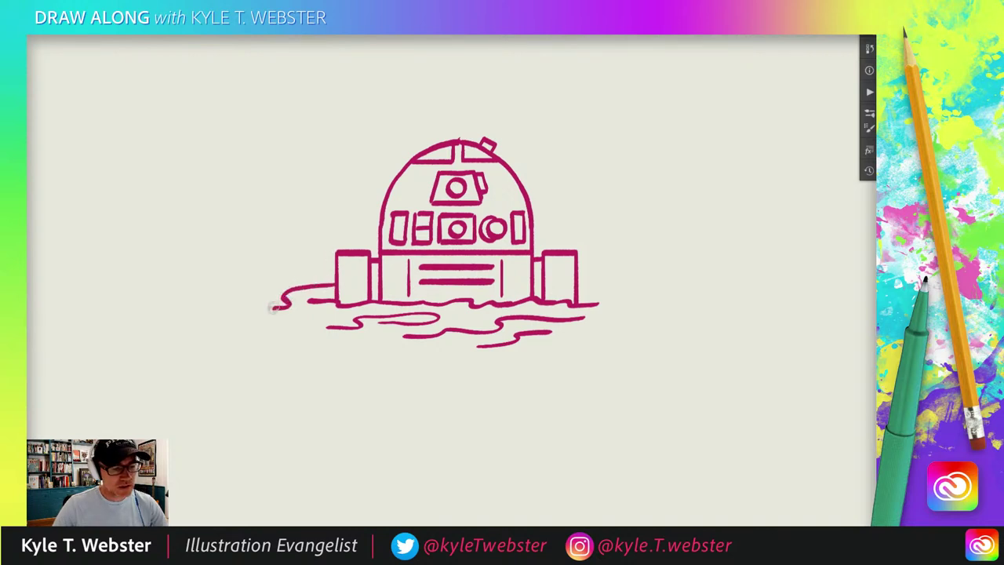
drag(588, 291, 639, 310)
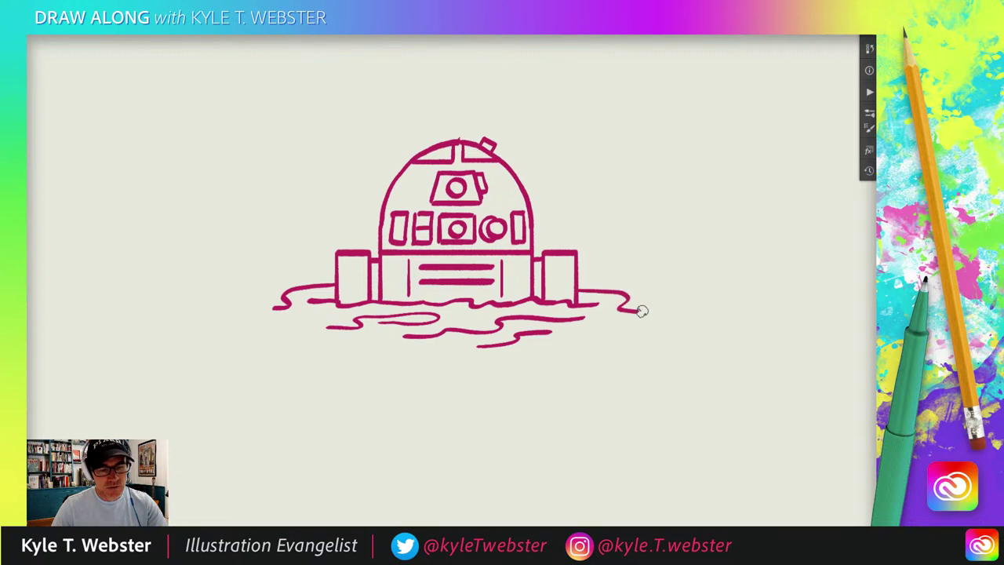
drag(291, 278, 276, 298)
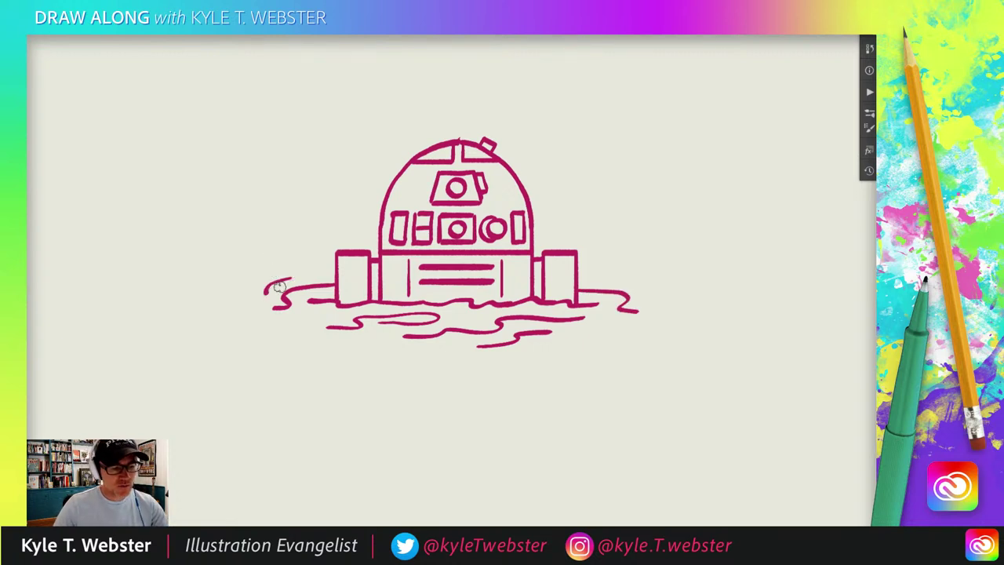
drag(617, 280, 671, 294)
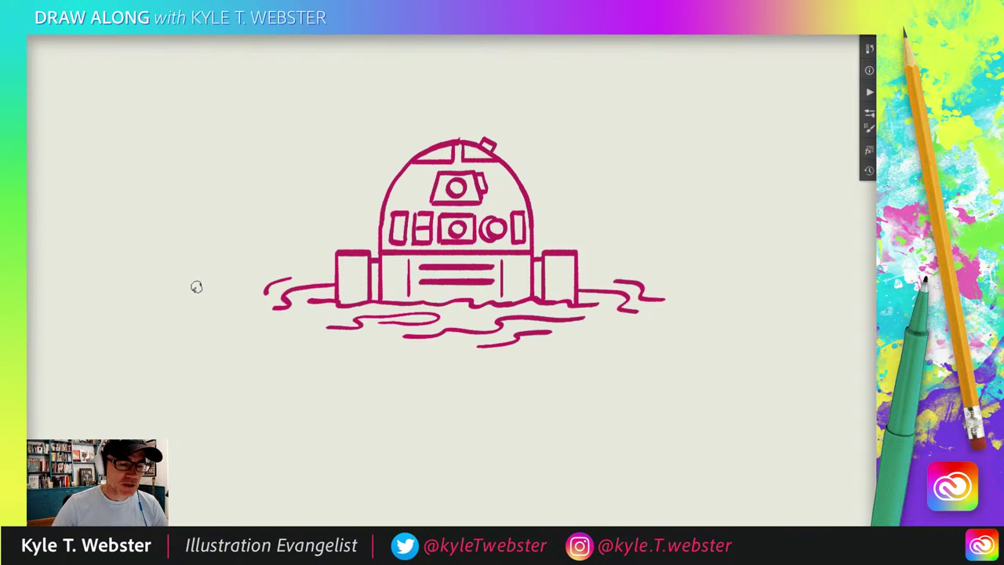
drag(280, 323, 293, 362)
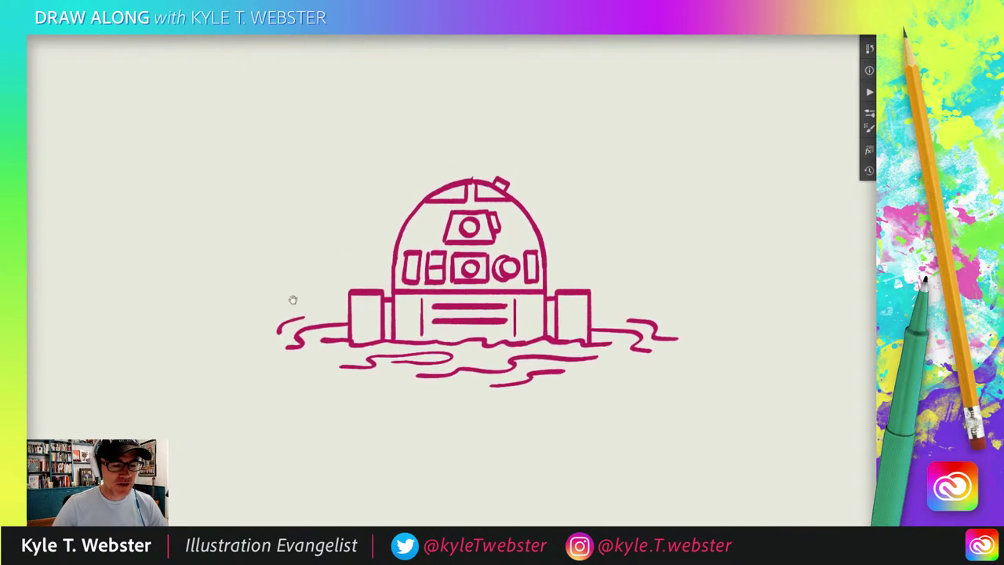
drag(257, 304, 281, 330)
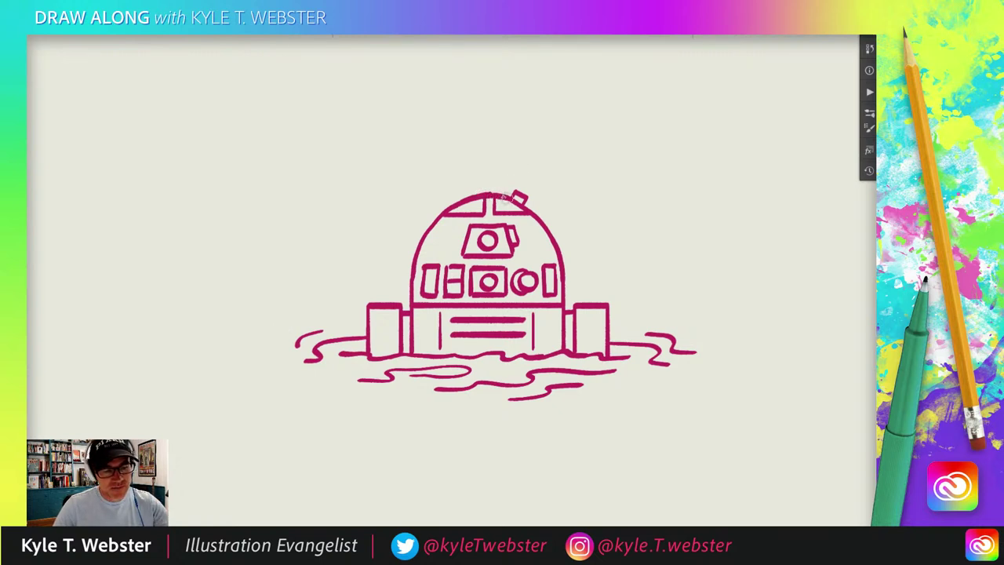
mouse_move(306, 260)
mouse_down()
mouse_move(313, 266)
mouse_move(299, 262)
mouse_up()
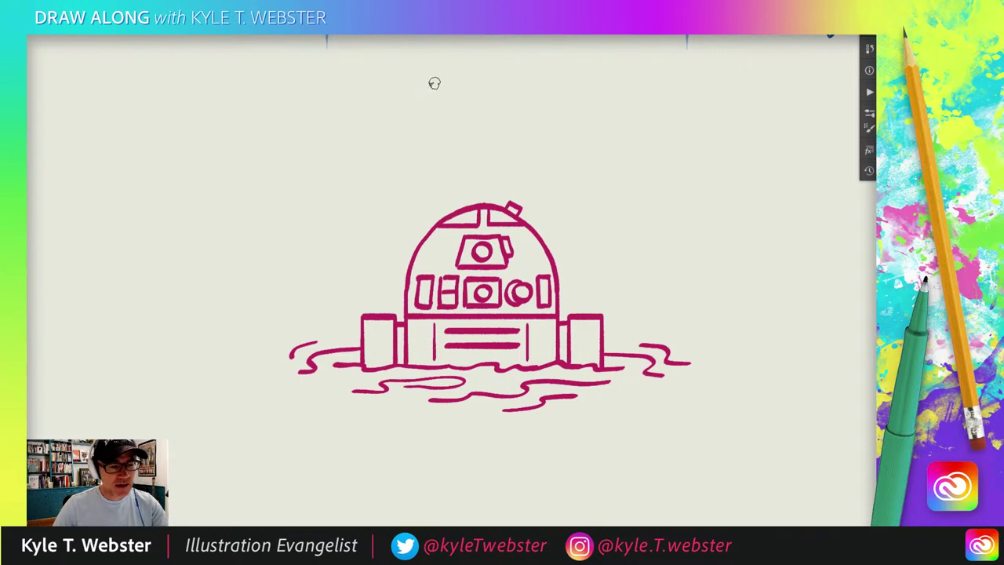
- Draw three long curved vines above the dome, with three small dangling tendrils
mouse_move(436, 73)
mouse_down()
mouse_move(412, 168)
mouse_move(388, 208)
mouse_move(341, 244)
mouse_move(283, 252)
mouse_move(228, 211)
mouse_up()
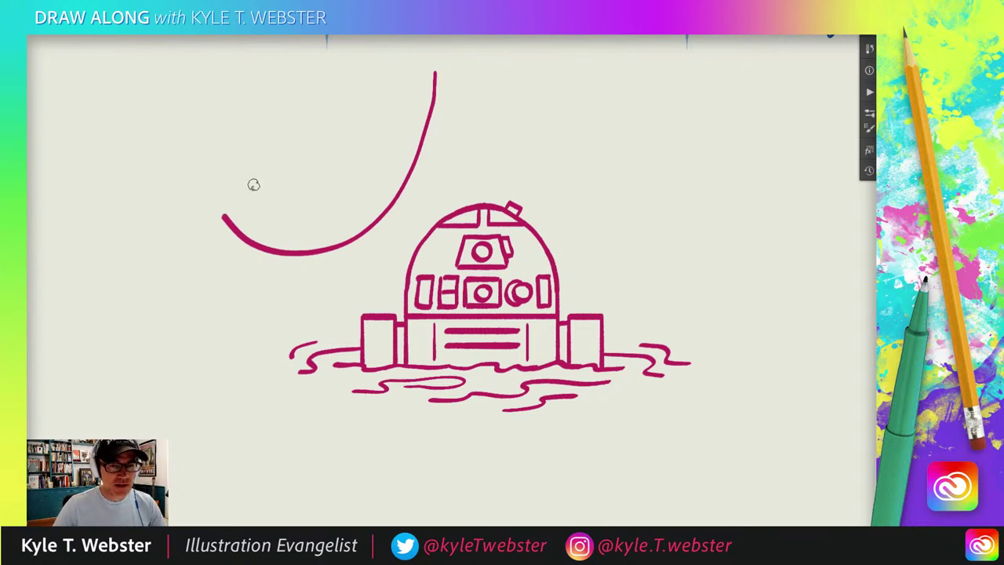
mouse_move(375, 69)
mouse_down()
mouse_move(349, 223)
mouse_move(321, 276)
mouse_move(289, 293)
mouse_move(265, 248)
mouse_move(252, 126)
mouse_up()
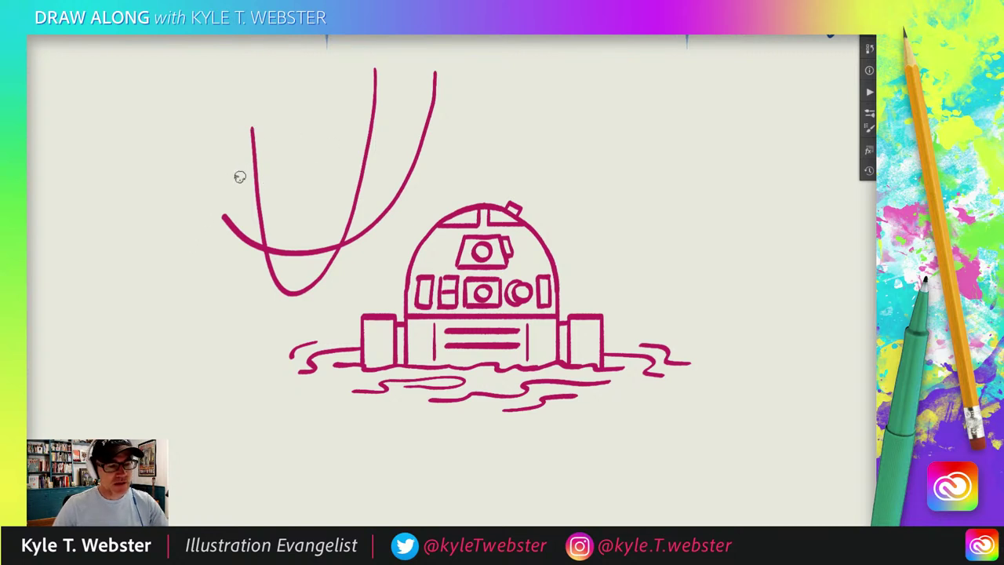
mouse_move(228, 176)
mouse_down()
mouse_move(394, 158)
mouse_move(475, 126)
mouse_move(546, 75)
mouse_up()
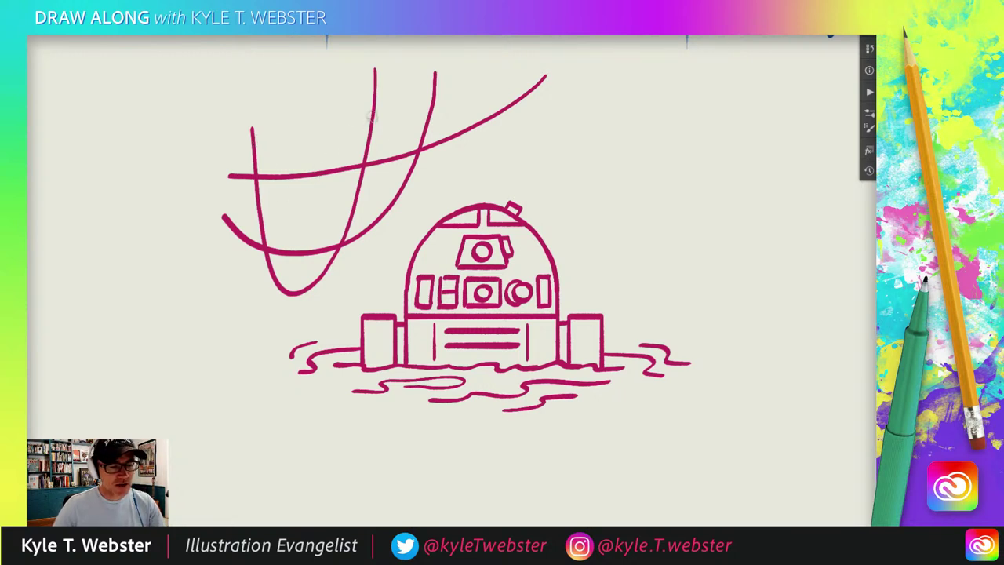
drag(375, 85, 341, 144)
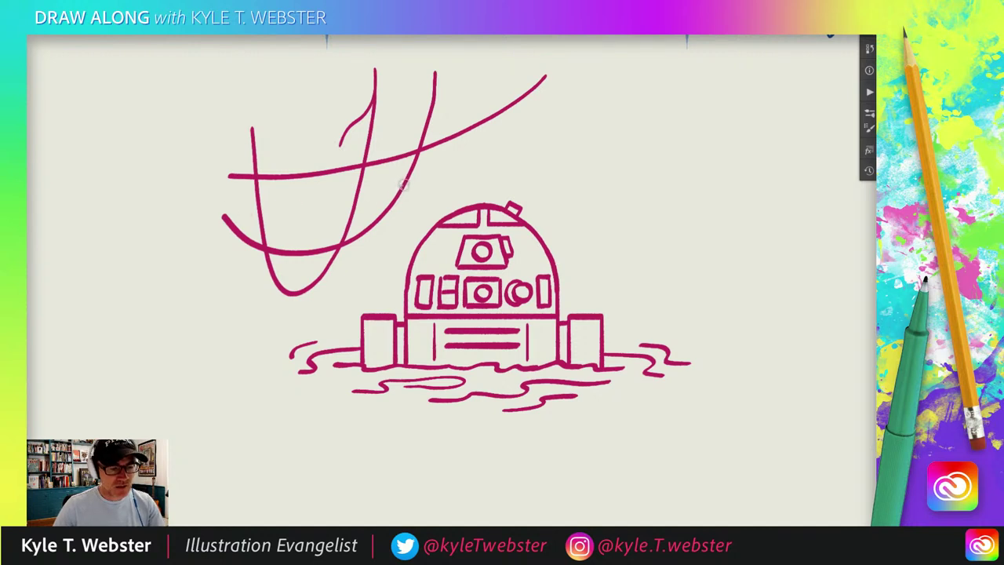
drag(398, 196, 388, 264)
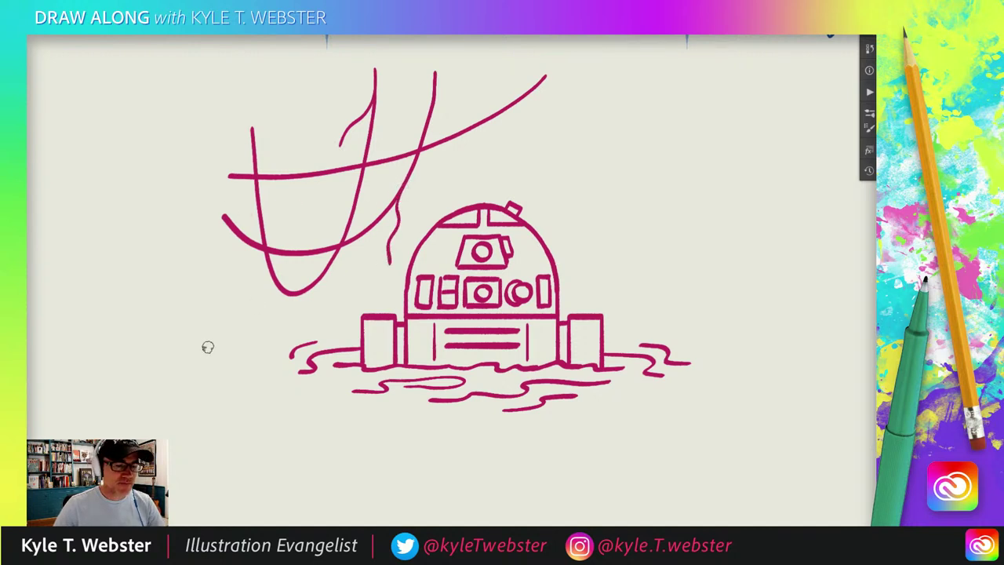
mouse_move(494, 117)
mouse_down()
mouse_move(490, 166)
mouse_move(463, 156)
mouse_move(478, 157)
mouse_move(491, 140)
mouse_move(491, 166)
mouse_up()
- Add small leaves and short tendrils along the existing vines
mouse_move(510, 104)
mouse_down()
mouse_move(492, 93)
mouse_move(514, 100)
mouse_up()
mouse_move(454, 141)
mouse_down()
mouse_move(444, 161)
mouse_move(455, 142)
mouse_up()
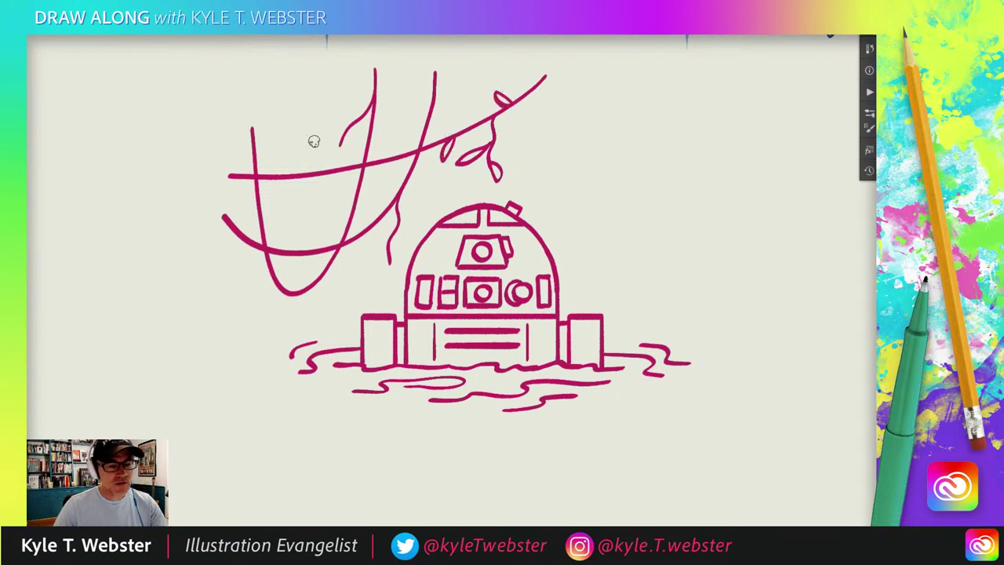
mouse_move(329, 174)
mouse_down()
mouse_move(307, 201)
mouse_move(321, 177)
mouse_move(313, 167)
mouse_up()
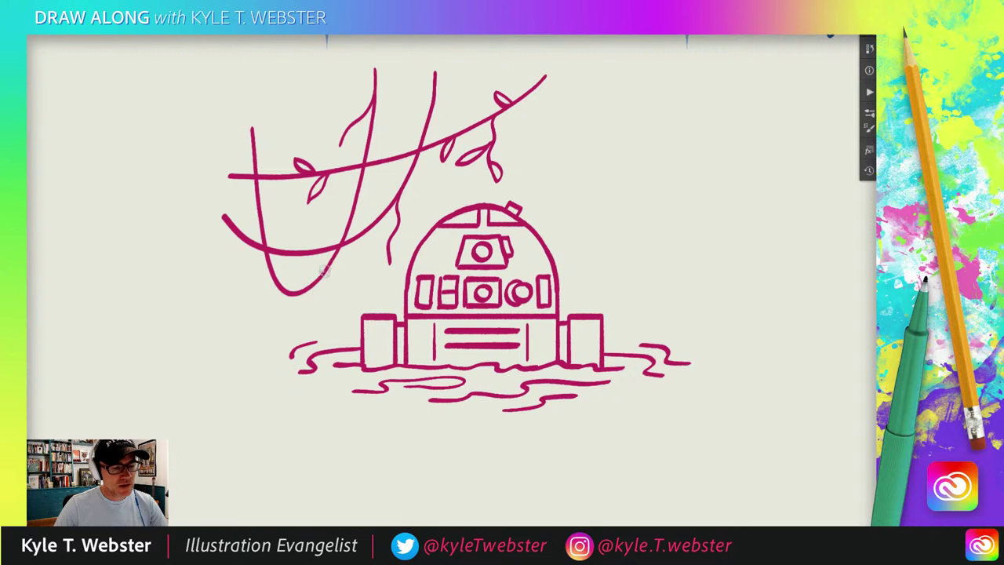
drag(320, 271, 323, 306)
drag(351, 204, 336, 221)
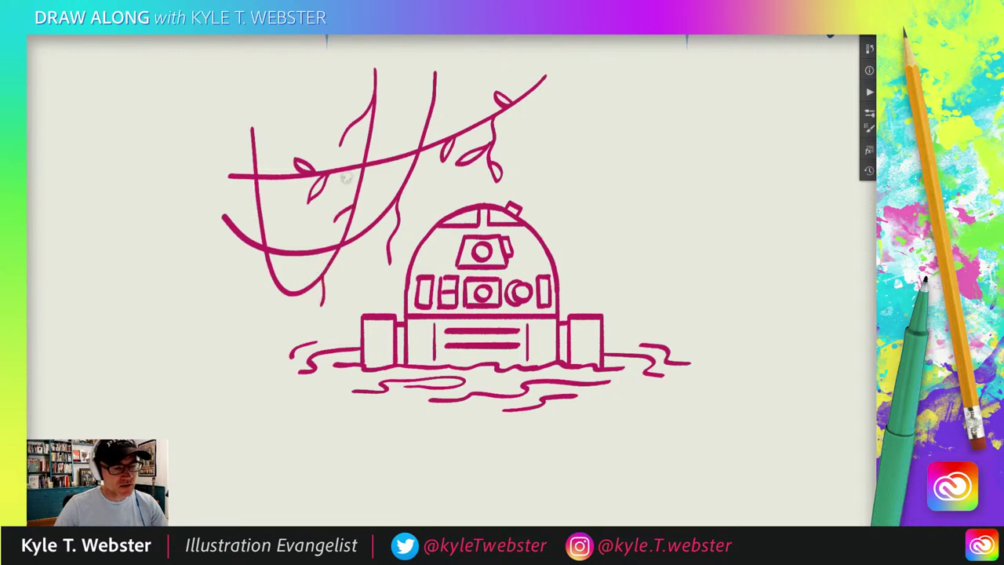
mouse_move(372, 124)
mouse_down()
mouse_move(385, 147)
mouse_move(374, 124)
mouse_move(328, 120)
mouse_move(350, 122)
mouse_move(342, 157)
mouse_up()
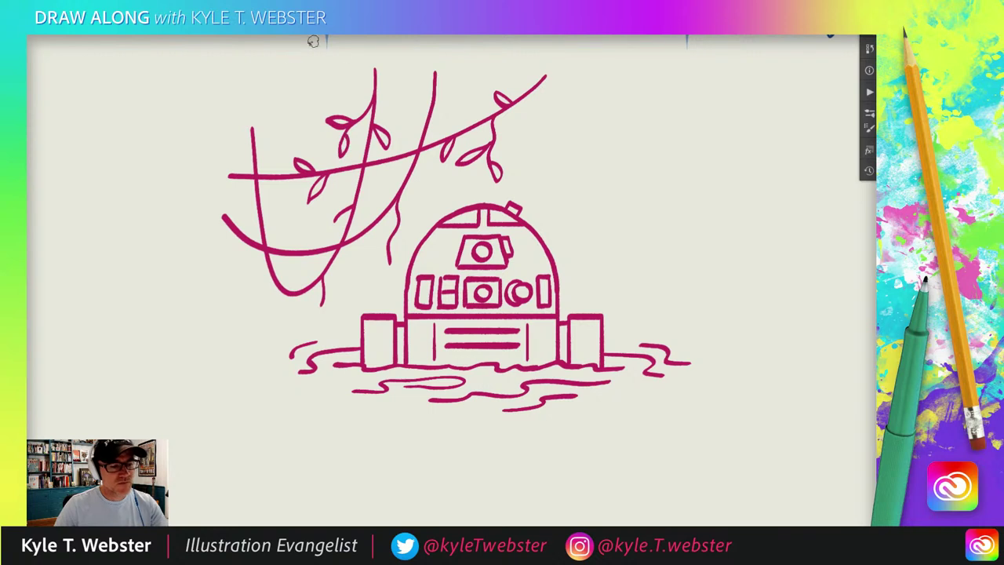
mouse_move(406, 168)
mouse_down()
mouse_move(421, 194)
mouse_move(414, 165)
mouse_up()
mouse_move(419, 115)
mouse_down()
mouse_move(410, 126)
mouse_move(430, 109)
mouse_up()
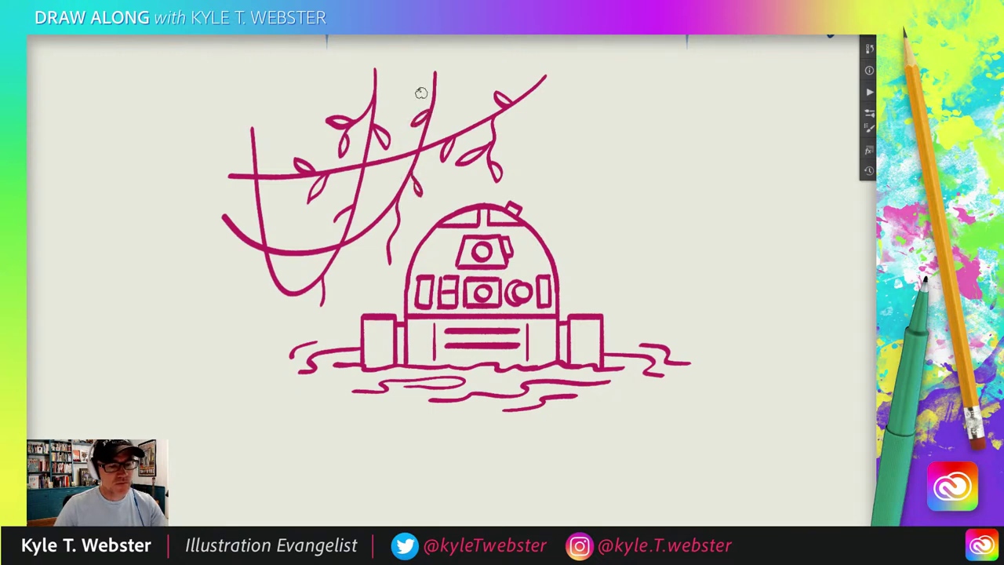
mouse_move(275, 273)
mouse_down()
mouse_move(259, 294)
mouse_move(275, 274)
mouse_up()
drag(268, 227, 274, 215)
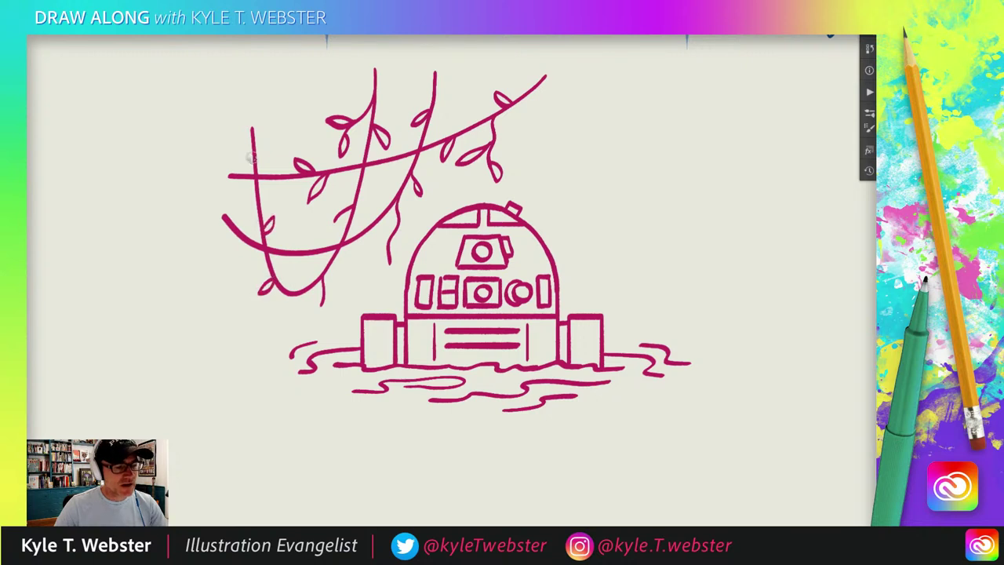
- Draw a U-shaped hanging vine to the right of the leafy vines
drag(308, 288, 196, 292)
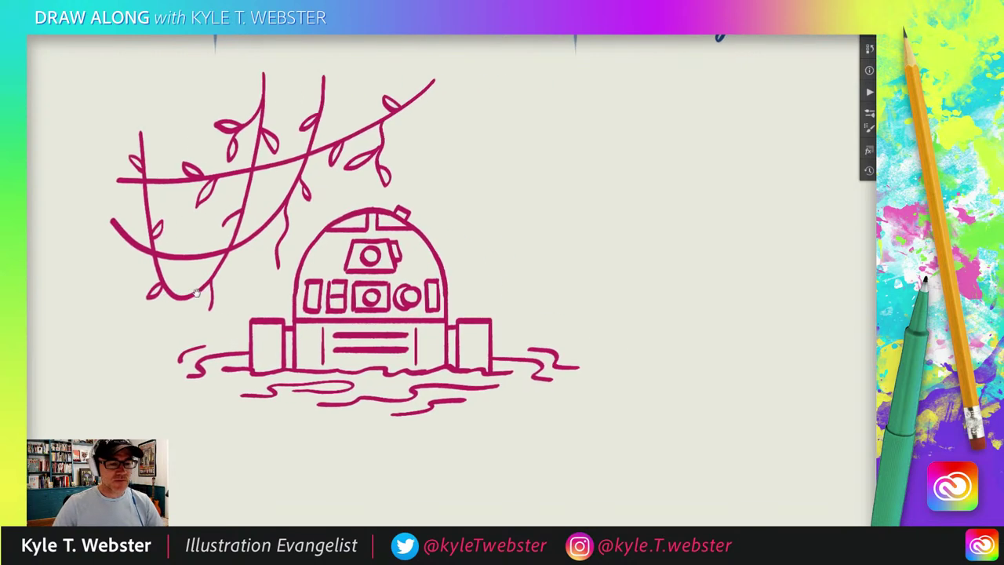
drag(270, 300, 235, 317)
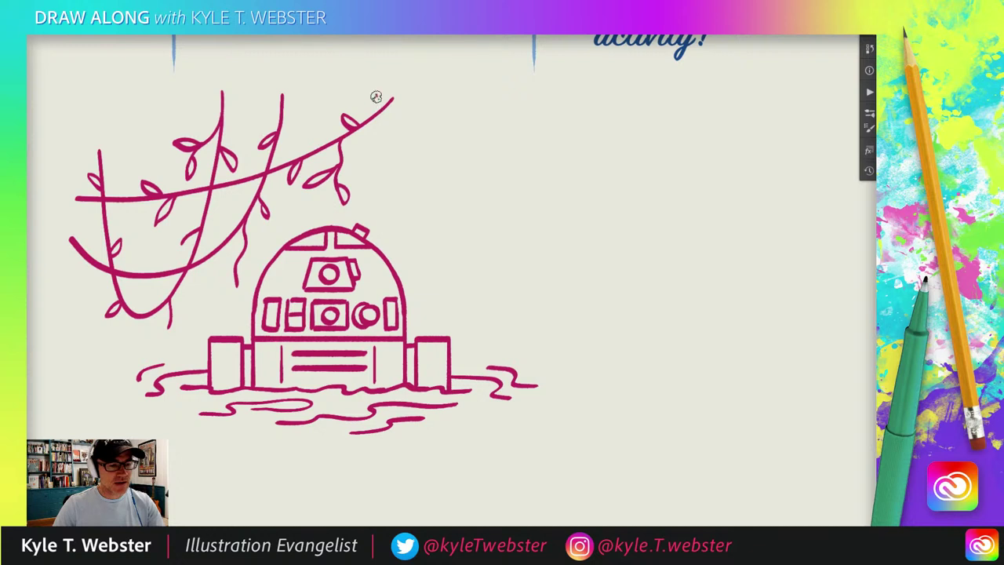
mouse_move(376, 96)
mouse_down()
mouse_move(387, 160)
mouse_move(426, 253)
mouse_move(470, 265)
mouse_move(521, 181)
mouse_move(536, 109)
mouse_move(476, 110)
mouse_move(473, 309)
mouse_up()
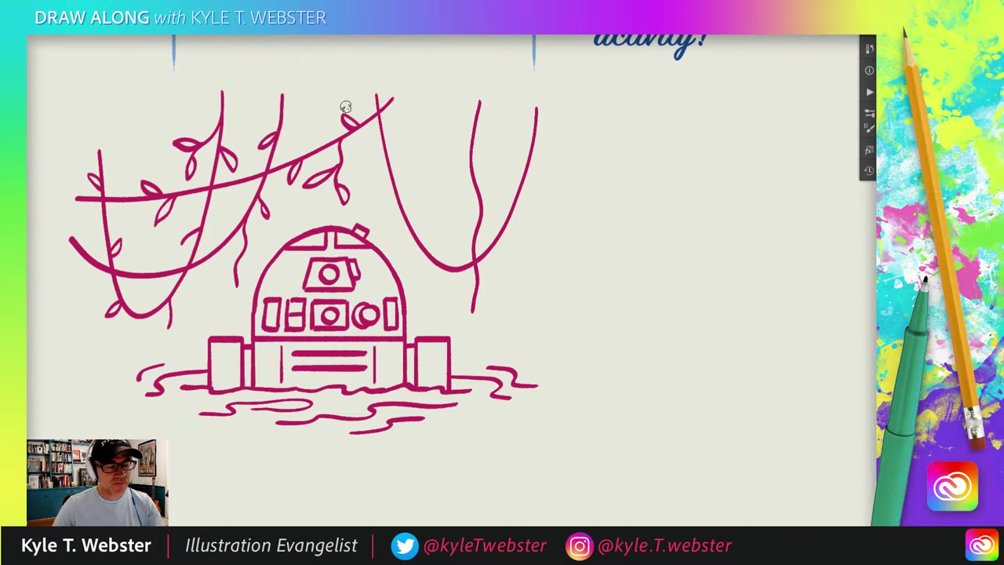
- Draw a second drooping vine at the upper right with short hanging strands
mouse_move(413, 104)
mouse_down()
mouse_move(461, 148)
mouse_move(561, 154)
mouse_move(611, 112)
mouse_up()
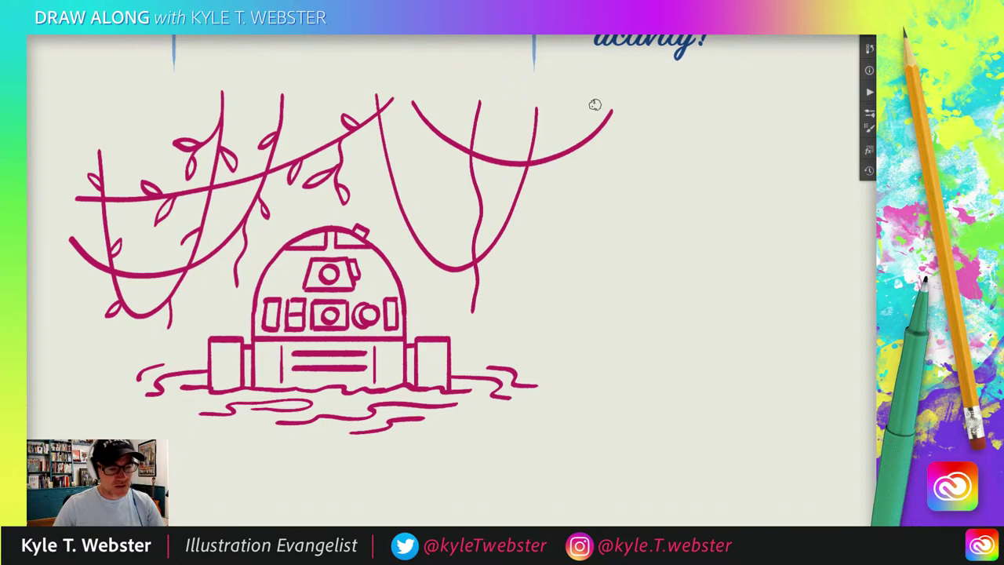
mouse_move(394, 178)
mouse_down()
mouse_move(390, 208)
mouse_move(392, 179)
mouse_move(416, 279)
mouse_up()
drag(433, 145, 446, 206)
mouse_move(428, 108)
mouse_down()
mouse_move(417, 125)
mouse_move(424, 115)
mouse_move(482, 127)
mouse_move(477, 143)
mouse_move(474, 124)
mouse_up()
- Dot small leaves along the right-hand vines, ending with one at the vine's tip
mouse_move(515, 202)
mouse_down()
mouse_move(471, 229)
mouse_move(489, 215)
mouse_move(480, 226)
mouse_up()
drag(444, 270, 448, 284)
mouse_move(436, 177)
mouse_down()
mouse_move(444, 192)
mouse_move(433, 202)
mouse_up()
mouse_move(553, 157)
mouse_down()
mouse_move(559, 139)
mouse_move(585, 161)
mouse_up()
scroll(288, 303, down, 3)
drag(224, 419, 318, 392)
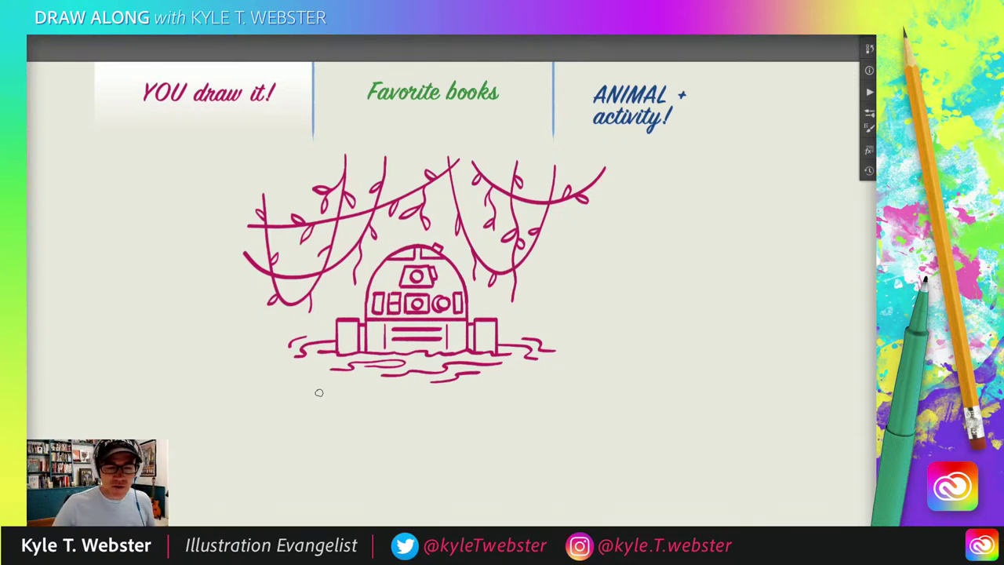
- Drag the droid-and-vines drawing to the page's right side and zoom out to see the whole page
mouse_move(263, 259)
mouse_down()
mouse_move(175, 274)
mouse_move(144, 241)
mouse_up()
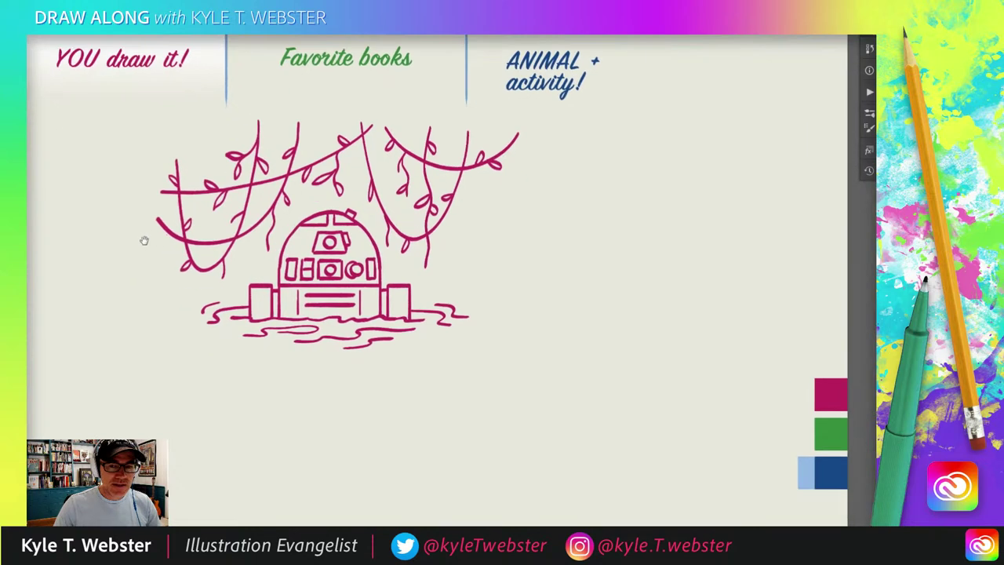
mouse_move(217, 246)
mouse_down()
mouse_move(342, 294)
mouse_move(481, 310)
mouse_up()
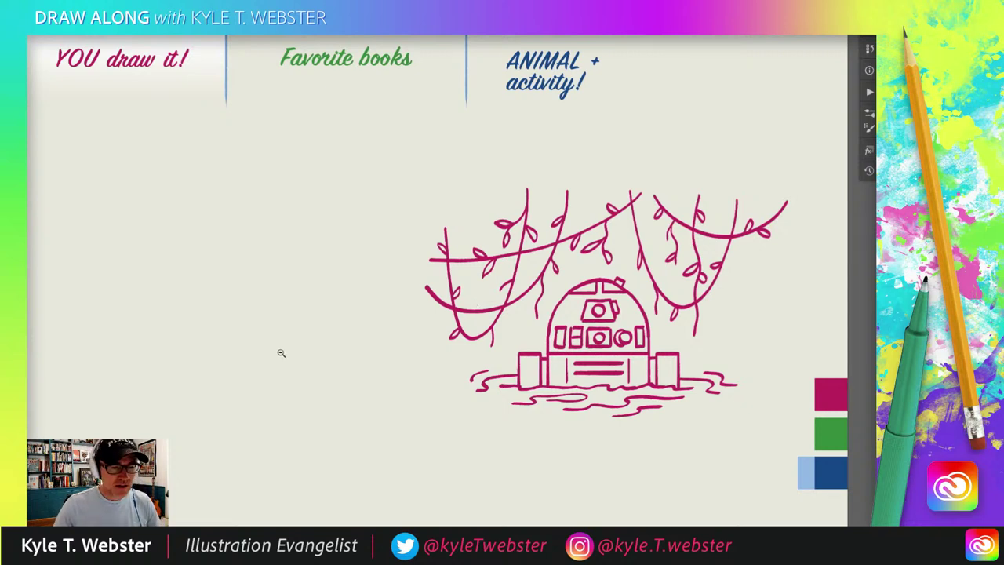
scroll(281, 353, down, 5)
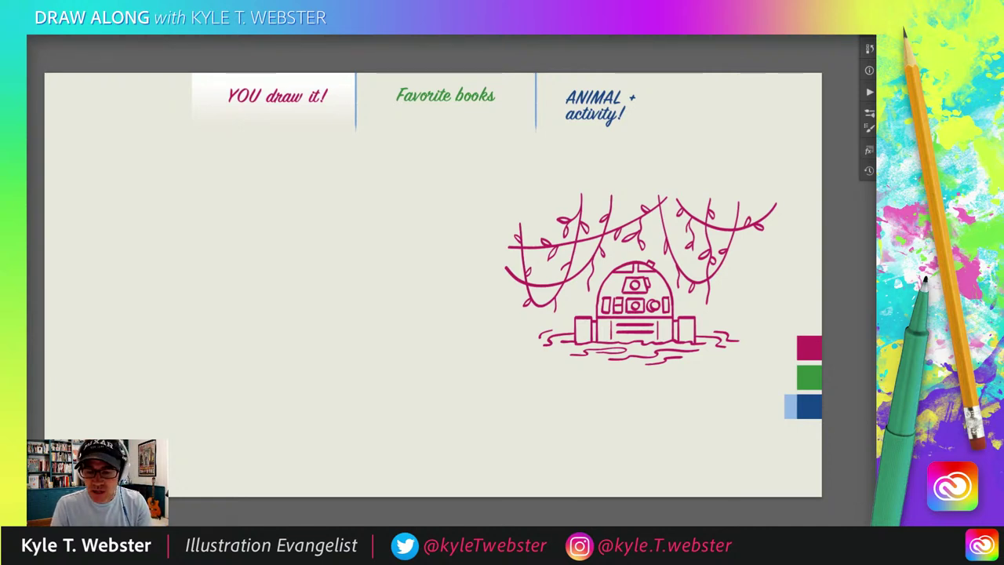
key(Delete)
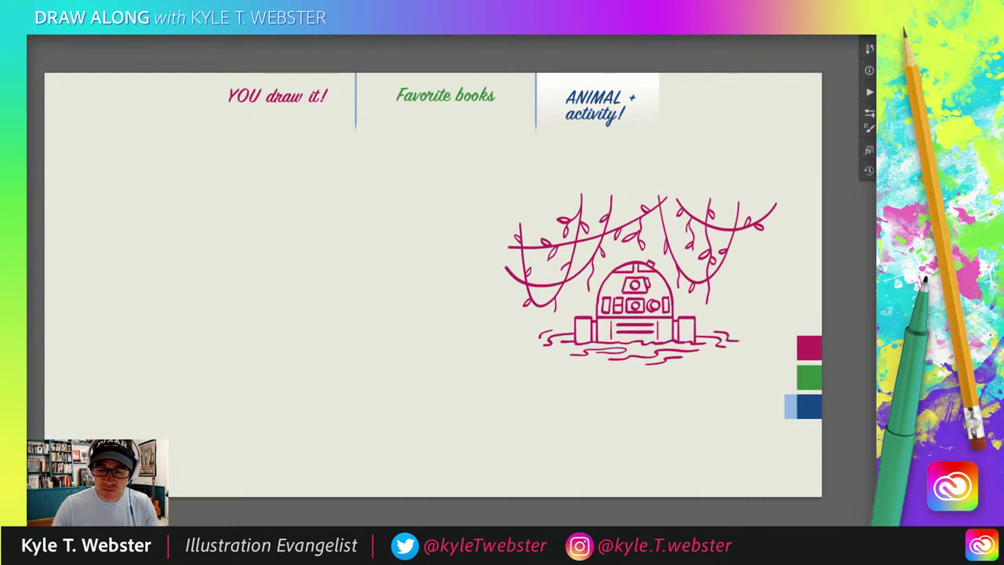
- Sample light blue from the swatch as the brush colour, then undo three trial strokes
click(795, 402)
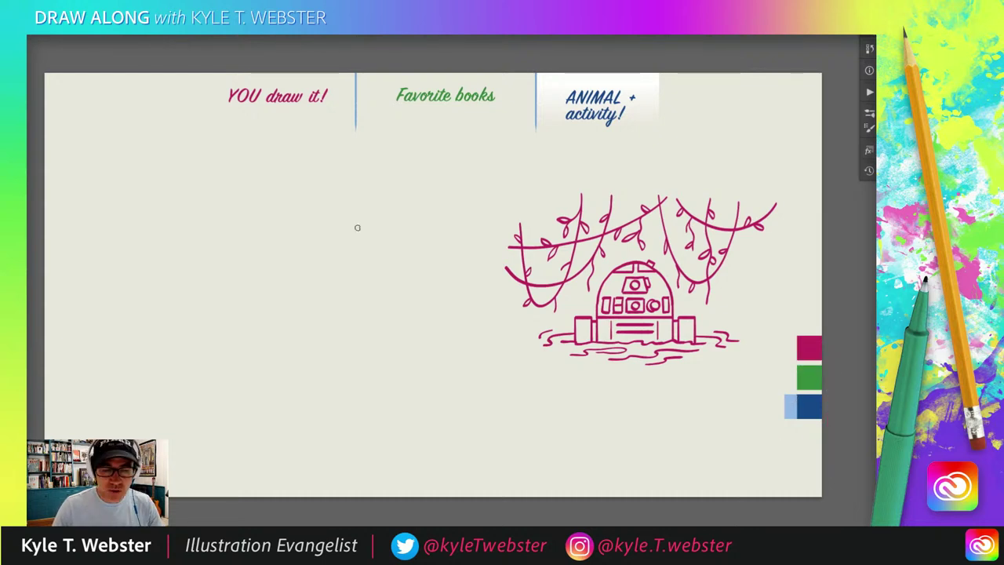
mouse_move(393, 233)
mouse_down()
mouse_move(379, 285)
mouse_move(318, 298)
mouse_move(318, 368)
mouse_move(238, 387)
mouse_up()
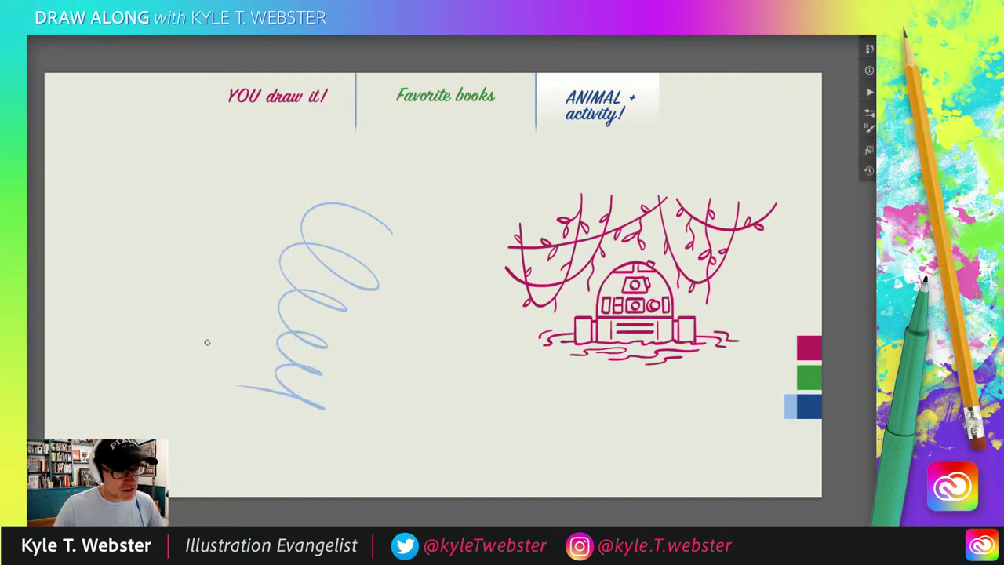
key(ctrl+z)
drag(364, 215, 374, 310)
key(ctrl+z)
drag(332, 241, 329, 284)
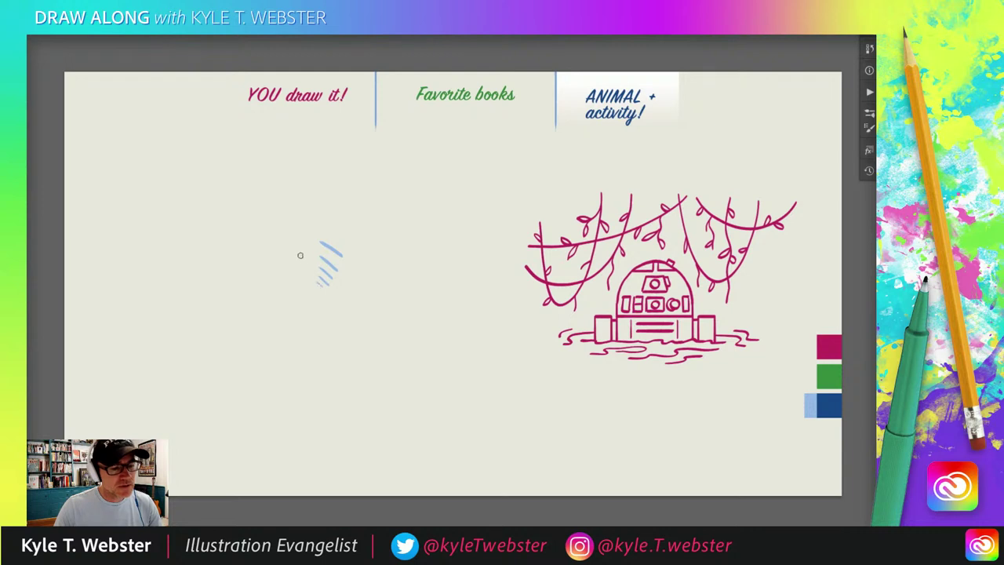
key(ctrl+z)
key(ctrl+z)
key(ctrl+z)
key(ctrl+z)
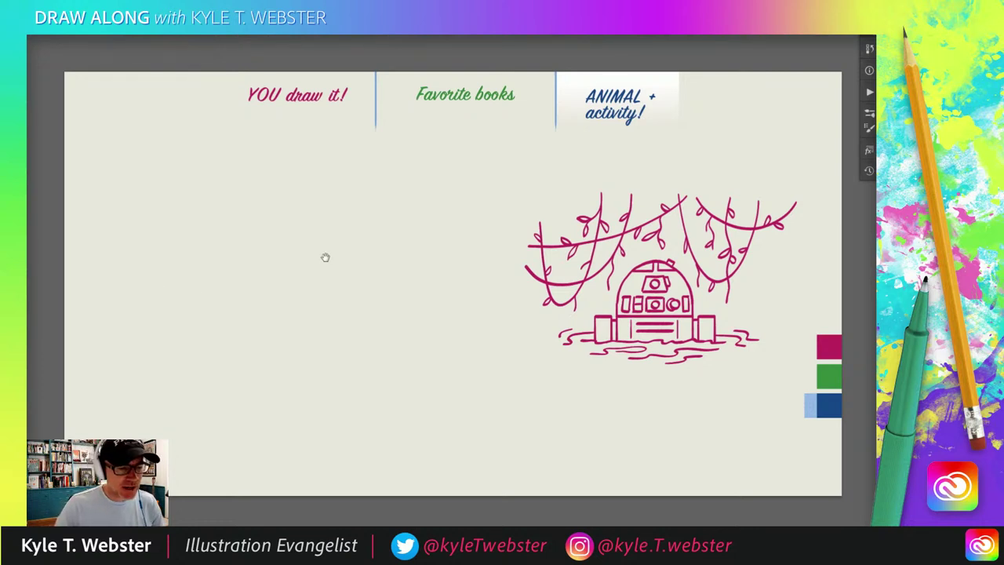
- Draw the owl's head outline with both ears, face sides and feather tufts in light blue
scroll(325, 255, left, 1)
drag(342, 204, 296, 188)
mouse_move(372, 207)
mouse_down()
mouse_move(387, 191)
mouse_move(391, 243)
mouse_up()
drag(313, 208, 291, 256)
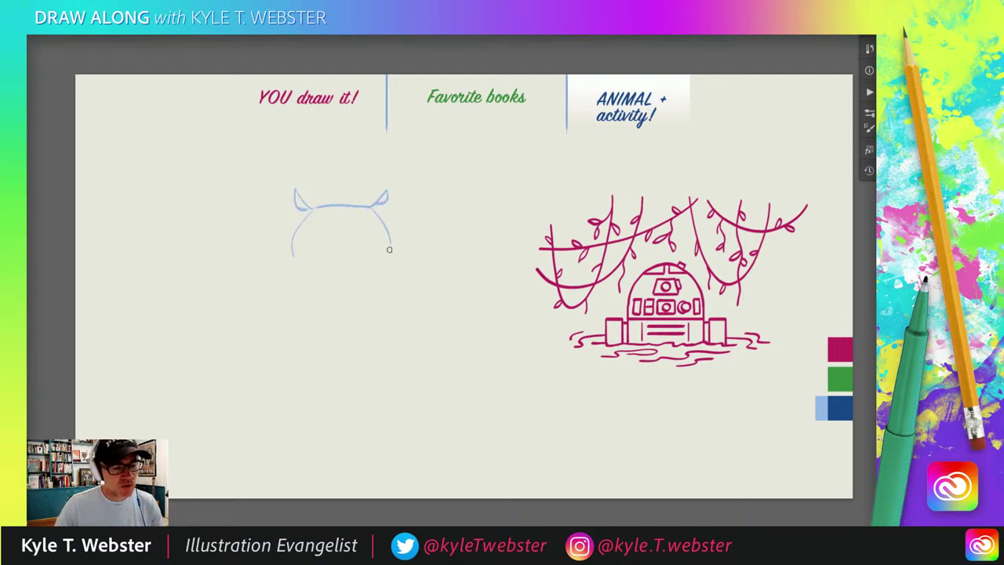
mouse_move(389, 252)
mouse_down()
mouse_move(349, 263)
mouse_move(340, 279)
mouse_move(336, 245)
mouse_move(338, 259)
mouse_move(348, 257)
mouse_move(336, 262)
mouse_move(348, 259)
mouse_move(342, 276)
mouse_move(361, 251)
mouse_move(291, 253)
mouse_move(324, 260)
mouse_up()
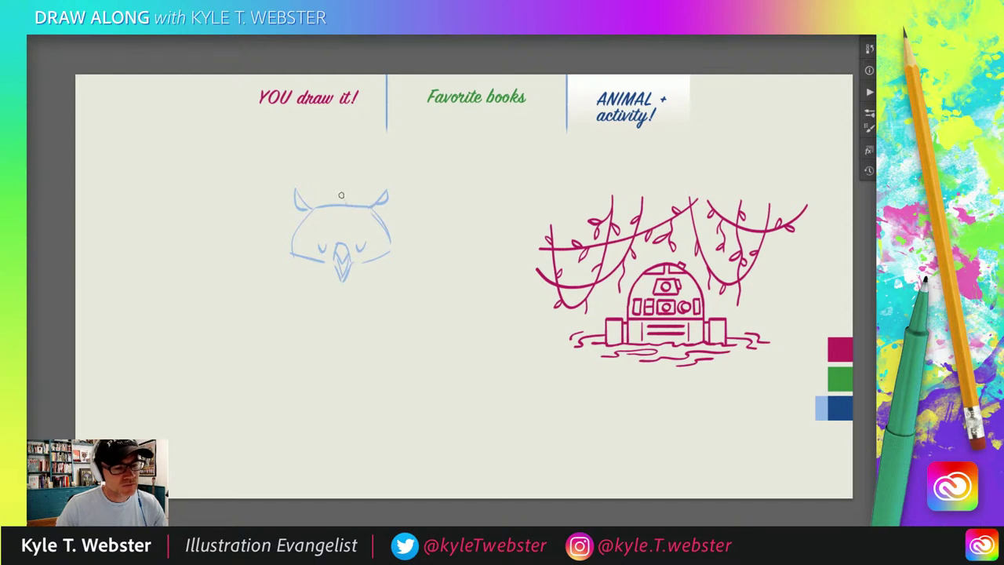
drag(341, 195, 327, 204)
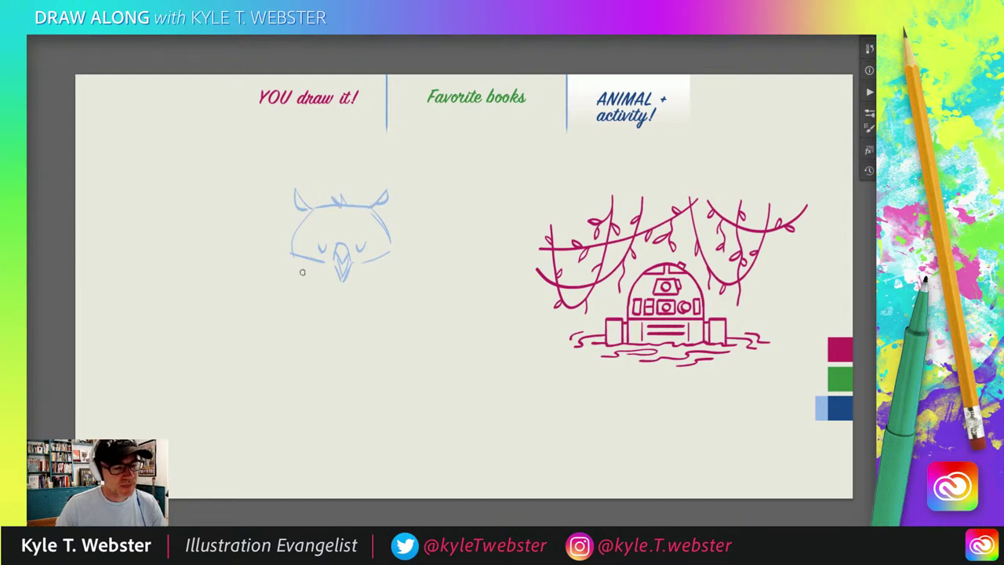
- Sketch the owl's shoulder, wing, body feathers and curled wing-tip feathers
mouse_move(317, 262)
mouse_down()
mouse_move(238, 291)
mouse_move(290, 346)
mouse_up()
mouse_move(287, 294)
mouse_down()
mouse_move(342, 322)
mouse_move(355, 375)
mouse_up()
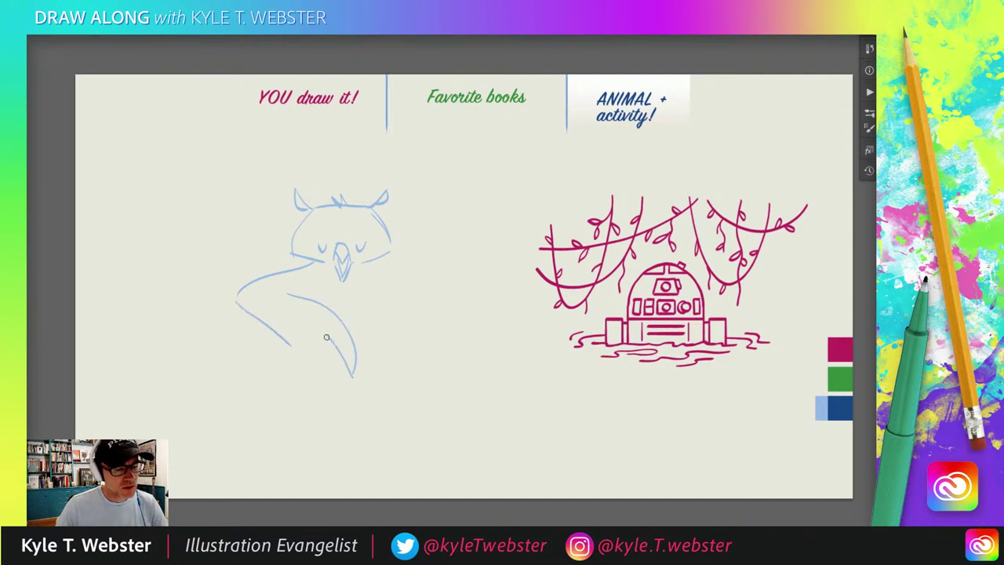
mouse_move(326, 339)
mouse_down()
mouse_move(331, 362)
mouse_move(303, 375)
mouse_up()
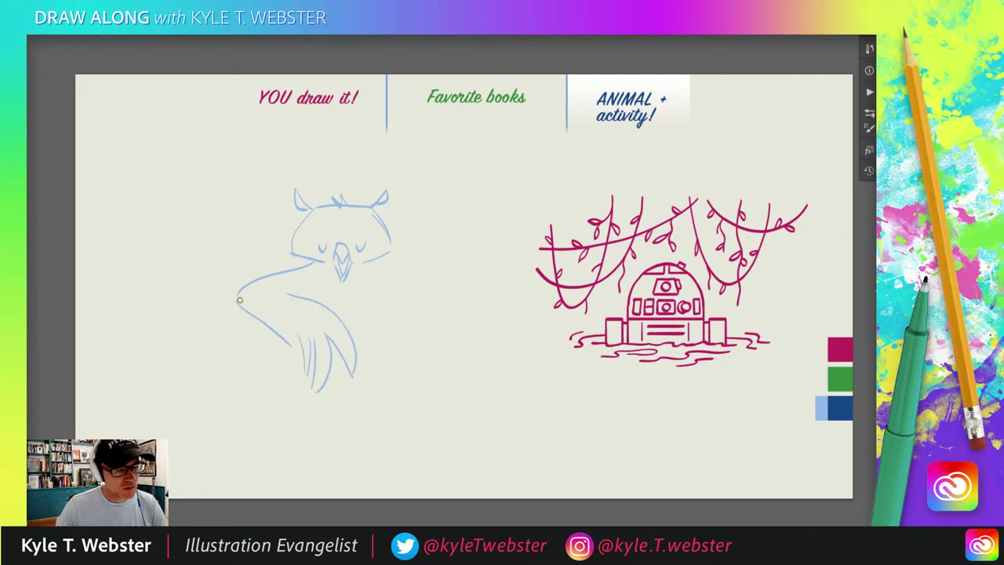
mouse_move(239, 299)
mouse_down()
mouse_move(267, 334)
mouse_move(304, 332)
mouse_up()
drag(289, 284, 306, 276)
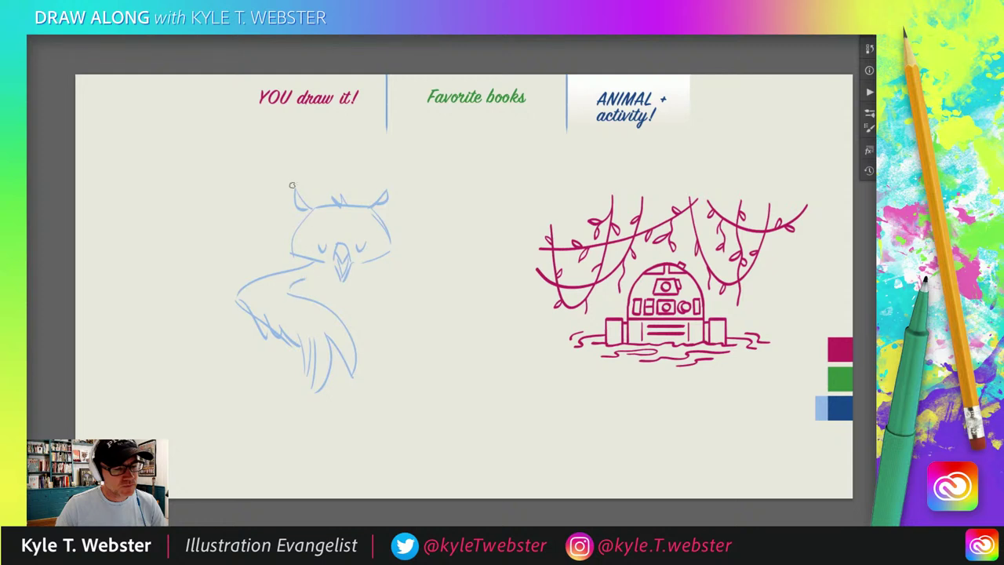
mouse_move(372, 268)
mouse_down()
mouse_move(427, 318)
mouse_move(402, 359)
mouse_move(443, 358)
mouse_move(434, 296)
mouse_move(436, 331)
mouse_move(455, 293)
mouse_move(441, 309)
mouse_up()
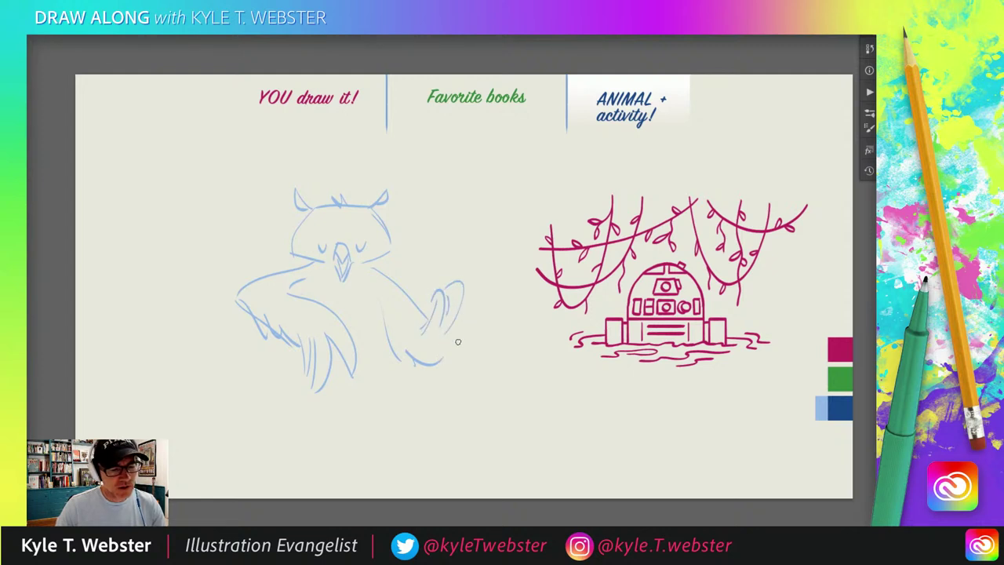
mouse_move(459, 342)
mouse_down()
mouse_move(457, 268)
mouse_move(470, 322)
mouse_move(463, 280)
mouse_up()
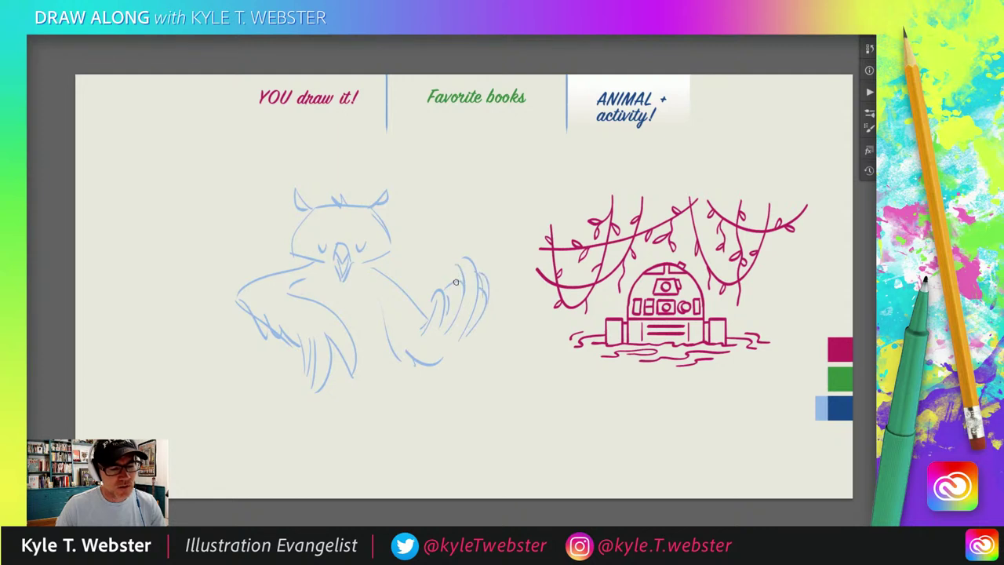
- Finish the wing tip and sketch the banjo's neck across the belly and its round body
drag(474, 265, 455, 273)
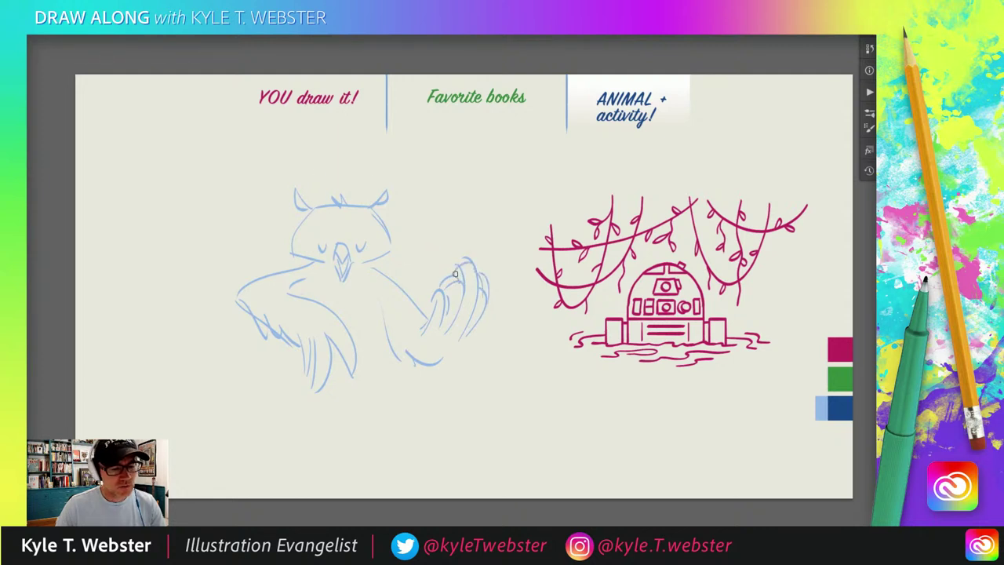
scroll(265, 251, down, 1)
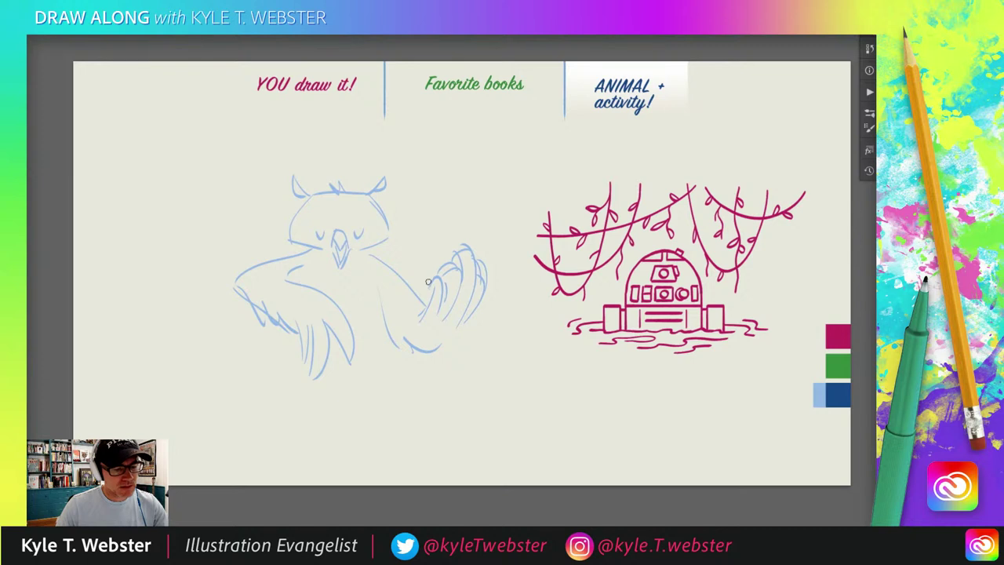
drag(428, 288, 326, 297)
key(ctrl+z)
drag(431, 290, 362, 308)
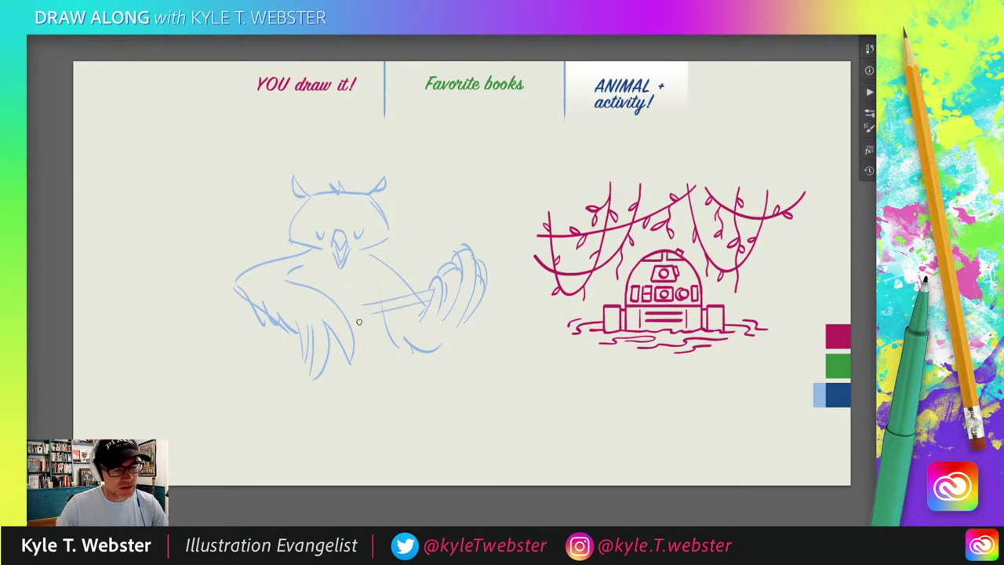
key(ctrl+z)
key(ctrl+z)
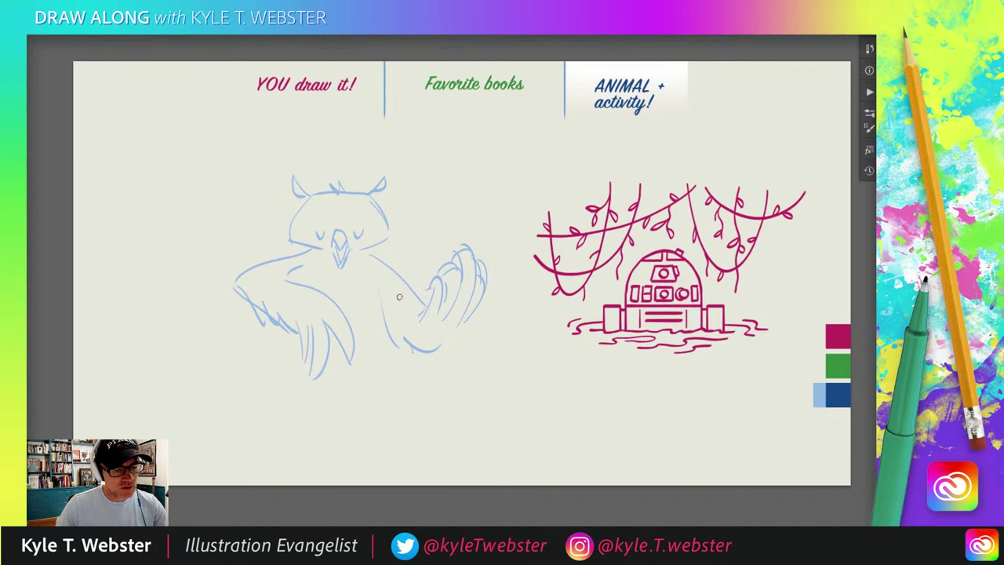
mouse_move(427, 292)
mouse_down()
mouse_move(345, 311)
mouse_move(351, 321)
mouse_up()
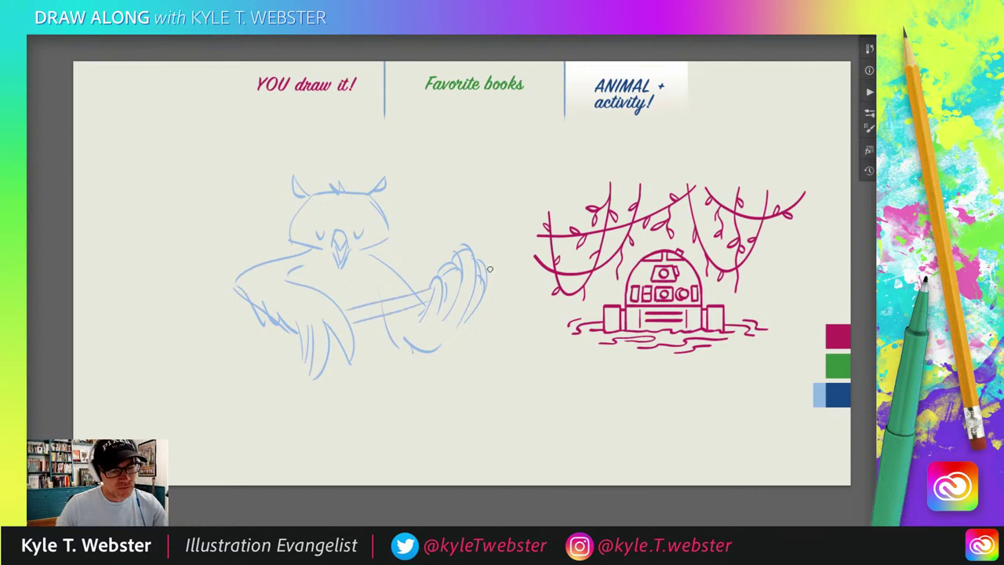
mouse_move(503, 263)
mouse_down()
mouse_move(507, 274)
mouse_move(486, 283)
mouse_up()
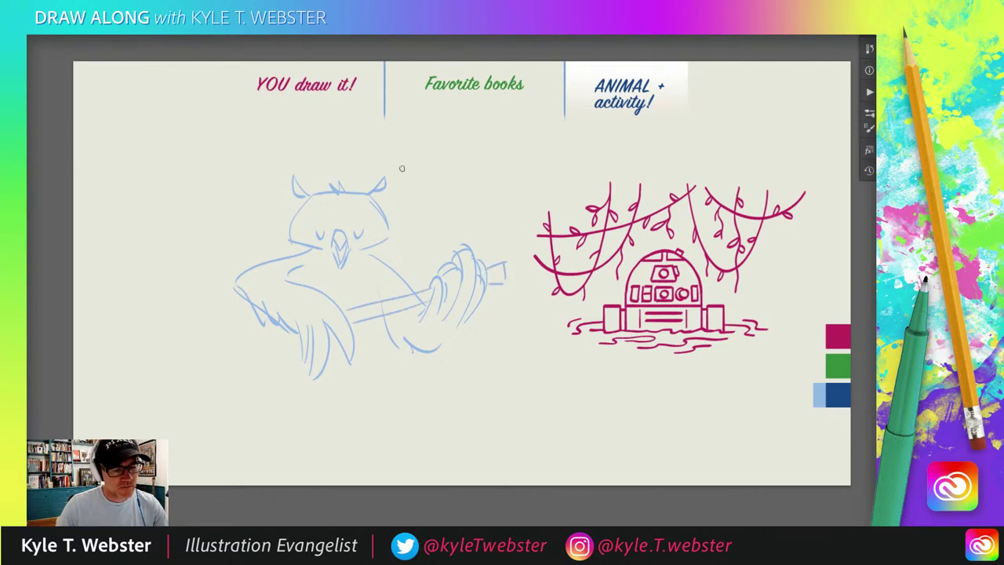
mouse_move(261, 328)
mouse_down()
mouse_move(261, 356)
mouse_move(318, 361)
mouse_move(309, 368)
mouse_move(267, 311)
mouse_move(334, 342)
mouse_move(255, 329)
mouse_move(330, 321)
mouse_move(258, 348)
mouse_move(322, 300)
mouse_move(276, 366)
mouse_move(290, 294)
mouse_move(307, 369)
mouse_move(261, 315)
mouse_move(332, 358)
mouse_move(247, 340)
mouse_move(240, 311)
mouse_move(269, 289)
mouse_move(257, 319)
mouse_move(311, 362)
mouse_up()
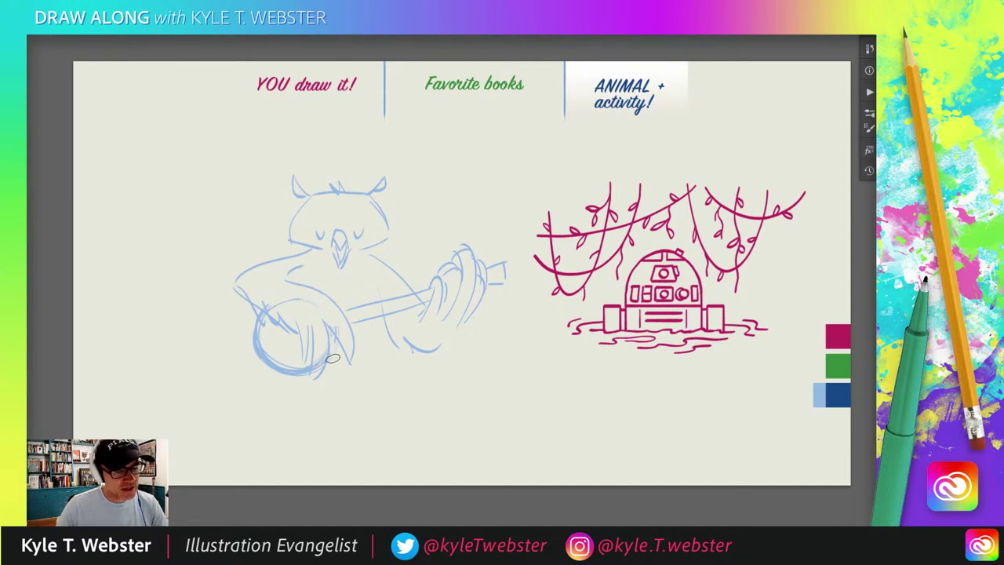
- Erase the old hand strokes on the banjo neck and redraw the gripping fingers
mouse_move(445, 263)
mouse_down()
mouse_move(468, 277)
mouse_move(450, 309)
mouse_up()
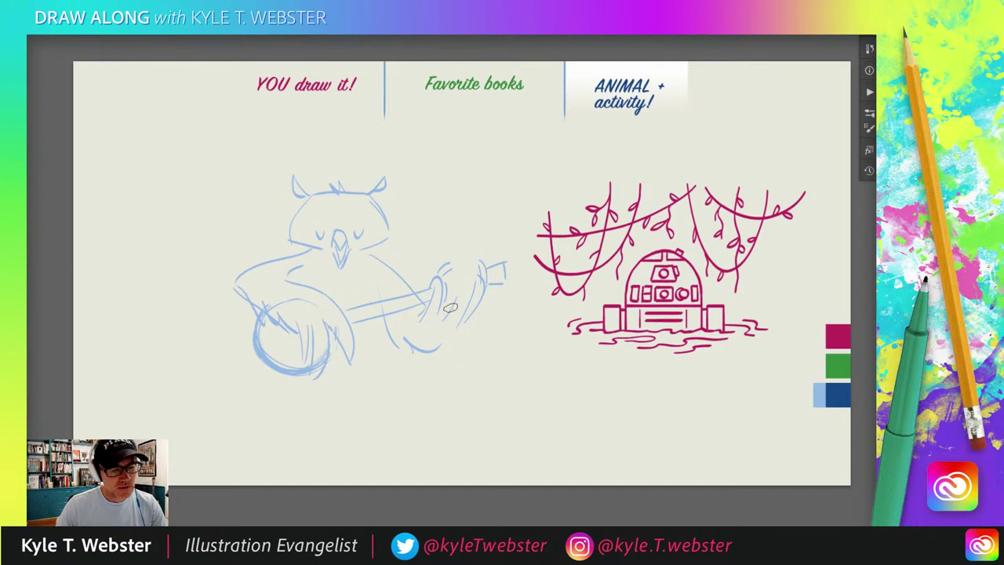
drag(484, 275, 475, 243)
mouse_move(470, 249)
mouse_down()
mouse_move(466, 306)
mouse_move(458, 291)
mouse_move(444, 296)
mouse_up()
drag(440, 262, 433, 309)
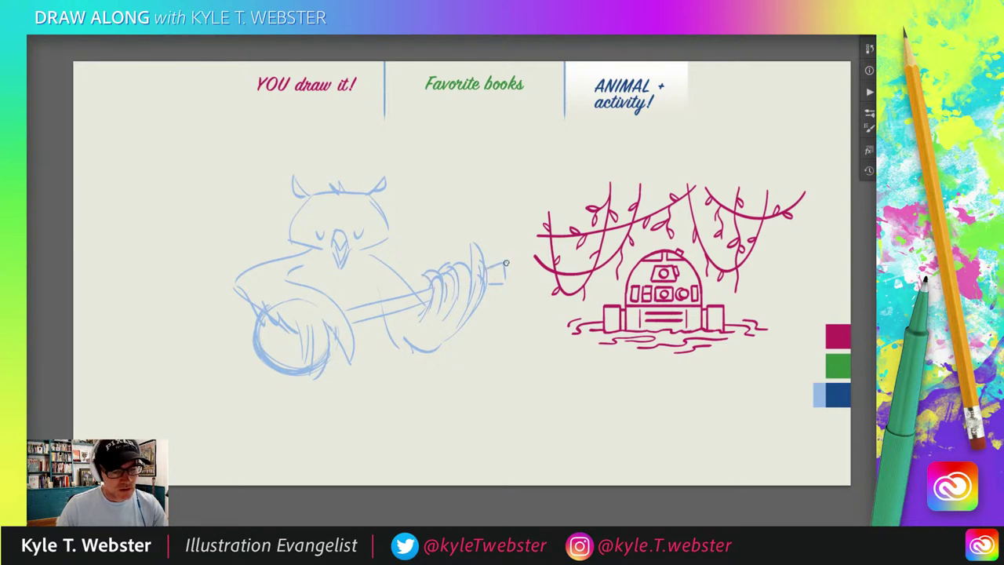
- Sketch the banjo headstock, both neck edges, and strumming fingers on the banjo pot
mouse_move(506, 264)
mouse_down()
mouse_move(508, 284)
mouse_move(488, 281)
mouse_up()
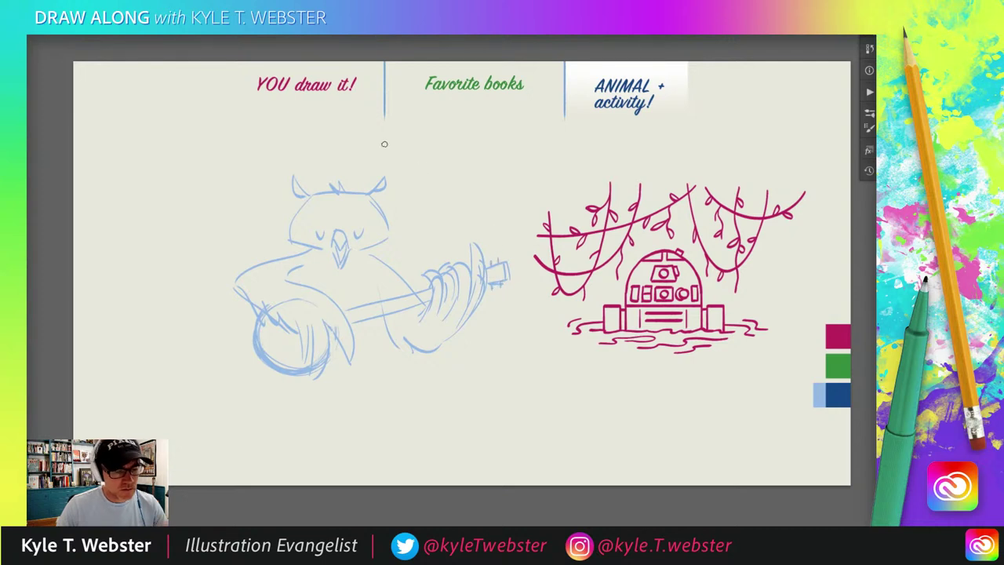
drag(426, 288, 371, 308)
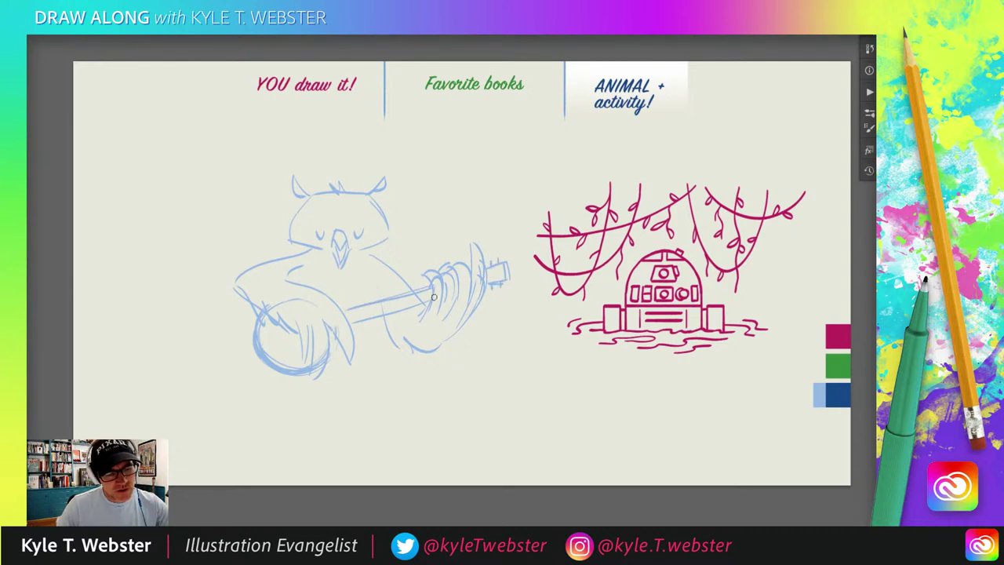
drag(433, 297, 356, 319)
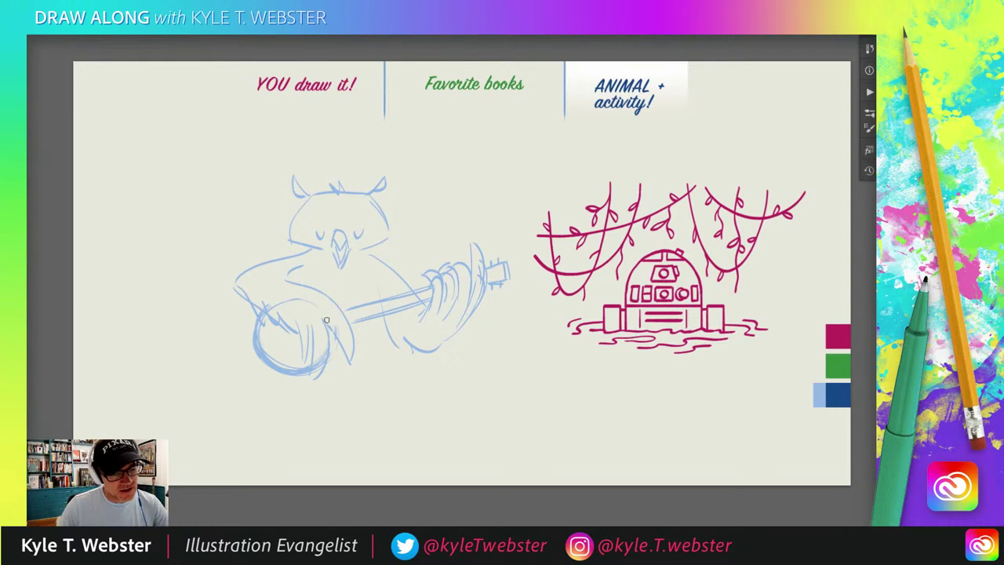
drag(321, 321, 305, 385)
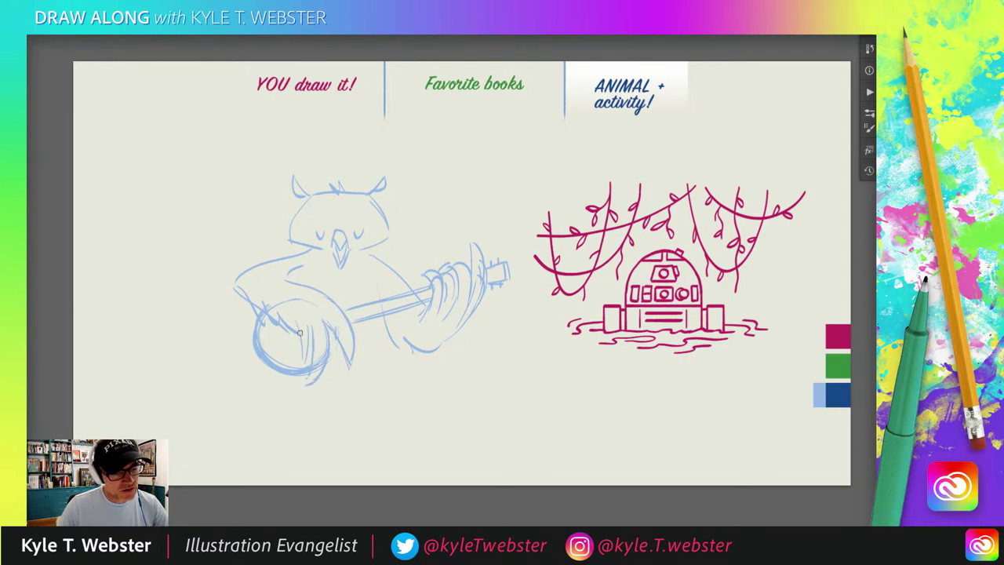
mouse_move(281, 308)
mouse_down()
mouse_move(286, 345)
mouse_move(302, 356)
mouse_move(310, 336)
mouse_up()
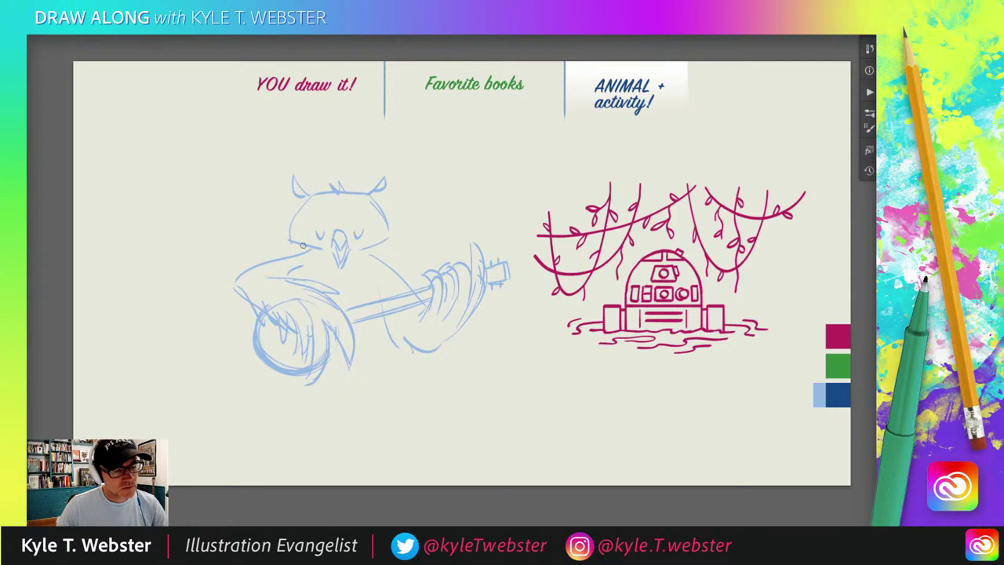
drag(480, 317, 415, 350)
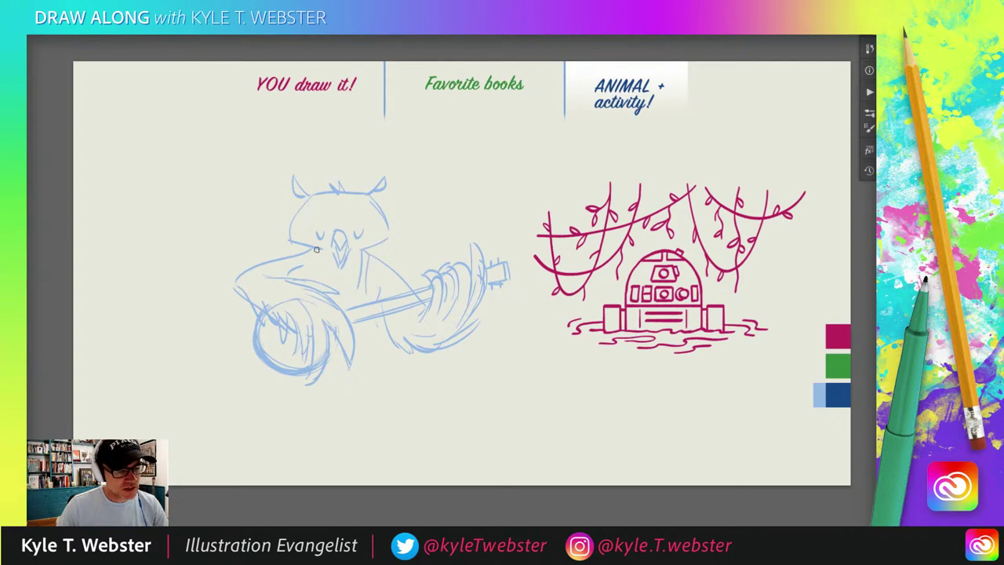
- Add chest lines below the beak and the owl's legs below the banjo
mouse_move(317, 250)
mouse_down()
mouse_move(317, 276)
mouse_move(326, 276)
mouse_up()
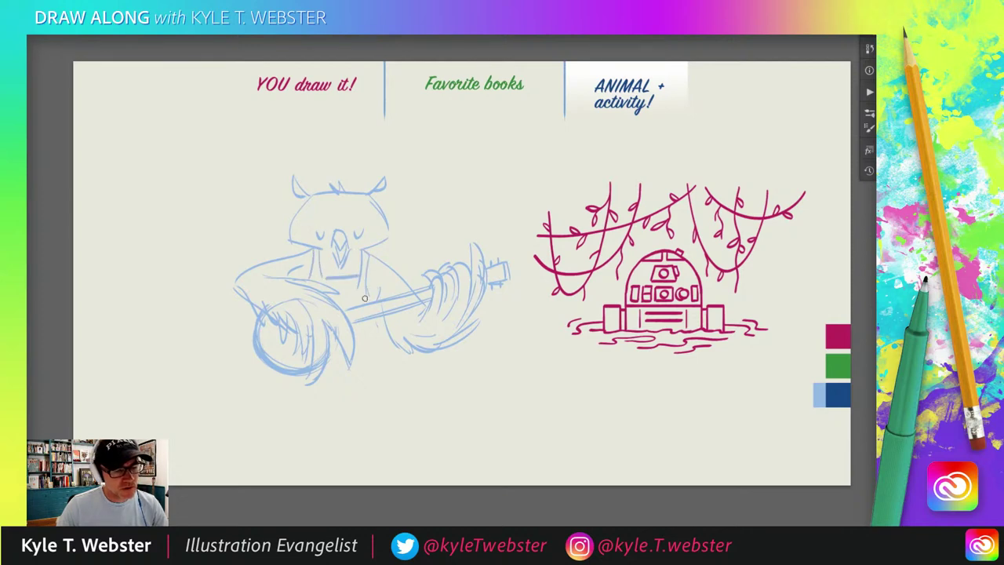
drag(378, 319, 371, 389)
mouse_move(385, 336)
mouse_down()
mouse_move(363, 425)
mouse_move(345, 407)
mouse_move(331, 416)
mouse_move(327, 370)
mouse_move(302, 409)
mouse_move(267, 396)
mouse_move(304, 417)
mouse_up()
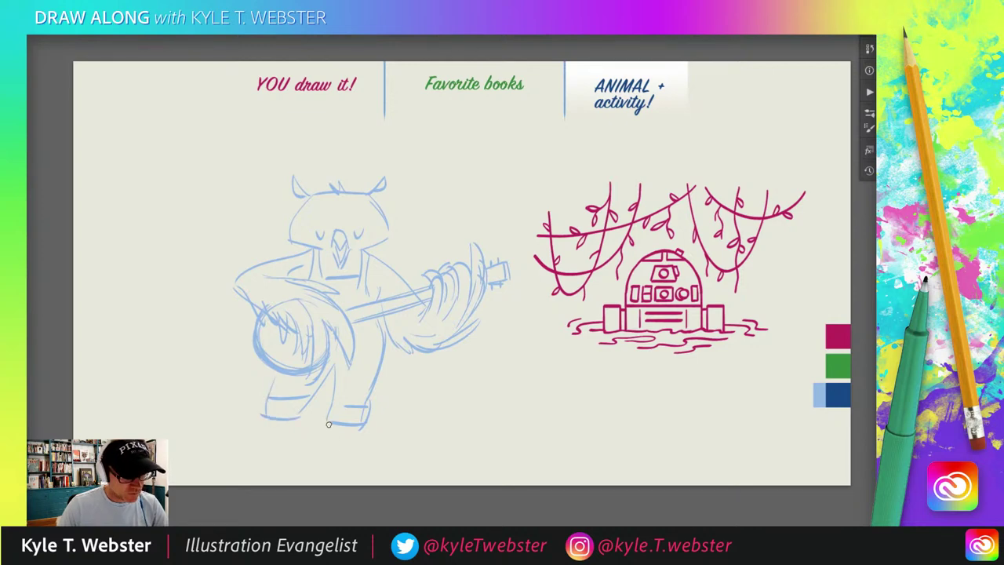
- Draw claws under both feet, cuff lines on the right leg, and brow tufts over each eye
mouse_move(328, 434)
mouse_down()
mouse_move(352, 432)
mouse_move(353, 460)
mouse_move(362, 432)
mouse_move(374, 448)
mouse_move(361, 460)
mouse_move(346, 426)
mouse_move(324, 440)
mouse_move(386, 453)
mouse_up()
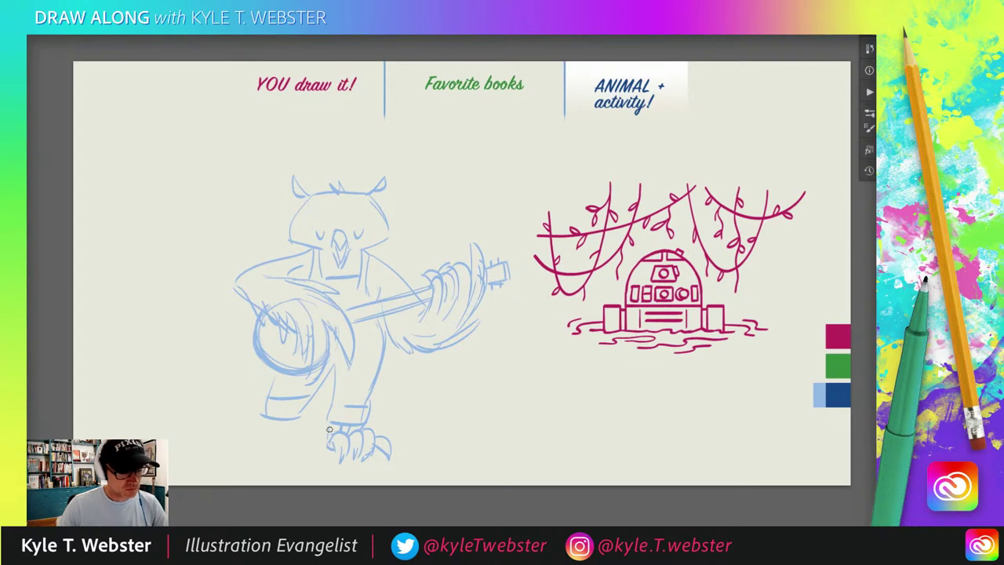
mouse_move(281, 431)
mouse_down()
mouse_move(288, 455)
mouse_move(289, 432)
mouse_move(288, 450)
mouse_move(293, 440)
mouse_move(267, 451)
mouse_move(258, 431)
mouse_move(245, 456)
mouse_move(242, 436)
mouse_move(225, 455)
mouse_move(226, 435)
mouse_move(210, 449)
mouse_move(236, 425)
mouse_move(279, 427)
mouse_up()
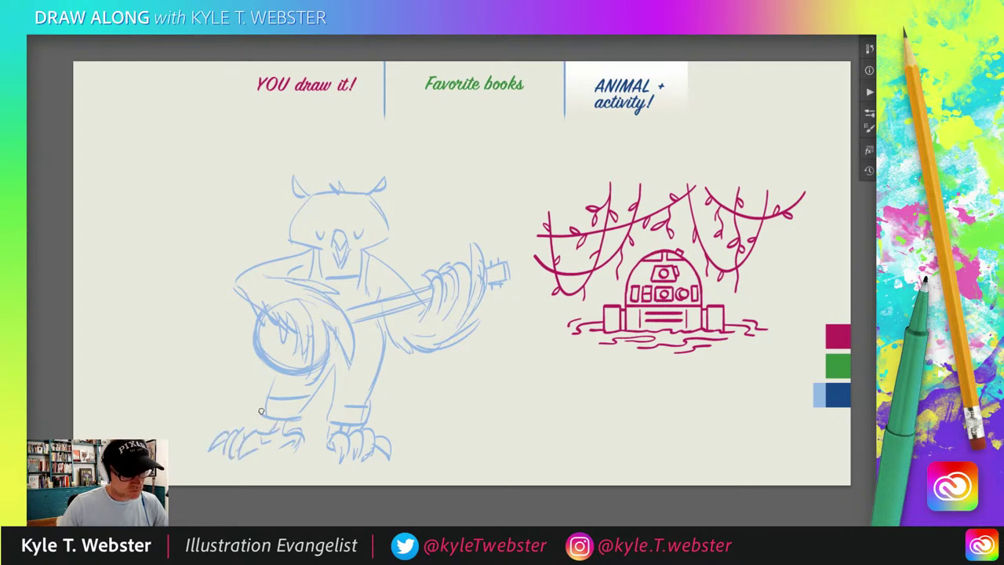
mouse_move(375, 397)
mouse_down()
mouse_move(330, 400)
mouse_move(322, 417)
mouse_move(337, 365)
mouse_up()
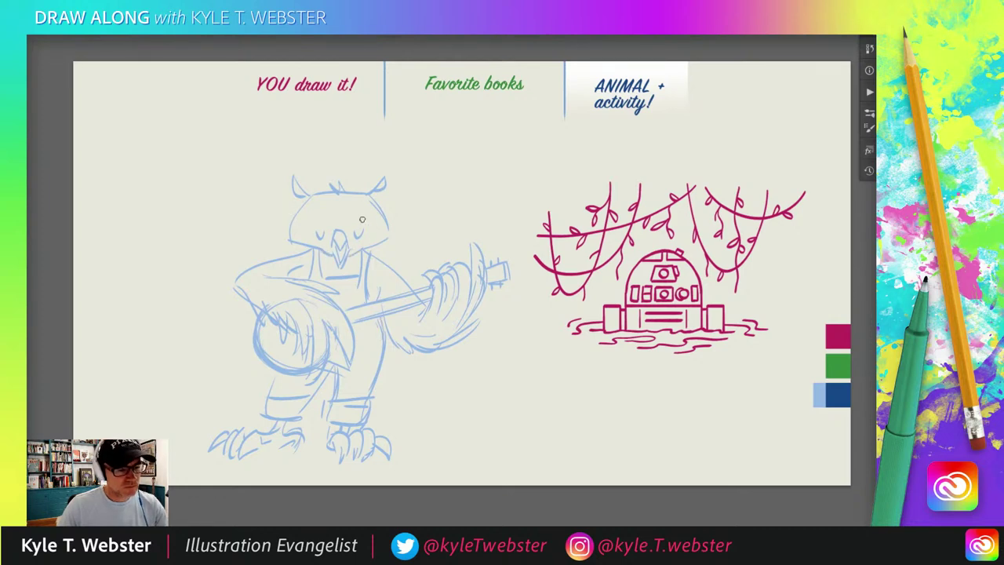
drag(352, 213, 348, 219)
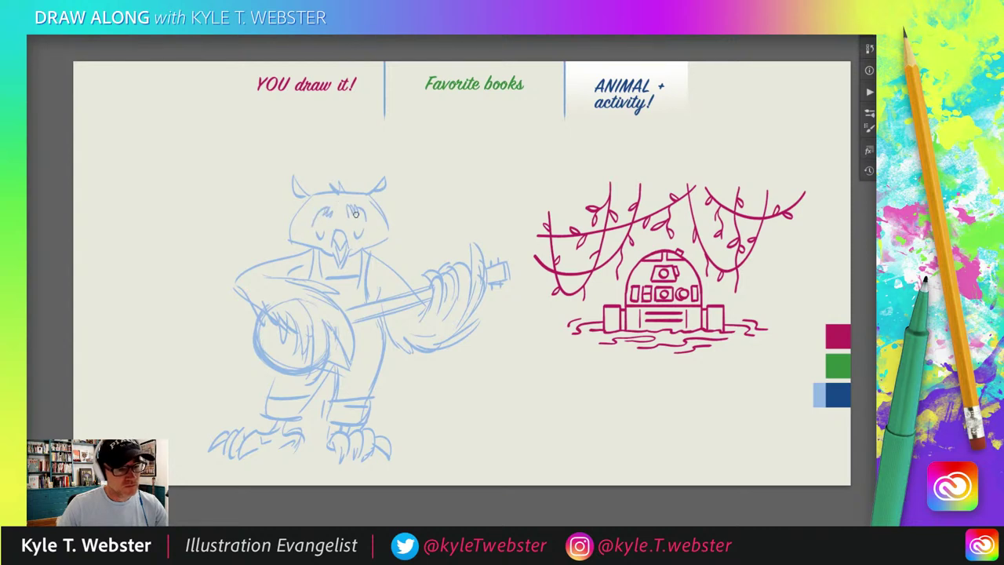
drag(320, 213, 314, 222)
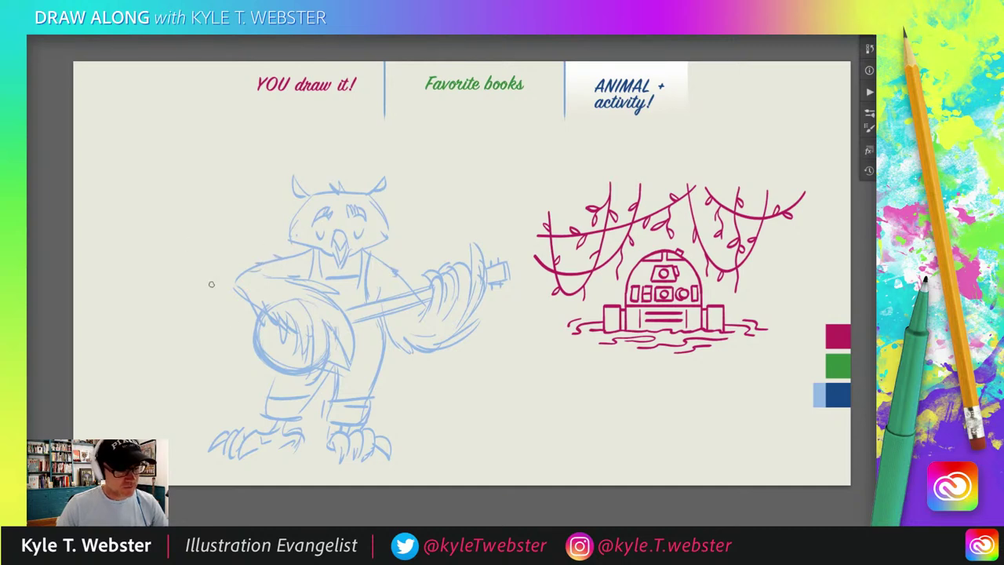
- Nudge the faded owl sketch up and to the left
mouse_move(218, 316)
mouse_down()
mouse_move(235, 267)
mouse_move(269, 229)
mouse_move(253, 237)
mouse_up()
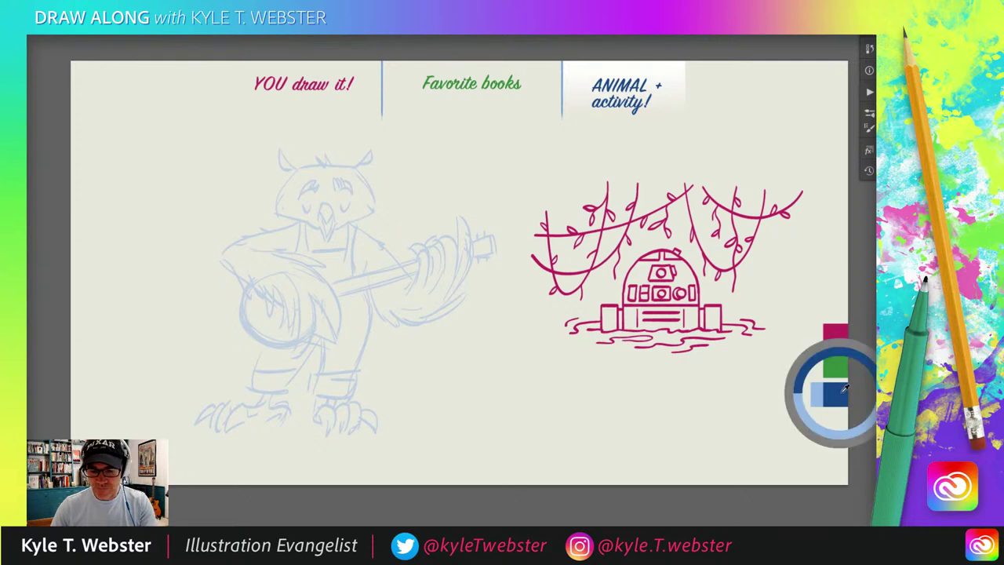
scroll(313, 235, up, 3)
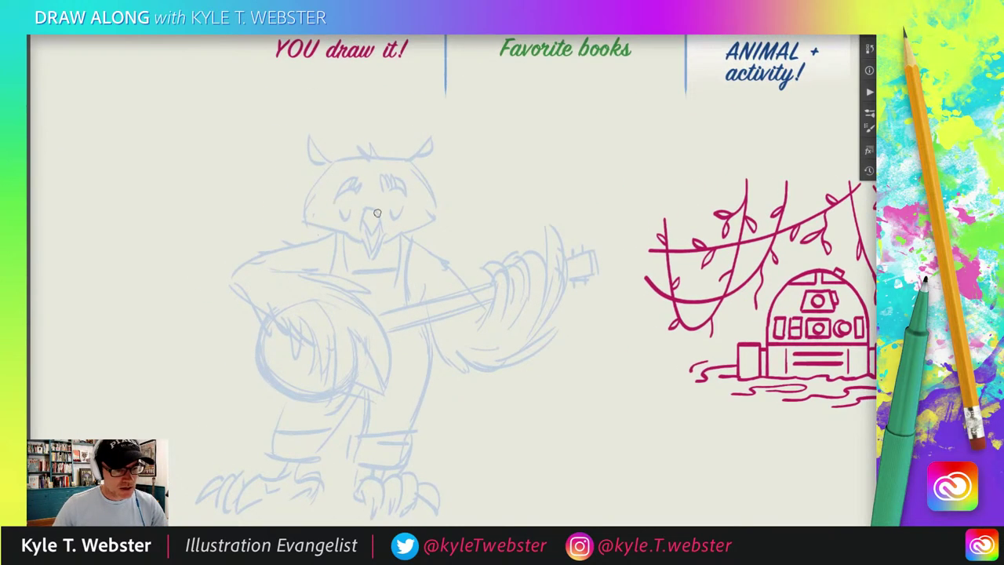
- Ink the owl's beak, head outline, both ear tufts, cheek edges and U-shaped bib in dark blue
mouse_move(381, 218)
mouse_down()
mouse_move(372, 238)
mouse_move(362, 222)
mouse_move(379, 226)
mouse_move(372, 262)
mouse_move(362, 237)
mouse_move(402, 206)
mouse_move(341, 210)
mouse_move(405, 201)
mouse_move(394, 178)
mouse_move(400, 185)
mouse_move(335, 202)
mouse_move(351, 182)
mouse_up()
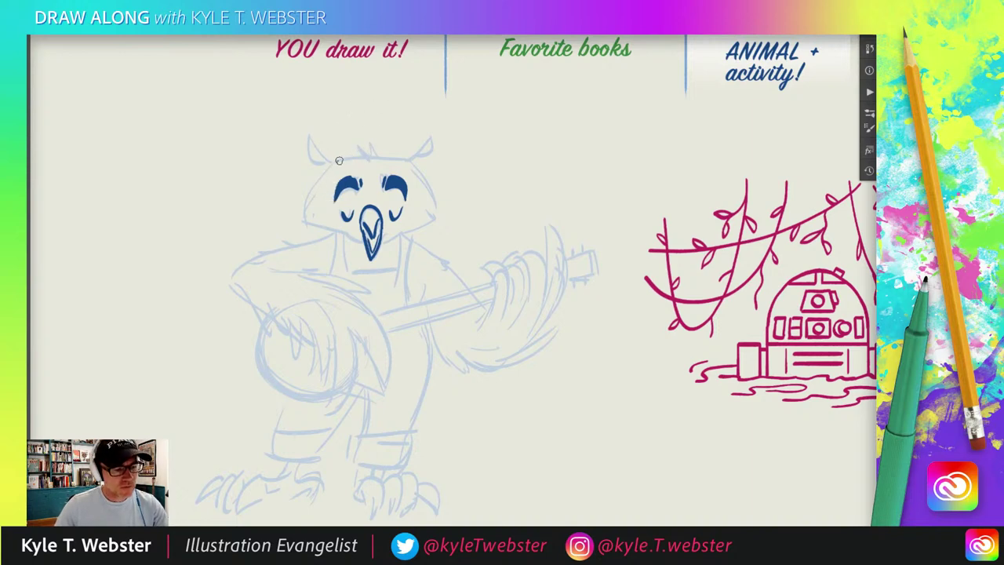
mouse_move(343, 159)
mouse_down()
mouse_move(304, 224)
mouse_move(360, 239)
mouse_move(437, 224)
mouse_move(405, 159)
mouse_up()
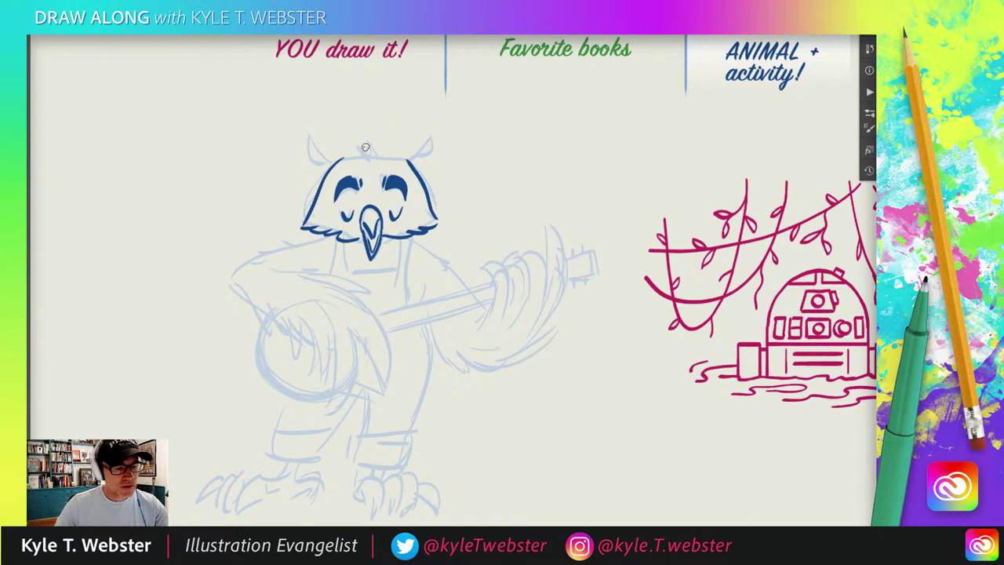
mouse_move(406, 161)
mouse_down()
mouse_move(373, 153)
mouse_move(351, 146)
mouse_up()
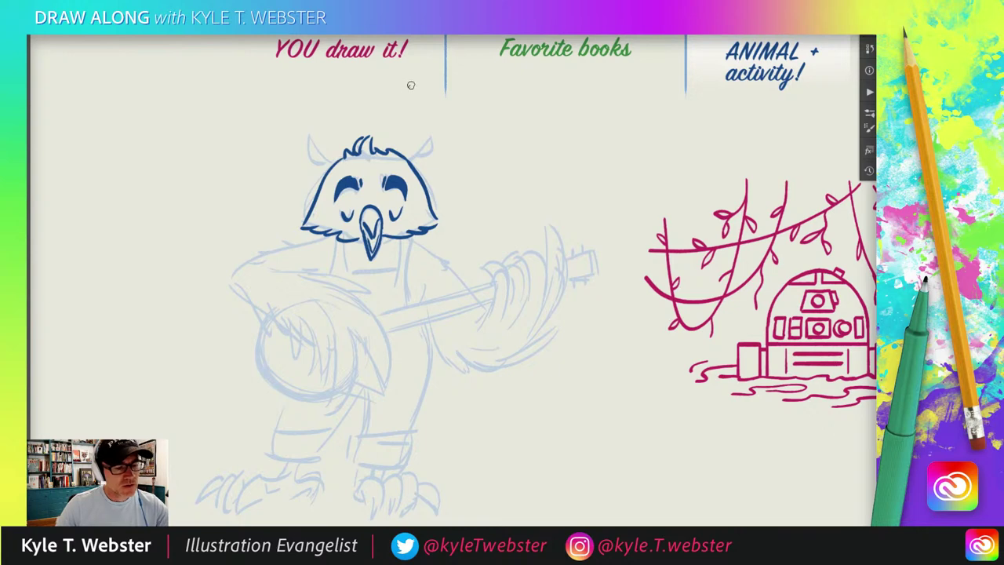
mouse_move(403, 157)
mouse_down()
mouse_move(445, 141)
mouse_move(409, 157)
mouse_up()
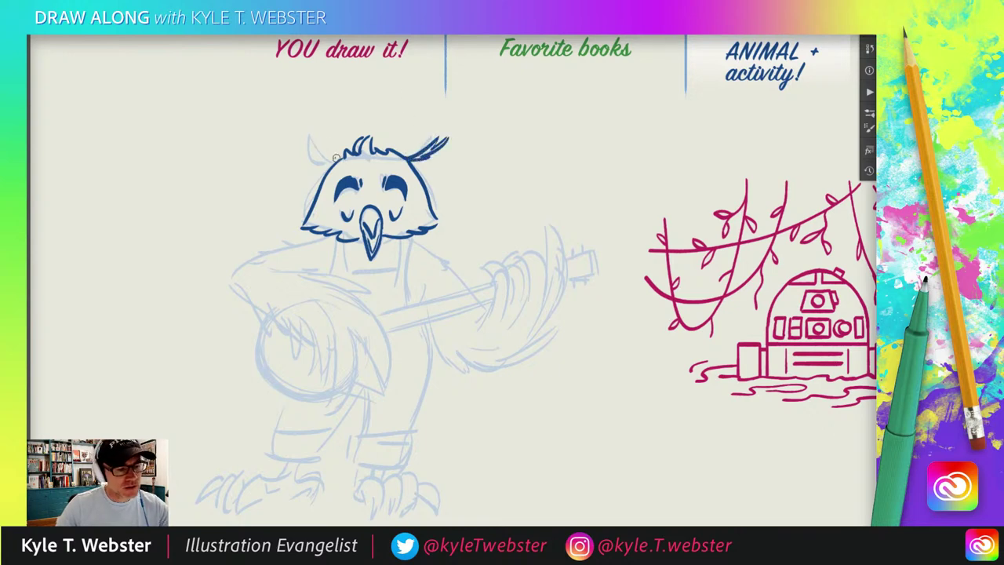
mouse_move(339, 160)
mouse_down()
mouse_move(292, 145)
mouse_move(289, 159)
mouse_up()
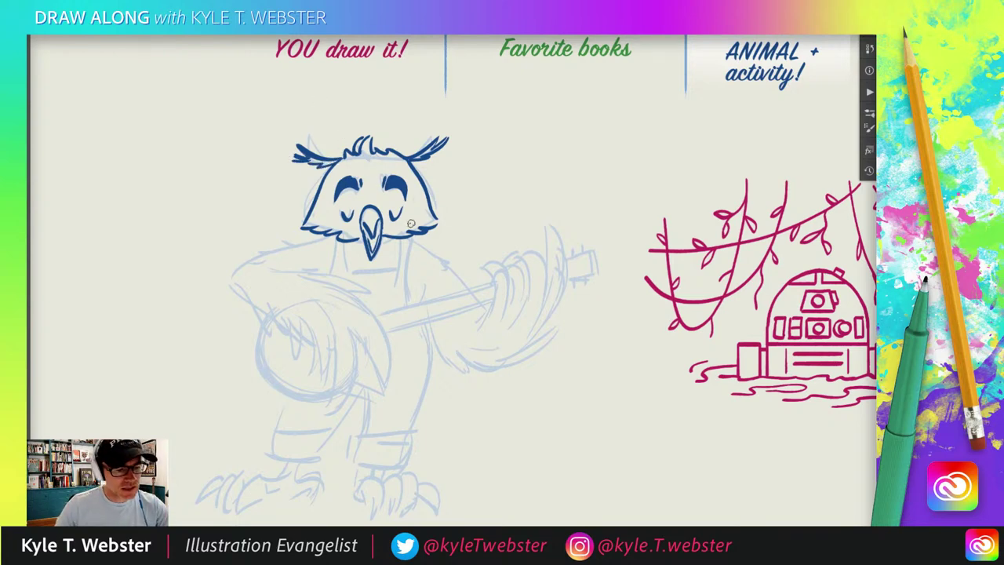
drag(410, 224, 430, 212)
drag(326, 224, 318, 219)
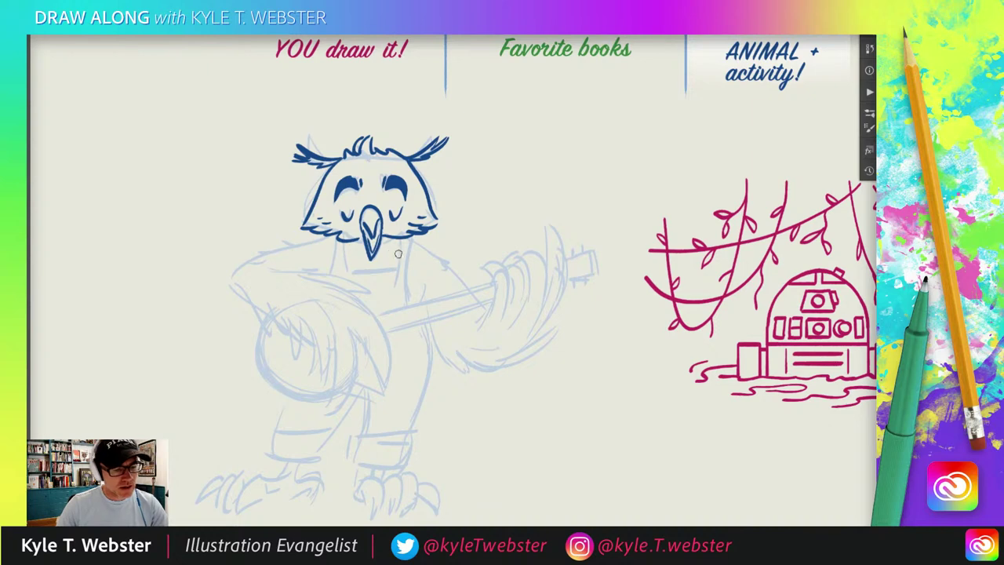
mouse_move(400, 241)
mouse_down()
mouse_move(383, 271)
mouse_move(352, 272)
mouse_move(349, 239)
mouse_move(333, 274)
mouse_up()
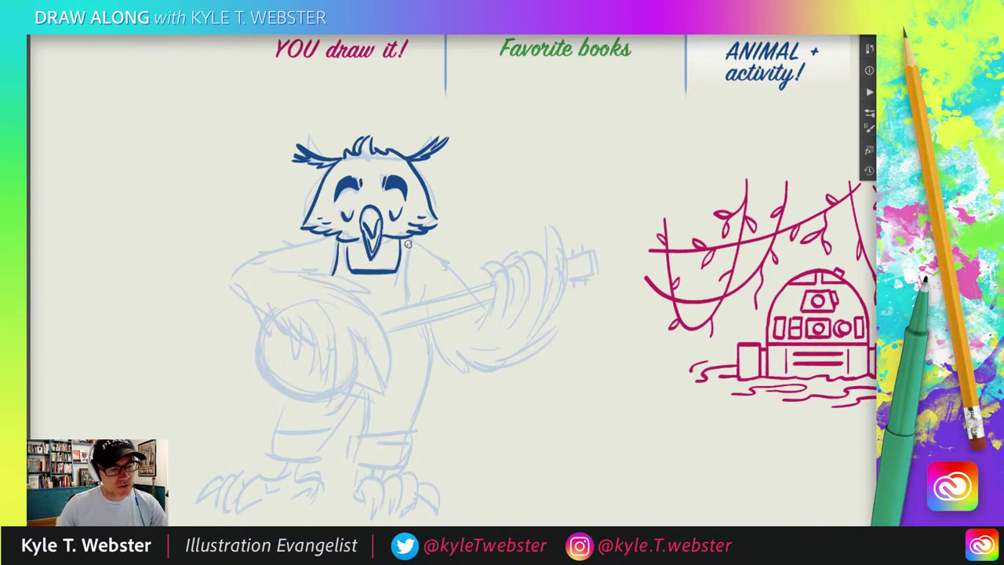
- Ink the owl's neck and arm, the banjo neck's edge and end, and gripping fingers
drag(407, 243, 405, 306)
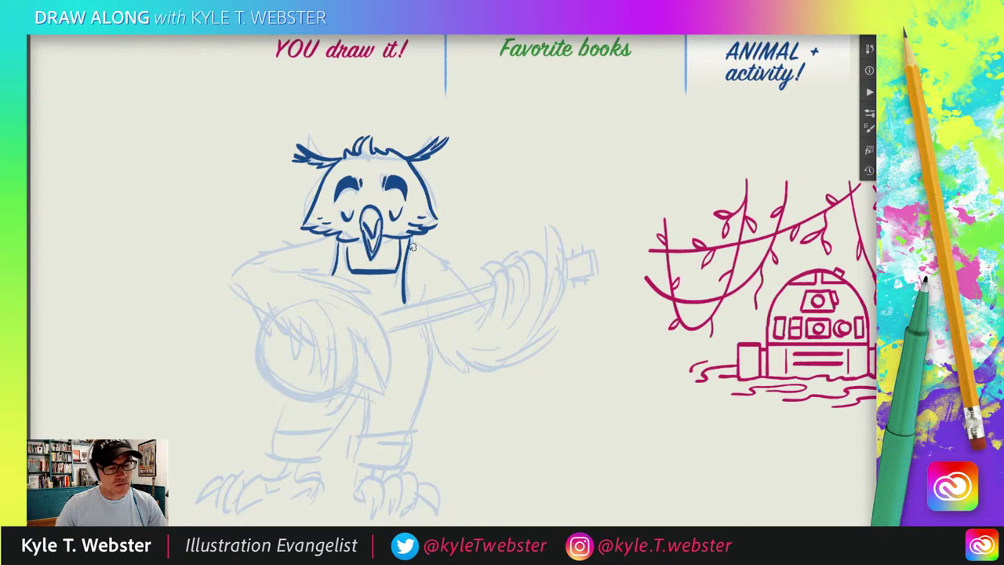
mouse_move(408, 240)
mouse_down()
mouse_move(463, 289)
mouse_move(381, 320)
mouse_up()
drag(494, 297, 390, 334)
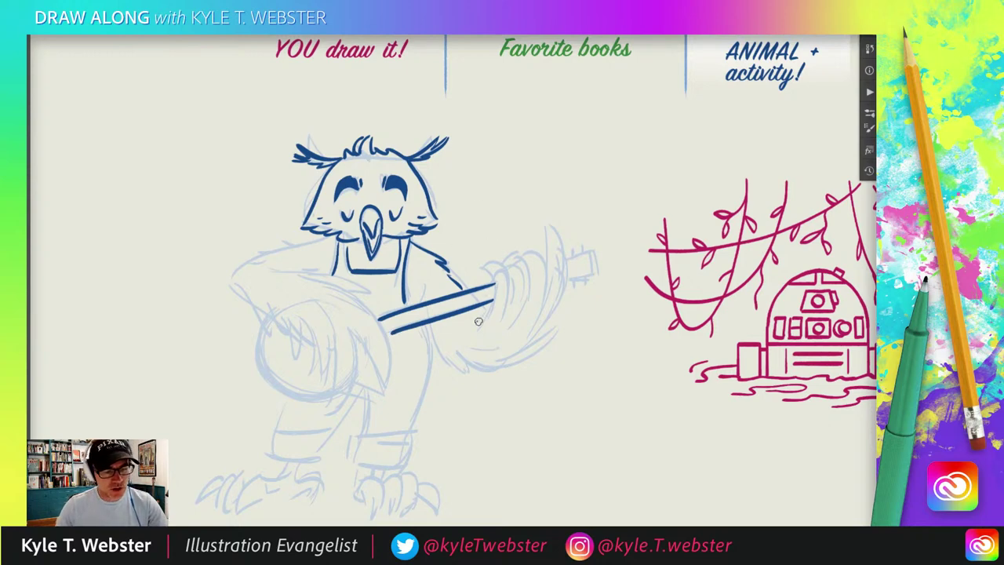
mouse_move(478, 328)
mouse_down()
mouse_move(489, 287)
mouse_move(495, 319)
mouse_move(482, 280)
mouse_move(492, 285)
mouse_move(504, 264)
mouse_up()
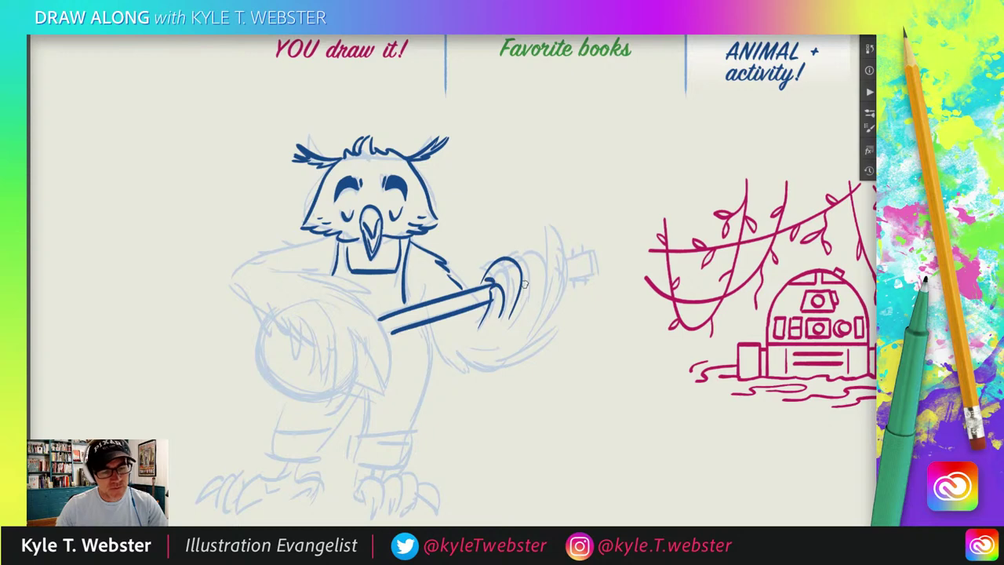
drag(533, 318, 510, 260)
mouse_move(535, 324)
mouse_down()
mouse_move(570, 291)
mouse_move(539, 254)
mouse_move(549, 254)
mouse_move(536, 265)
mouse_move(552, 272)
mouse_move(539, 325)
mouse_move(558, 307)
mouse_move(515, 353)
mouse_move(552, 342)
mouse_move(508, 365)
mouse_move(475, 341)
mouse_move(498, 363)
mouse_move(461, 355)
mouse_move(494, 379)
mouse_move(437, 327)
mouse_move(444, 360)
mouse_move(462, 364)
mouse_move(459, 346)
mouse_move(479, 356)
mouse_move(475, 340)
mouse_move(484, 348)
mouse_move(496, 325)
mouse_up()
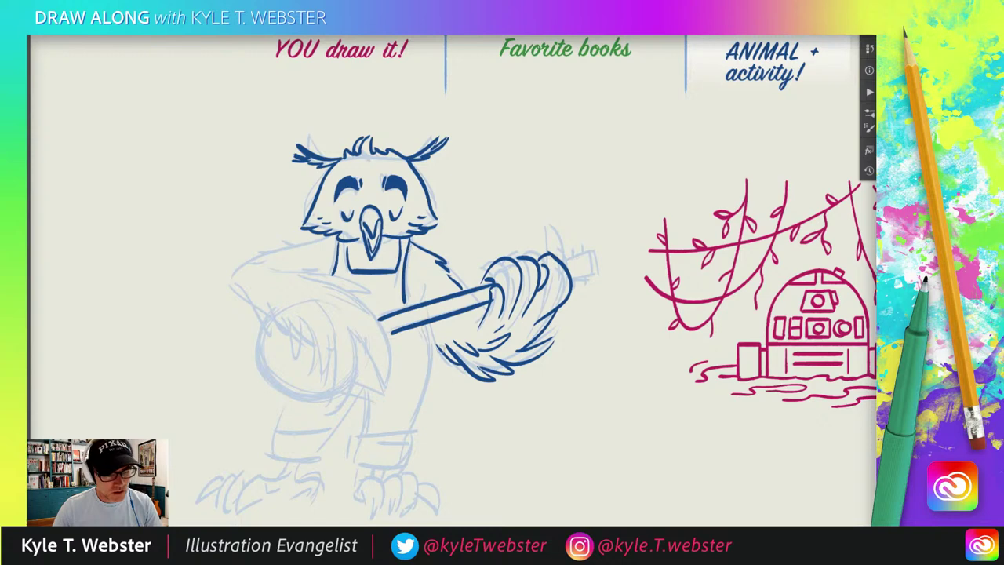
- Ink the hand's left edge, the arm line, the body's right side and a trouser cuff
drag(441, 356, 430, 324)
drag(427, 280, 418, 303)
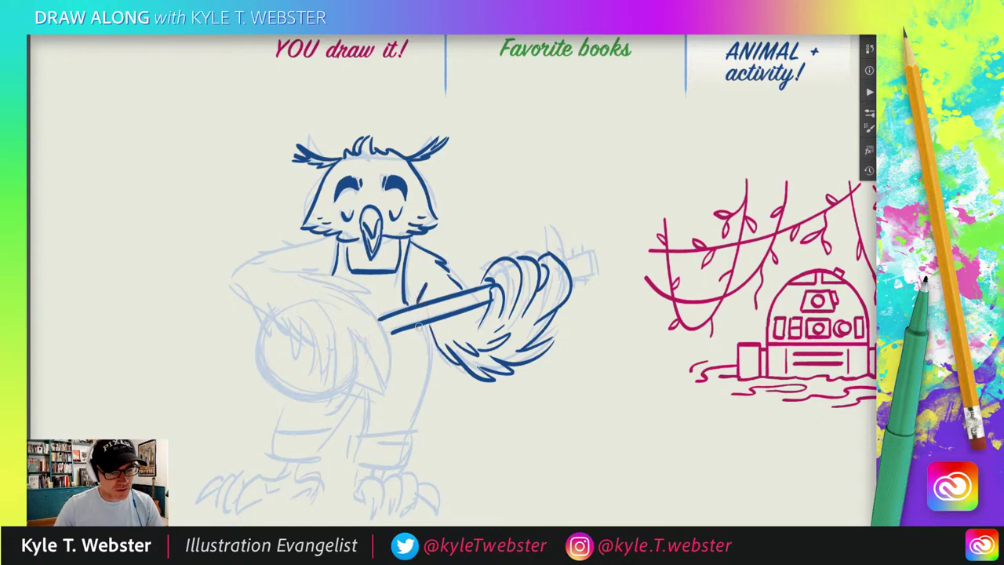
mouse_move(430, 321)
mouse_down()
mouse_move(415, 427)
mouse_move(397, 446)
mouse_move(351, 447)
mouse_move(401, 414)
mouse_move(368, 387)
mouse_up()
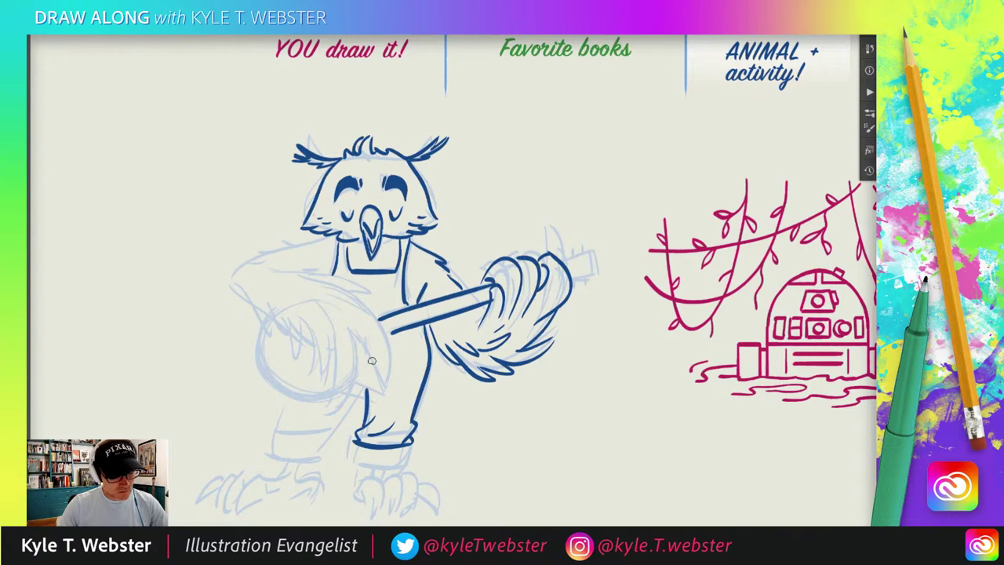
mouse_move(354, 431)
mouse_down()
mouse_move(347, 463)
mouse_move(416, 464)
mouse_move(408, 387)
mouse_move(417, 361)
mouse_up()
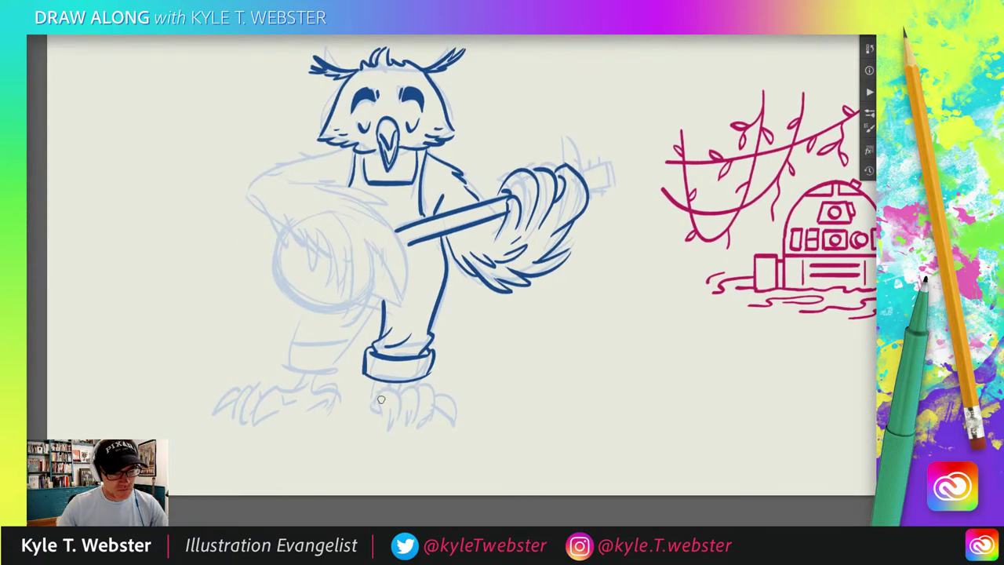
- Ink three claws on the owl's right foot
mouse_move(389, 394)
mouse_down()
mouse_move(388, 431)
mouse_move(385, 409)
mouse_move(416, 392)
mouse_move(404, 432)
mouse_move(418, 390)
mouse_move(420, 428)
mouse_up()
mouse_move(437, 390)
mouse_down()
mouse_move(451, 424)
mouse_move(430, 406)
mouse_up()
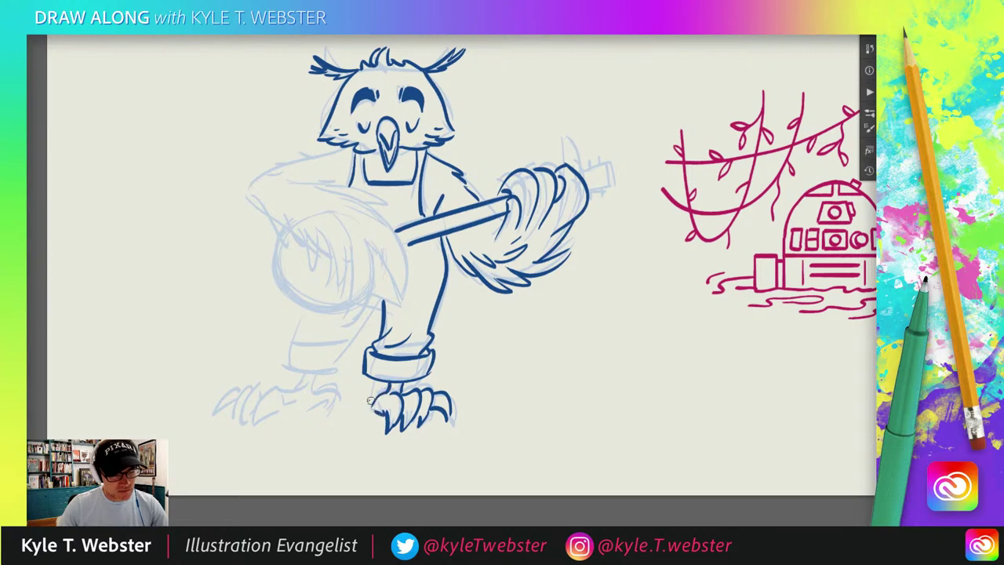
drag(372, 393, 364, 417)
- Ink the second trouser cuff, the left leg, and the arm reaching across the banjo
drag(278, 366, 316, 358)
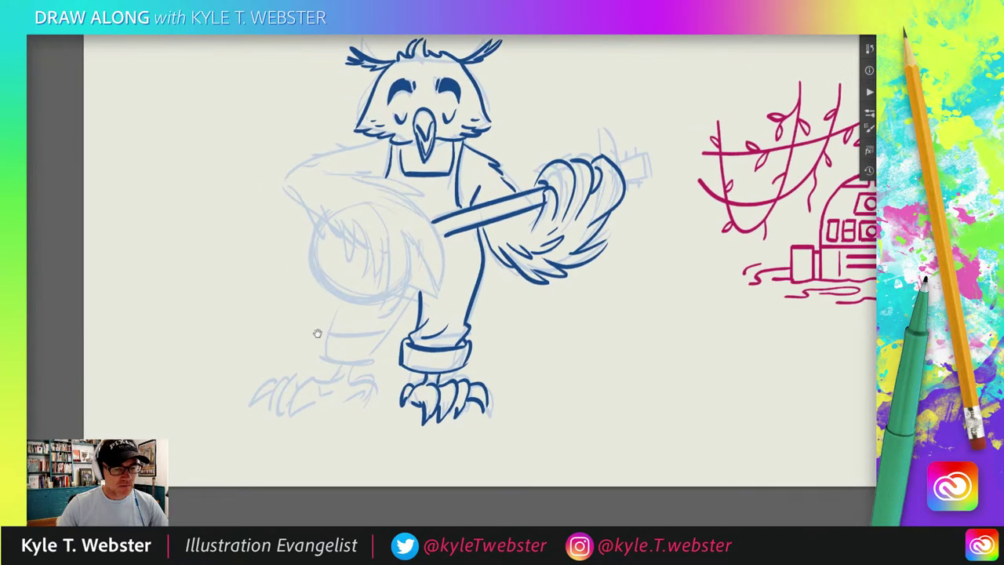
mouse_move(389, 334)
mouse_down()
mouse_move(328, 334)
mouse_move(317, 360)
mouse_move(378, 358)
mouse_move(390, 338)
mouse_move(382, 330)
mouse_move(420, 292)
mouse_up()
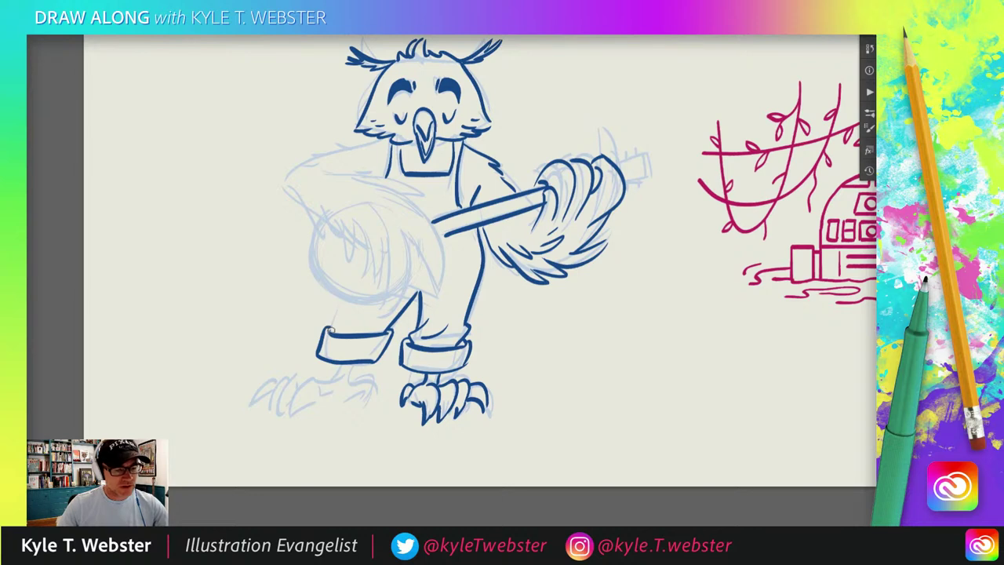
drag(331, 331, 350, 294)
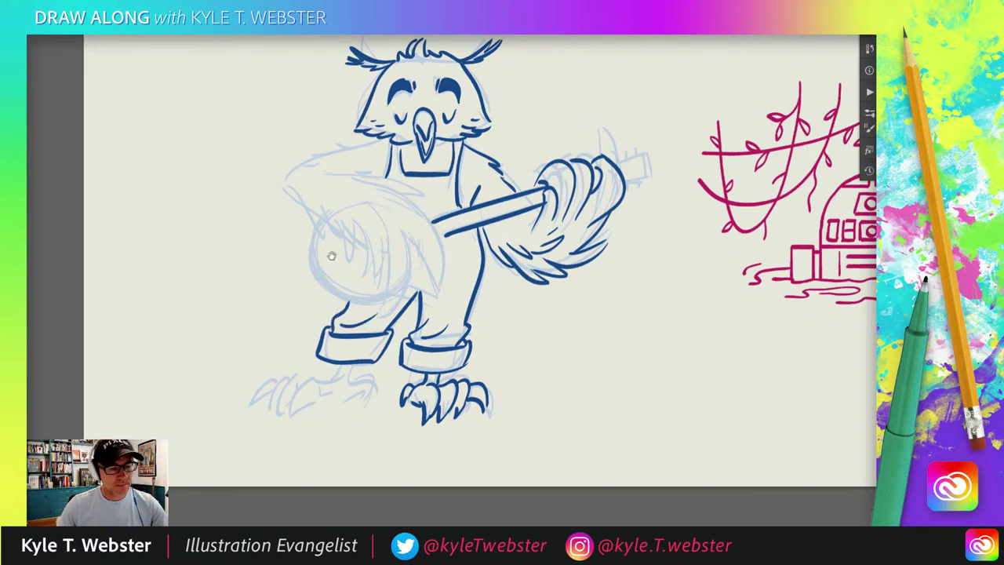
scroll(332, 253, up, 2)
mouse_move(355, 189)
mouse_down()
mouse_move(407, 200)
mouse_move(444, 274)
mouse_move(418, 268)
mouse_move(436, 294)
mouse_move(419, 258)
mouse_move(386, 300)
mouse_move(386, 289)
mouse_move(392, 308)
mouse_move(398, 268)
mouse_up()
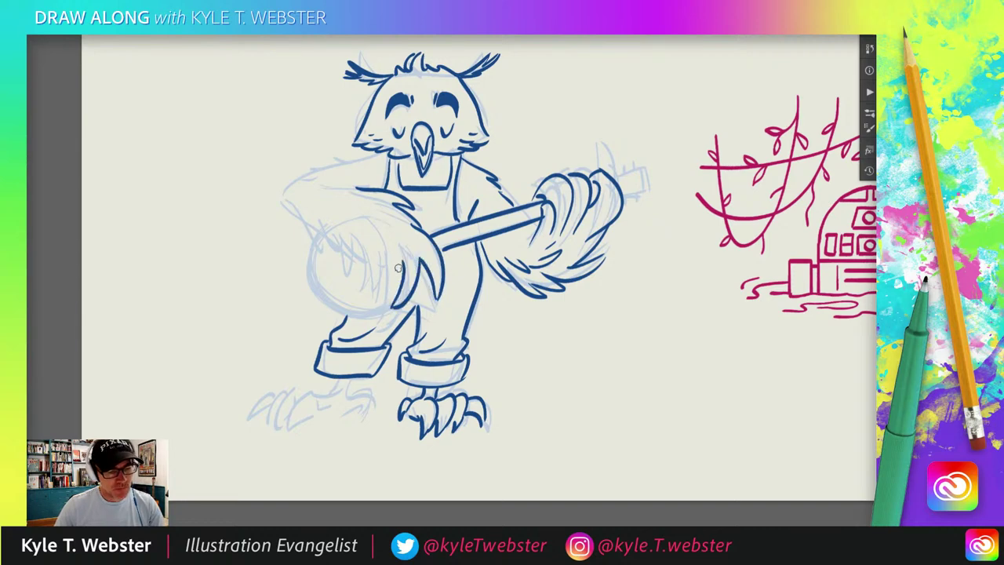
- Ink the strumming wing's finger feathers and upper edge, plus feather strokes on both shoulders
drag(381, 324, 385, 238)
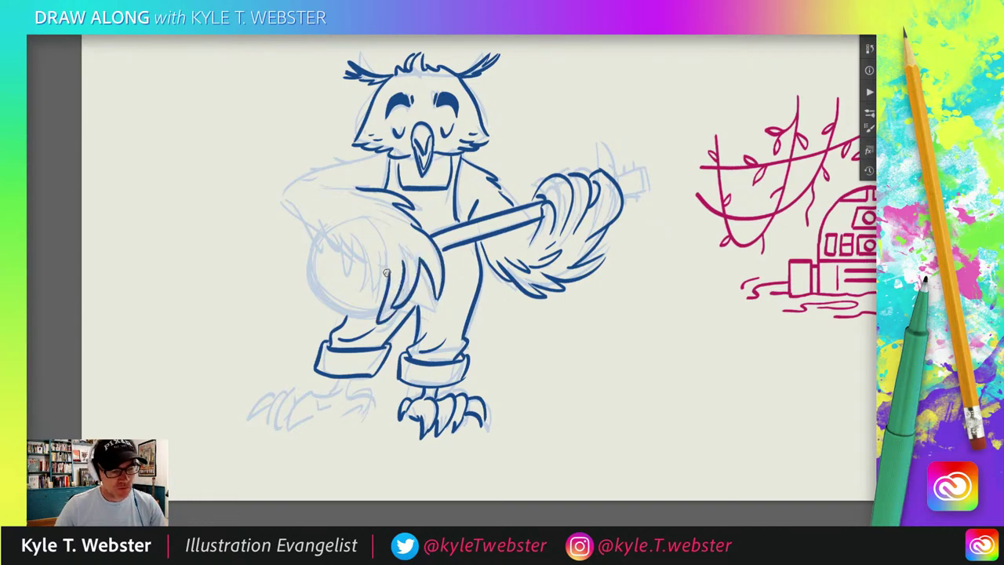
drag(358, 301, 377, 236)
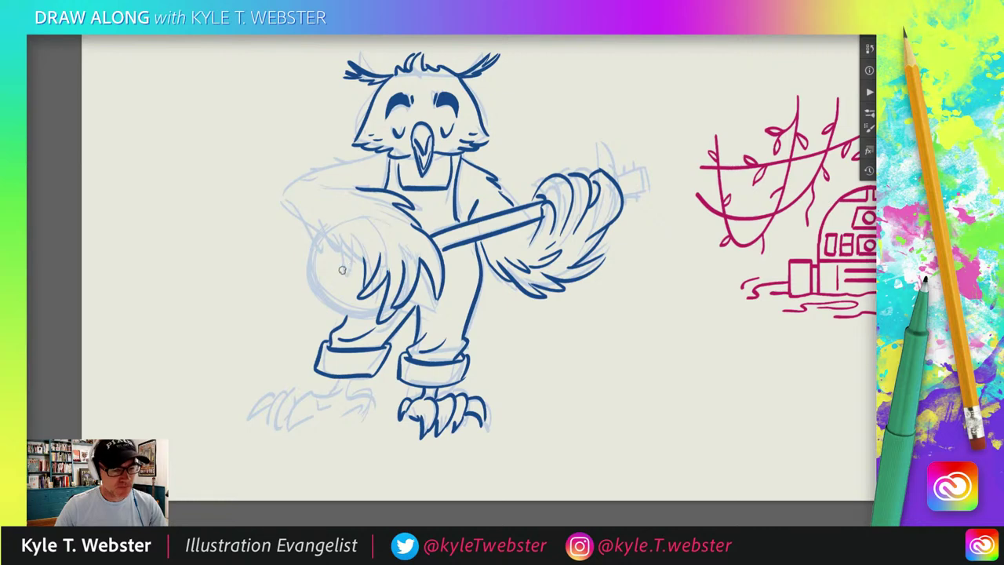
mouse_move(350, 232)
mouse_down()
mouse_move(343, 284)
mouse_move(368, 218)
mouse_move(364, 204)
mouse_up()
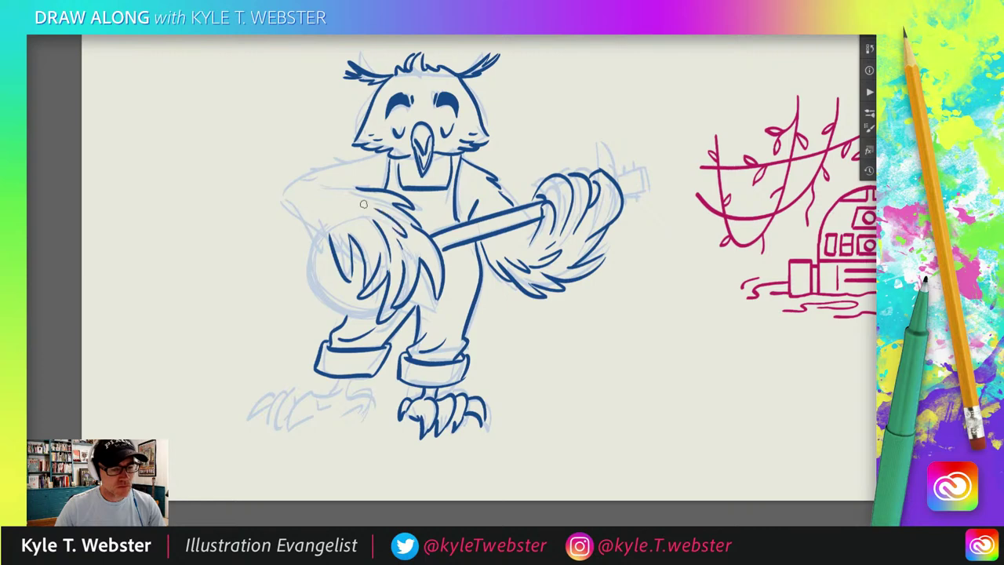
mouse_move(326, 244)
mouse_down()
mouse_move(295, 196)
mouse_move(295, 176)
mouse_move(278, 202)
mouse_move(308, 172)
mouse_move(296, 182)
mouse_move(382, 157)
mouse_up()
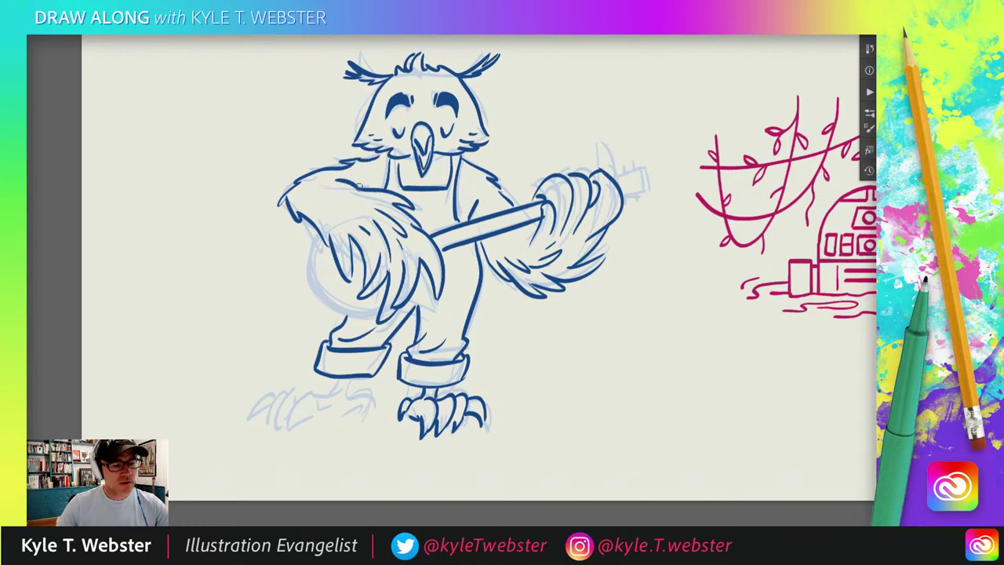
mouse_move(461, 191)
mouse_down()
mouse_move(483, 175)
mouse_move(496, 203)
mouse_up()
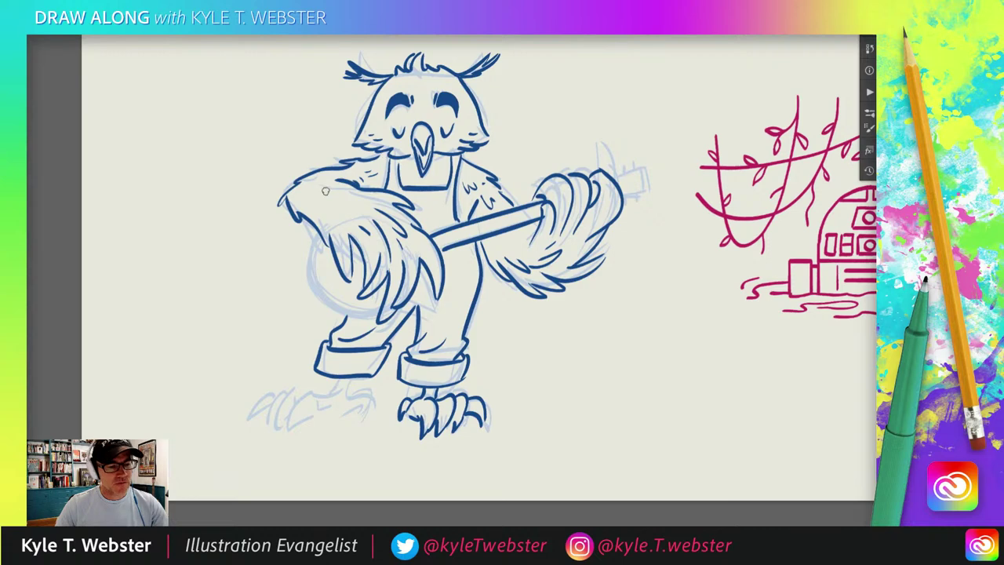
mouse_move(318, 204)
mouse_down()
mouse_move(345, 212)
mouse_move(357, 201)
mouse_up()
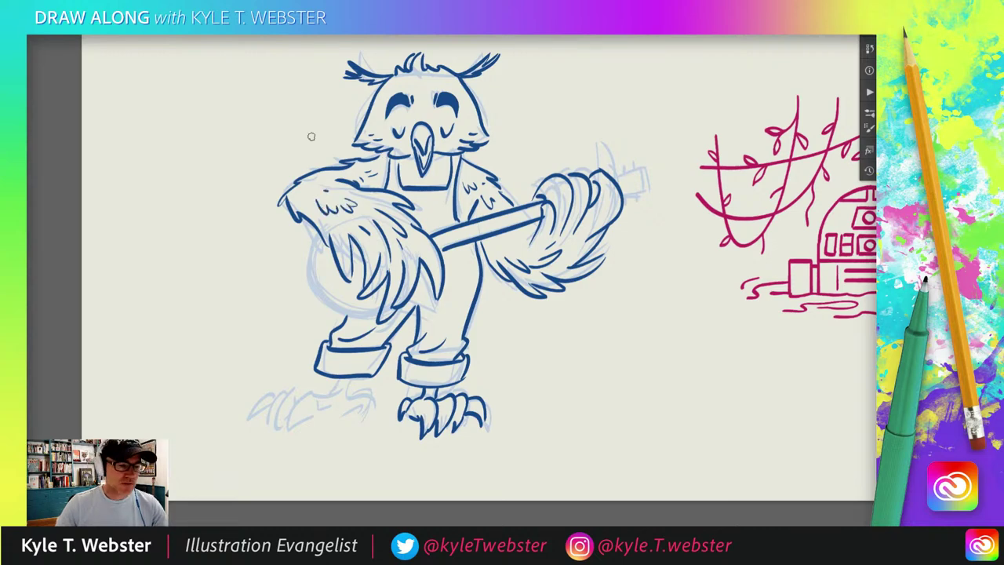
drag(295, 200, 293, 171)
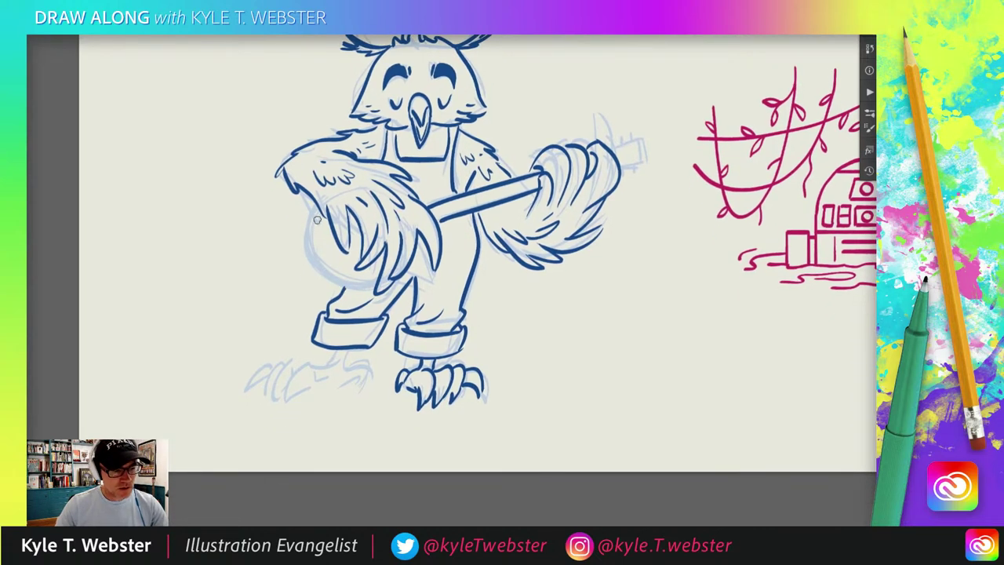
- Ink the round banjo body with its inner rim and thickened left edge, then the neck
mouse_move(318, 210)
mouse_down()
mouse_move(315, 270)
mouse_move(334, 284)
mouse_move(380, 279)
mouse_up()
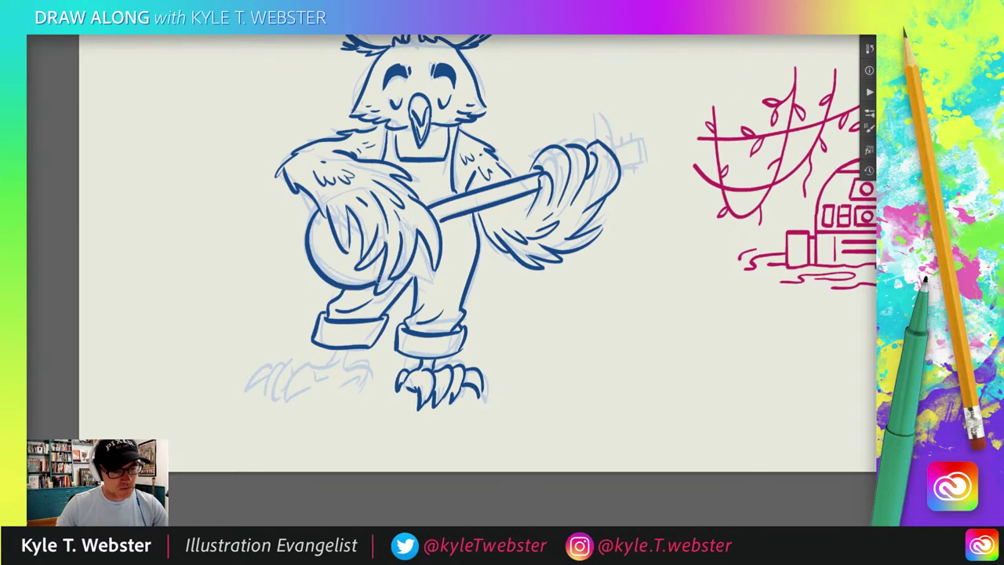
mouse_move(320, 217)
mouse_down()
mouse_move(331, 273)
mouse_move(357, 278)
mouse_up()
mouse_move(323, 239)
mouse_down()
mouse_move(309, 264)
mouse_move(314, 224)
mouse_up()
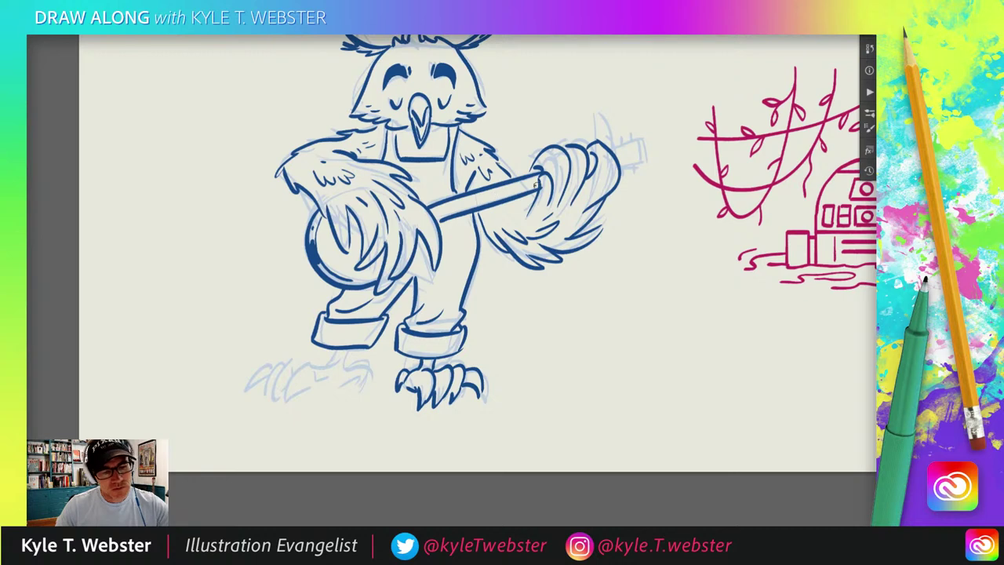
drag(530, 185, 447, 209)
mouse_move(354, 201)
mouse_down()
mouse_move(335, 198)
mouse_move(272, 226)
mouse_up()
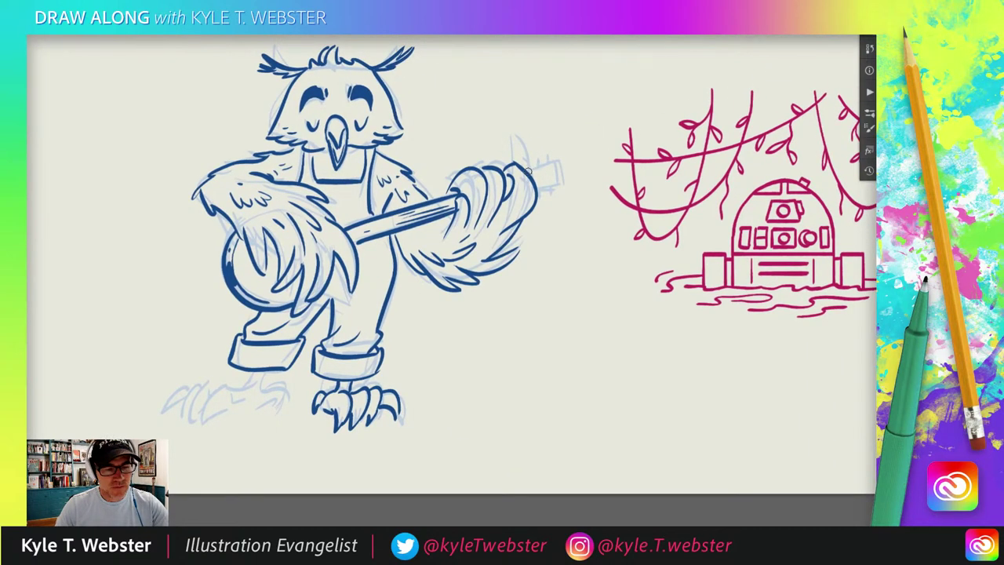
- Extend the banjo neck to the headstock with tuning pegs, and add motion lines around the head
mouse_move(527, 171)
mouse_down()
mouse_move(565, 163)
mouse_move(557, 187)
mouse_move(553, 163)
mouse_move(535, 176)
mouse_up()
drag(553, 163, 552, 159)
mouse_move(439, 266)
mouse_down()
mouse_move(451, 258)
mouse_move(495, 274)
mouse_up()
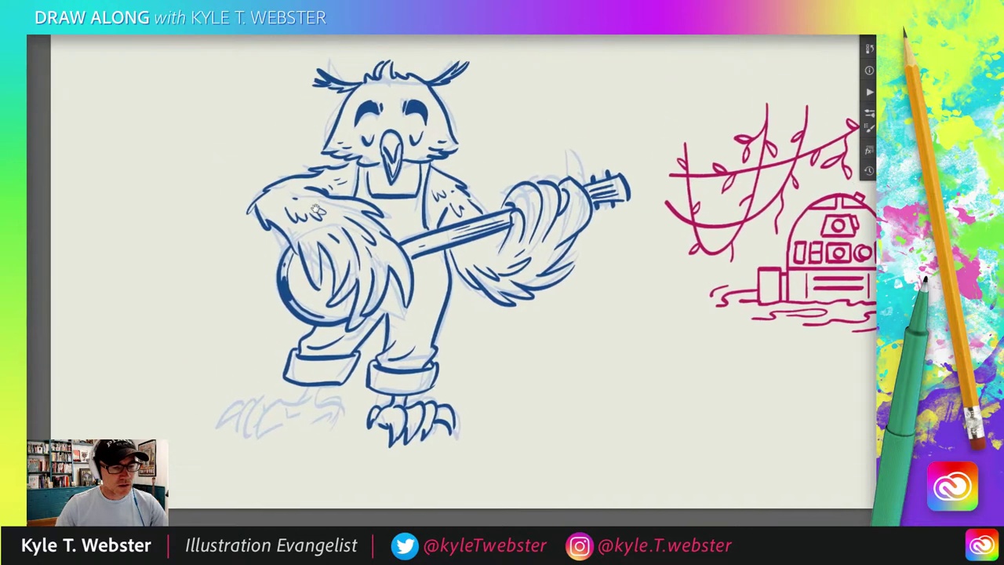
mouse_move(295, 101)
mouse_down()
mouse_move(308, 118)
mouse_move(285, 131)
mouse_up()
drag(292, 142, 281, 146)
mouse_move(501, 95)
mouse_down()
mouse_move(487, 105)
mouse_move(496, 124)
mouse_up()
mouse_move(439, 267)
mouse_down()
mouse_move(455, 221)
mouse_move(448, 256)
mouse_up()
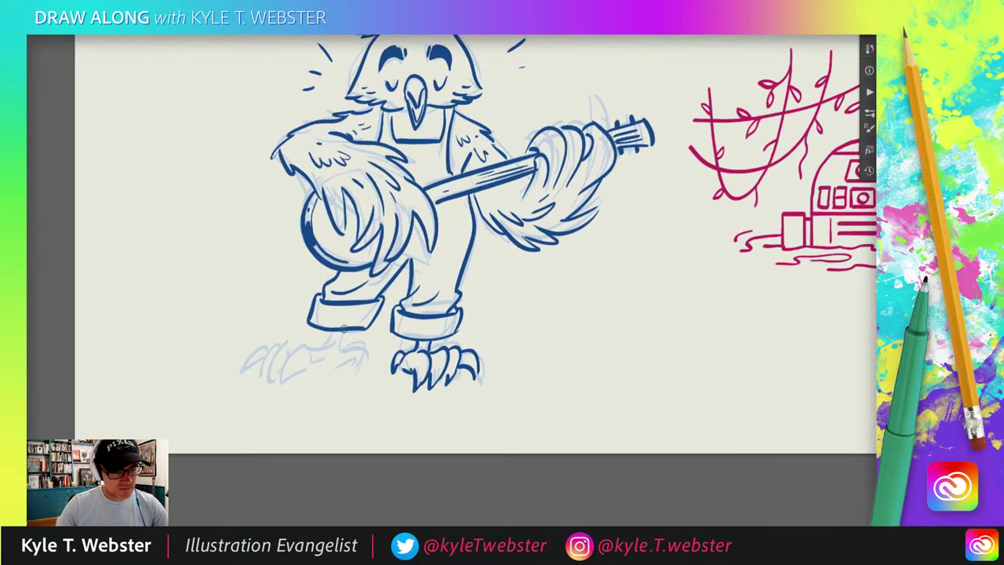
- Ink the claws and ankle of the owl's left foot, and a small mark beside the beak
mouse_move(343, 330)
mouse_down()
mouse_move(362, 372)
mouse_move(323, 368)
mouse_move(298, 346)
mouse_move(281, 385)
mouse_up()
mouse_move(298, 339)
mouse_down()
mouse_move(270, 377)
mouse_move(245, 375)
mouse_up()
drag(306, 350, 337, 327)
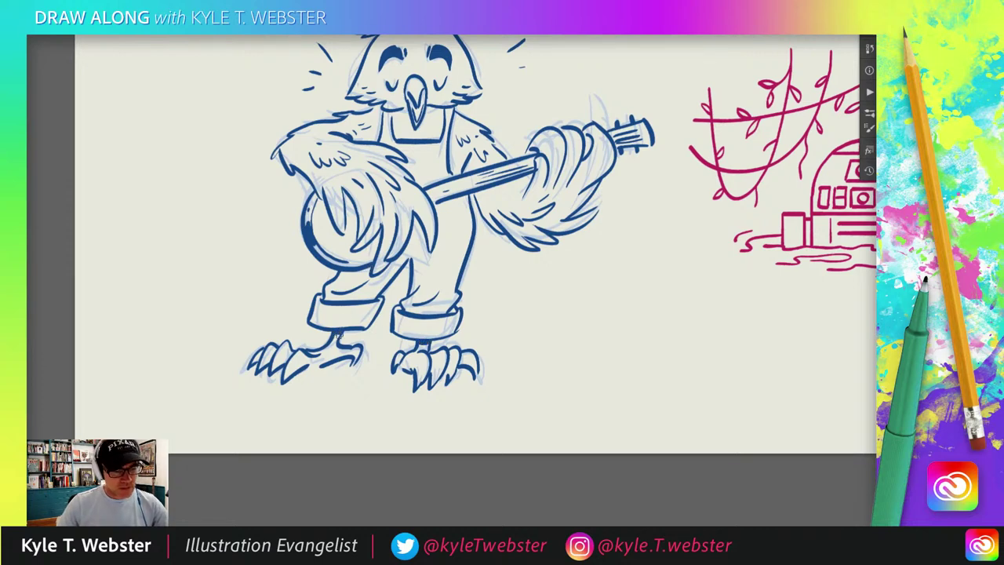
drag(339, 328, 348, 346)
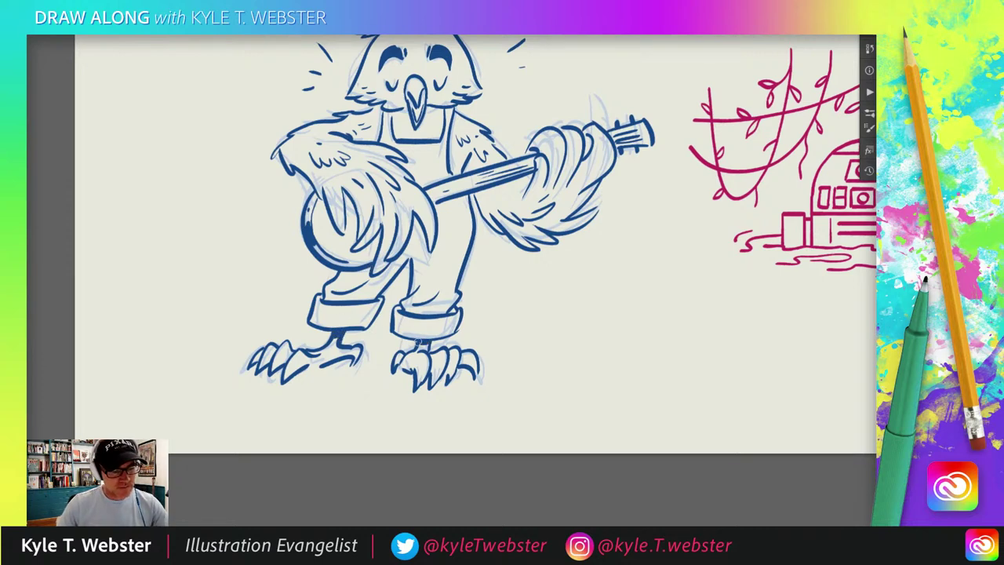
drag(280, 263, 312, 276)
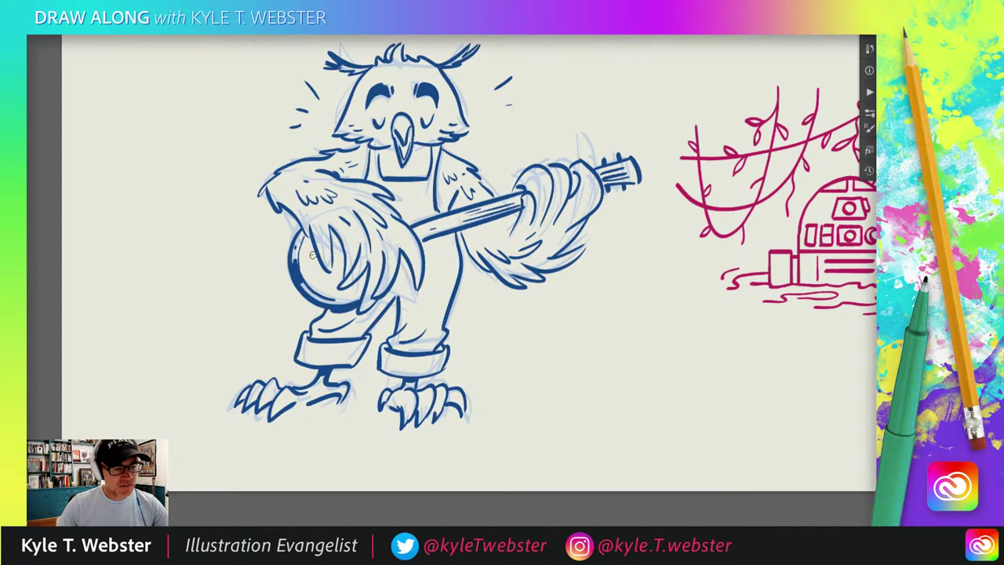
drag(428, 149, 414, 145)
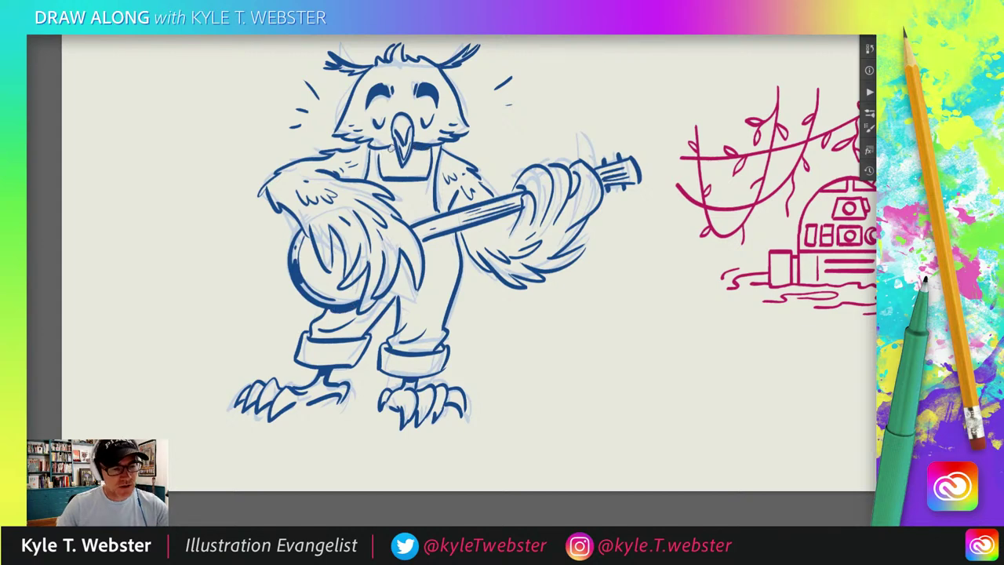
- Zoom out and pan to show the whole page with the inked owl, droid scene and colour swatches
scroll(289, 301, down, 2)
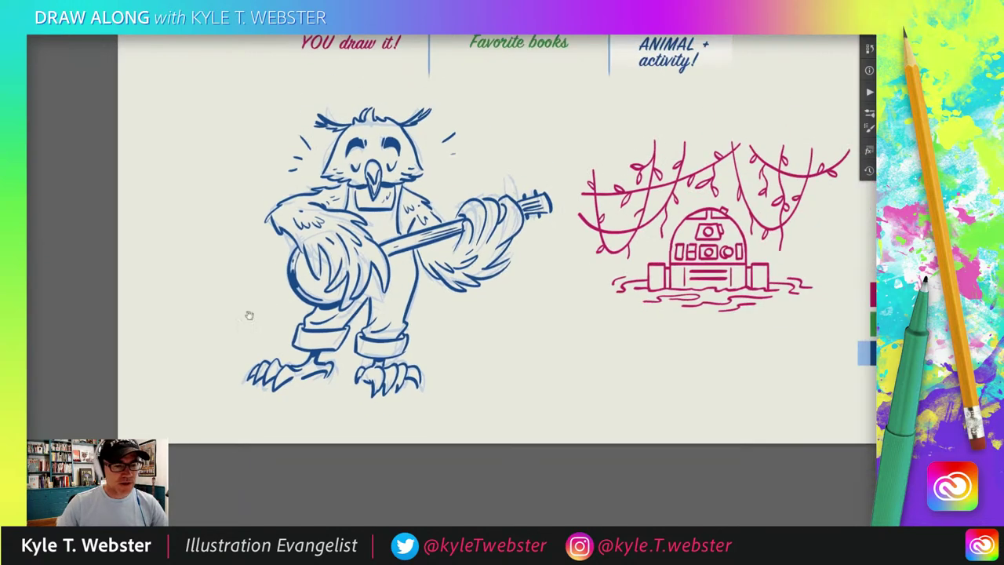
drag(249, 315, 202, 331)
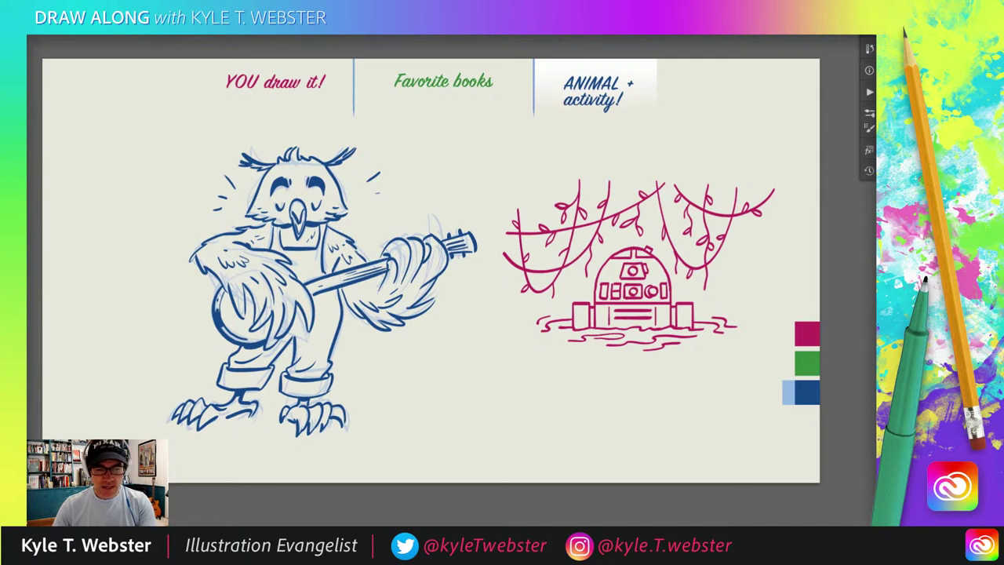